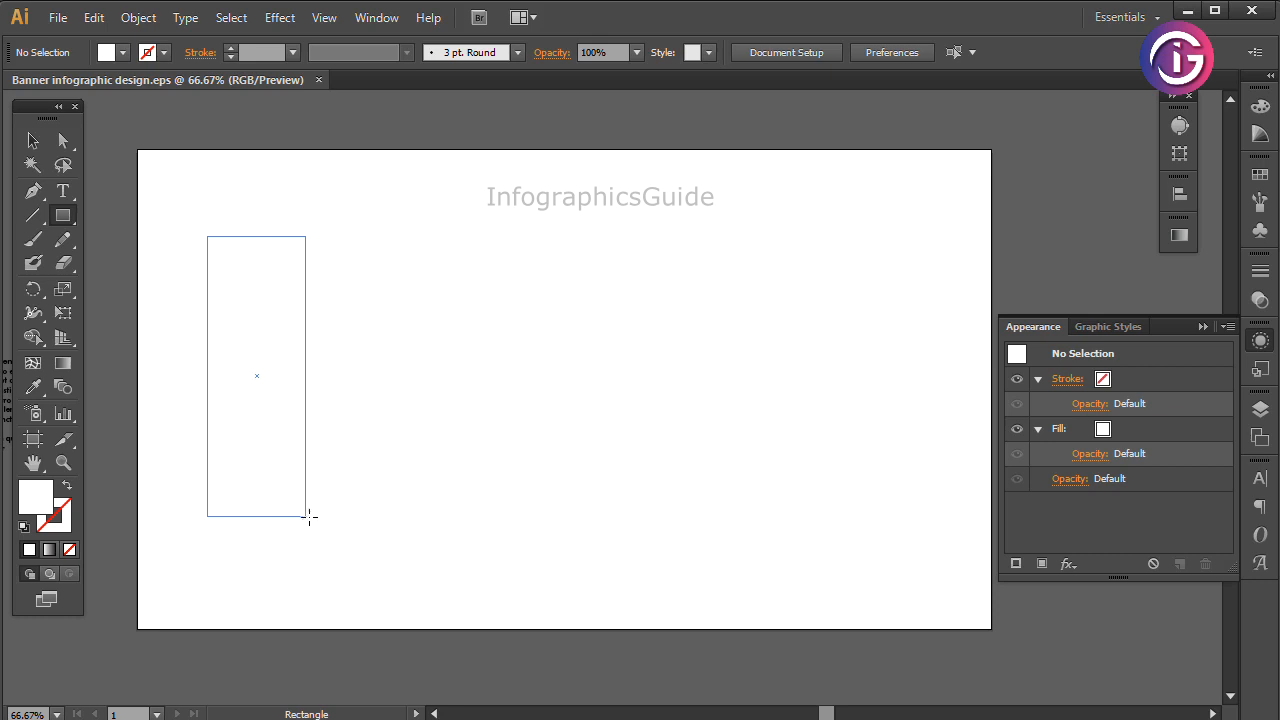
Give the tall white rectangle a black 1 pt stroke
click(35, 142)
click(380, 290)
click(297, 272)
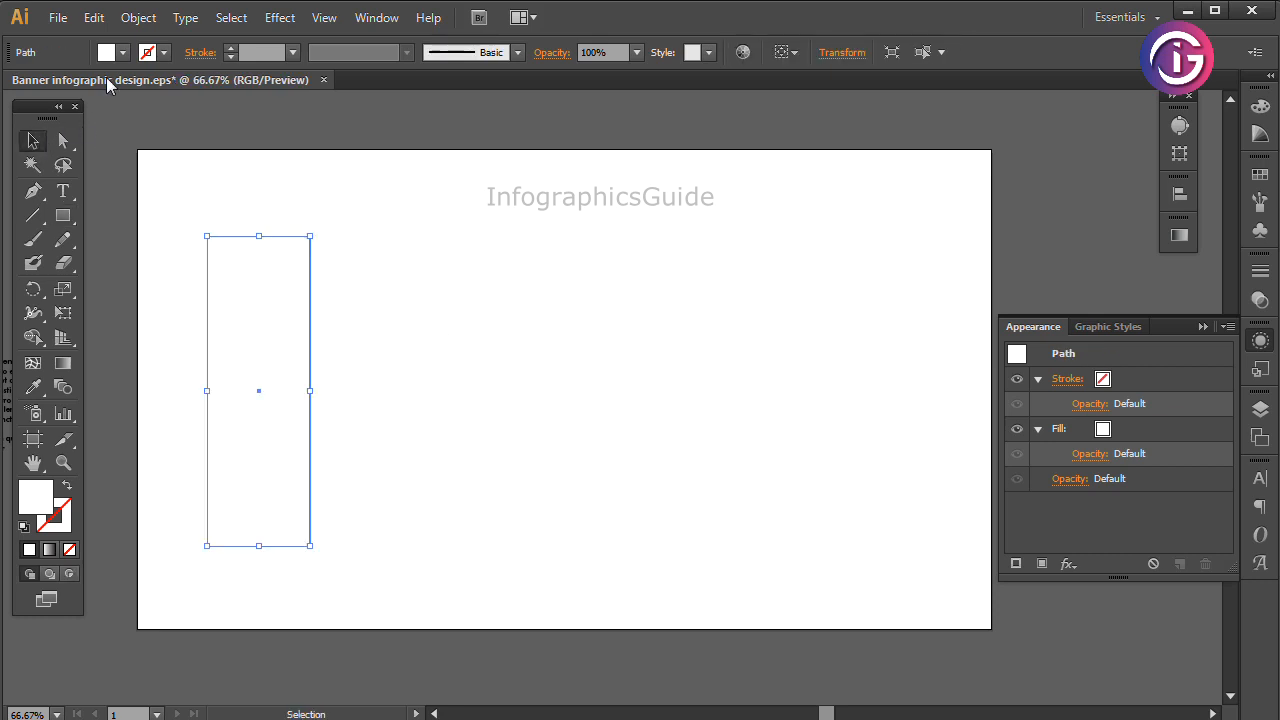
click(164, 53)
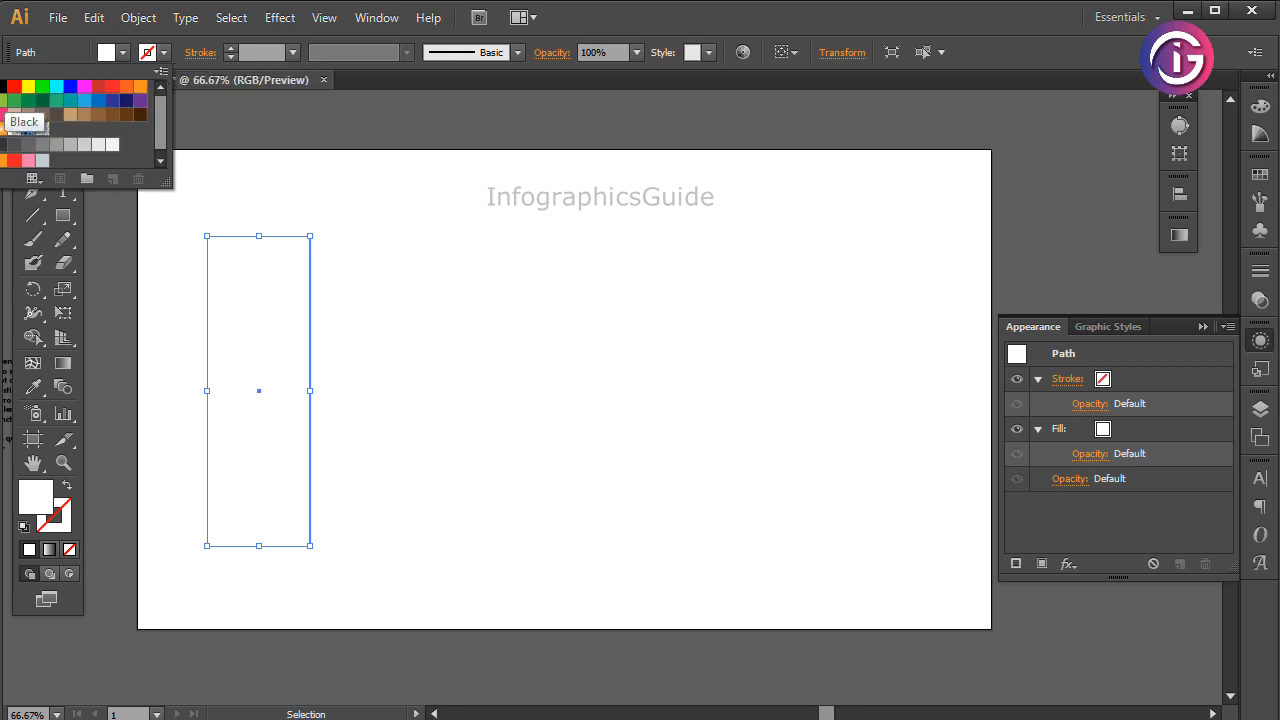
click(29, 99)
click(387, 189)
Make the outlined rectangle slightly taller by moving its upper edge up and its lower edge down
drag(361, 202, 264, 290)
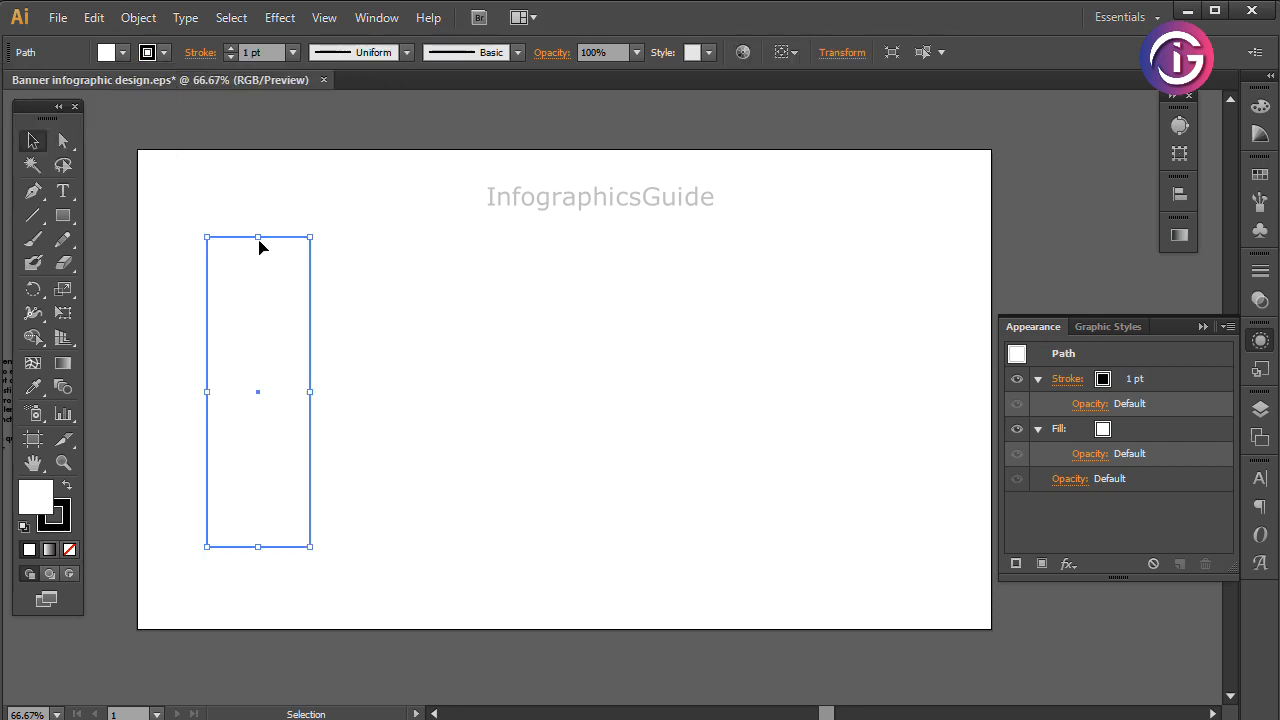
drag(260, 240, 262, 226)
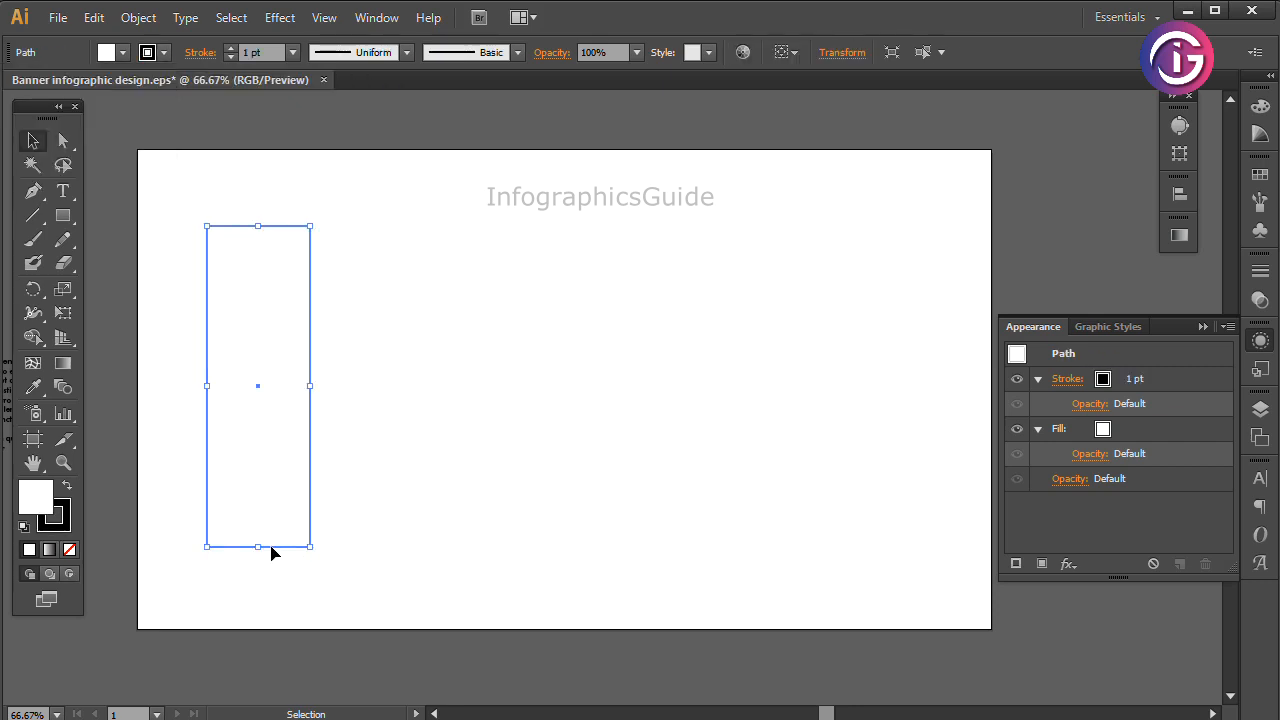
drag(260, 549, 263, 554)
click(512, 505)
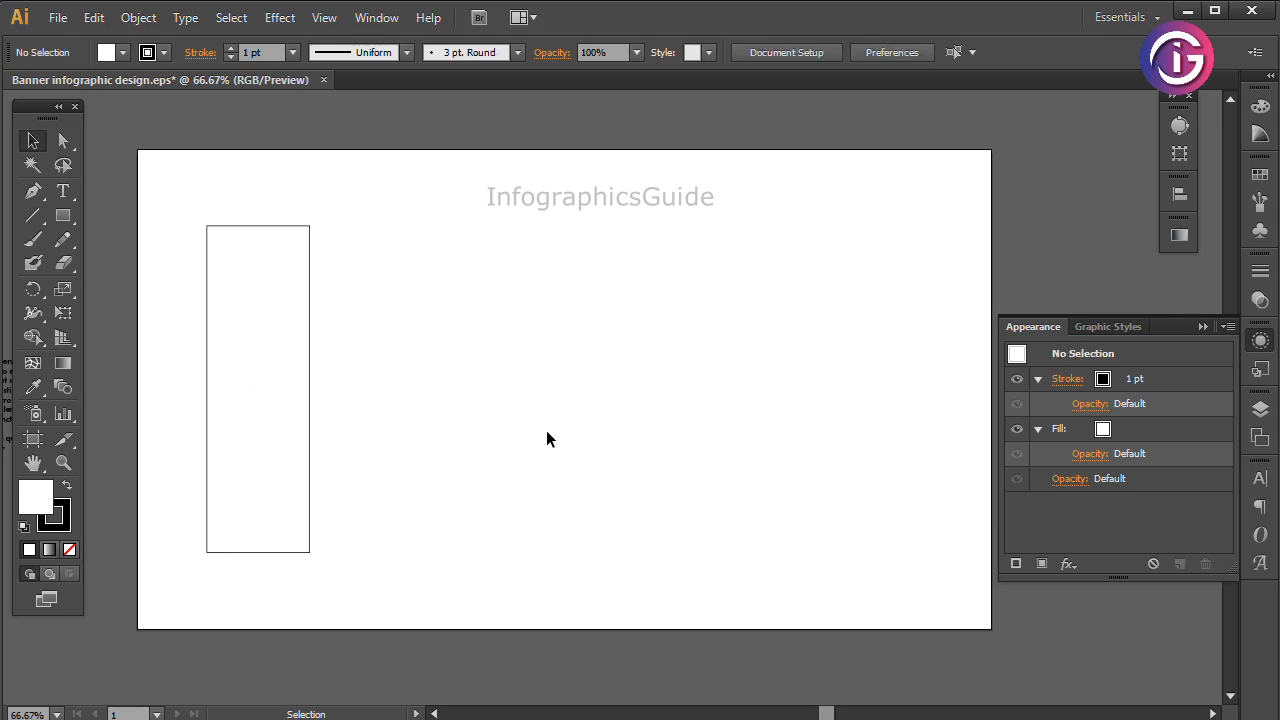
Try to slant the rectangle's upper edge by lowering its top-left anchor point straight down
key(ctrl+space)
drag(168, 190, 566, 638)
drag(640, 200, 551, 200)
click(63, 142)
drag(308, 152, 392, 206)
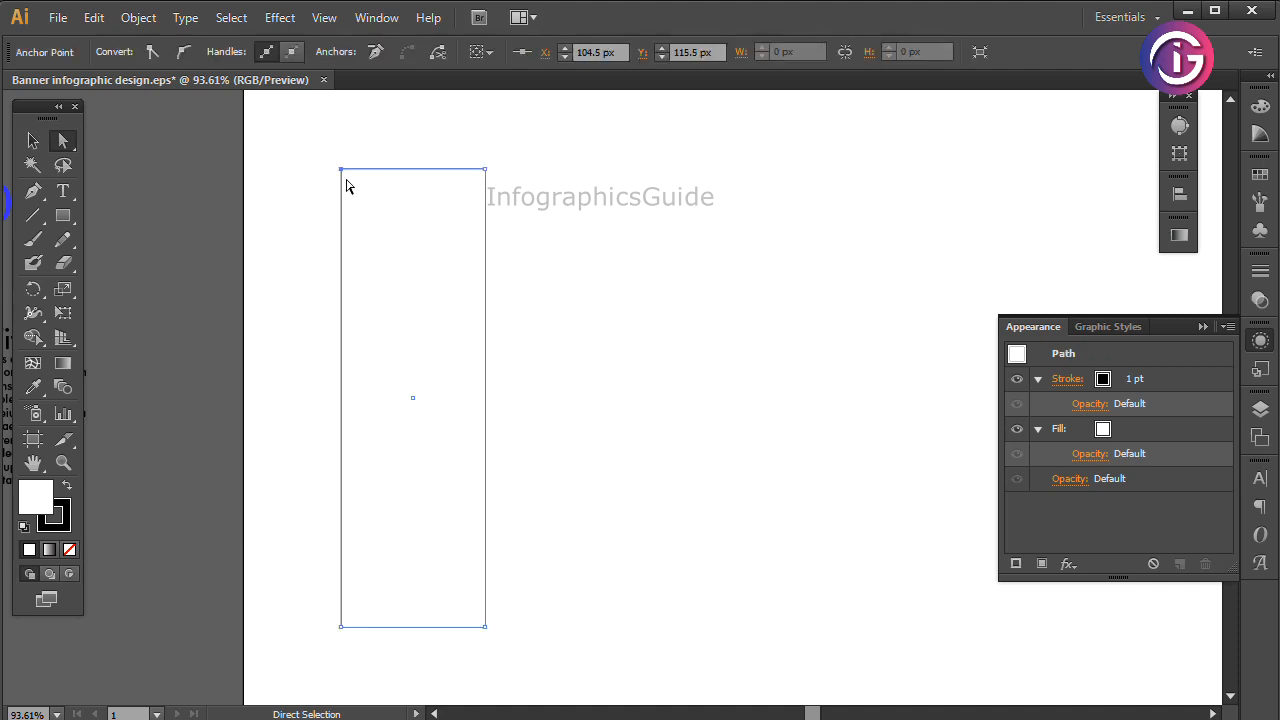
drag(342, 172, 352, 283)
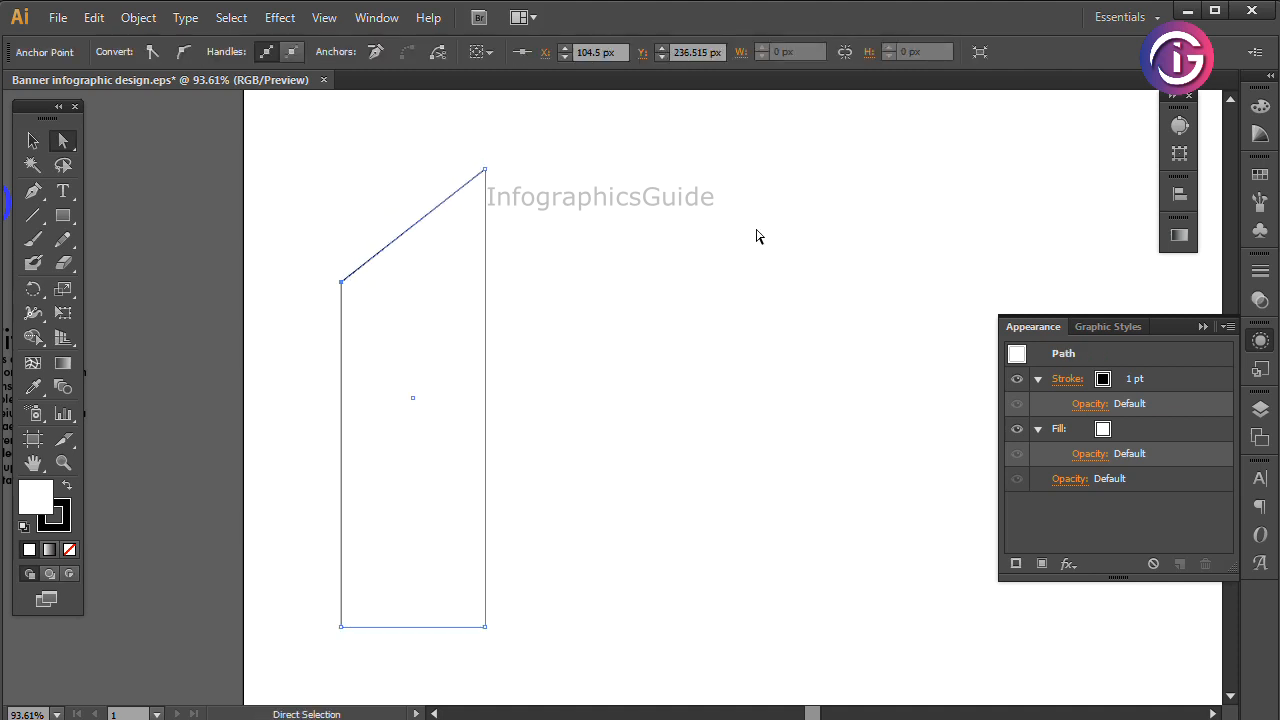
click(751, 210)
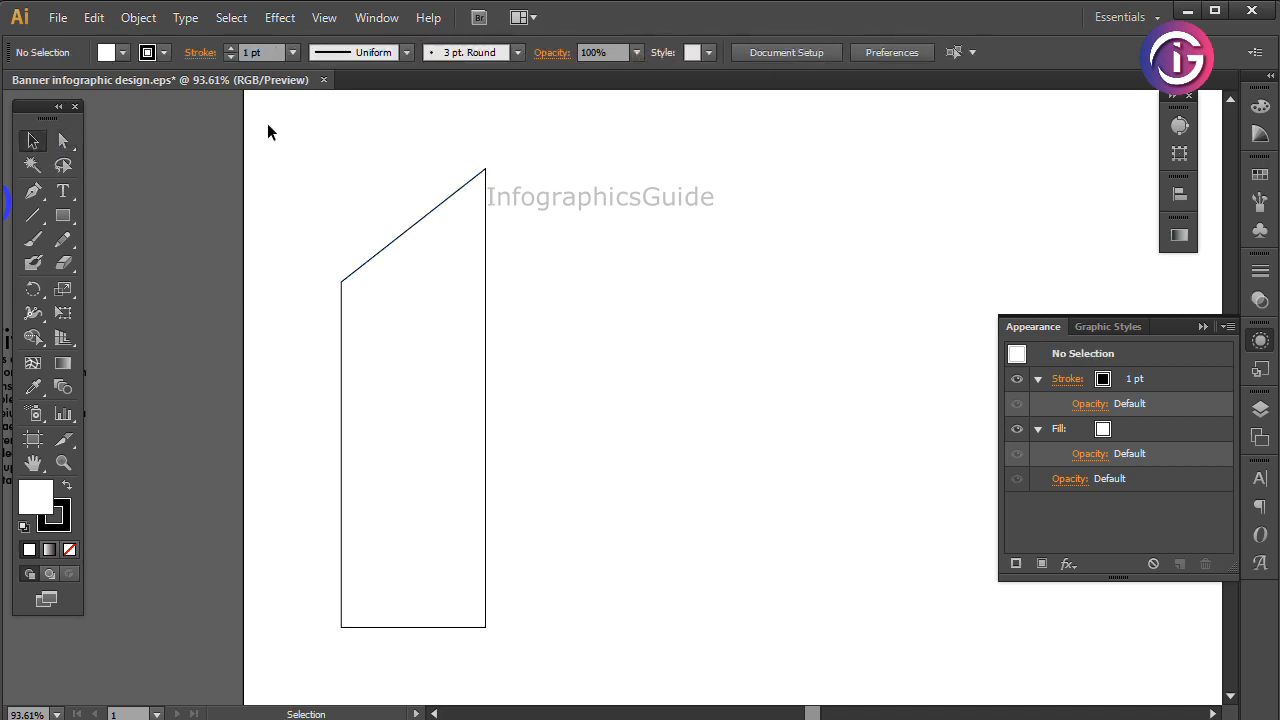
key(ctrl+z)
Duplicate the tall rectangle exactly in front of the original using Copy and Paste in Front
click(601, 254)
click(487, 170)
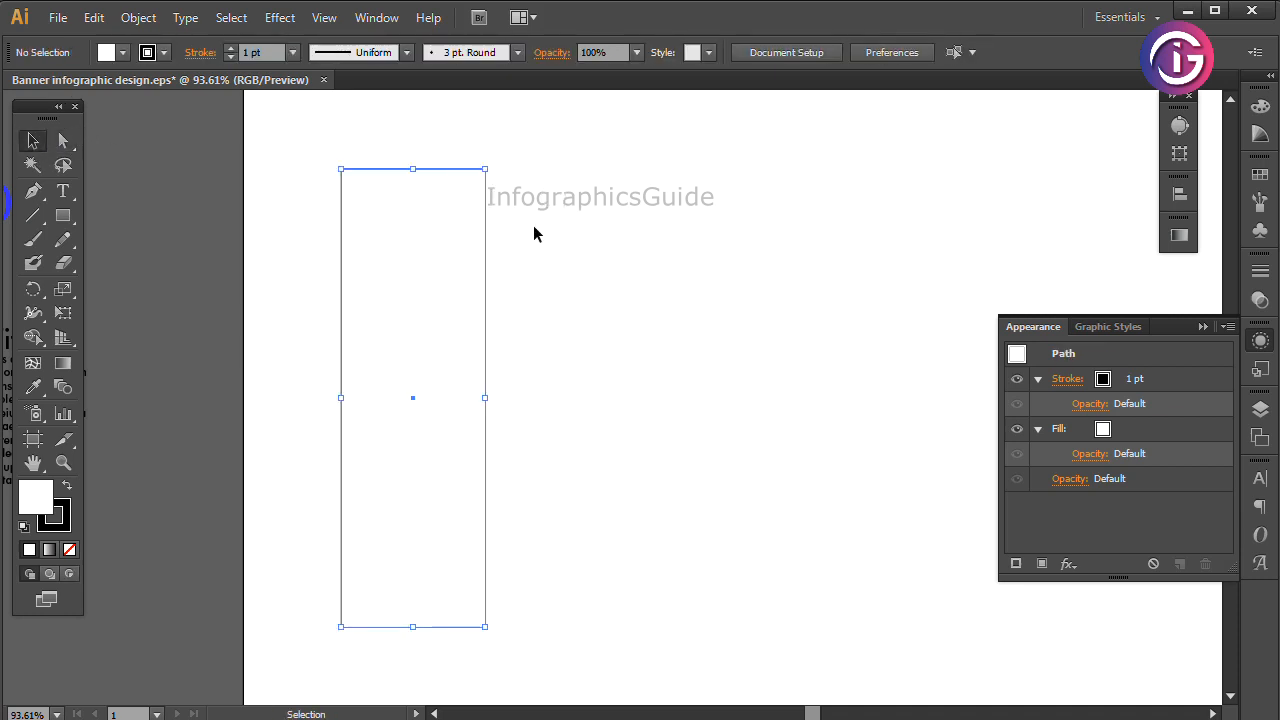
click(93, 17)
click(110, 114)
click(93, 17)
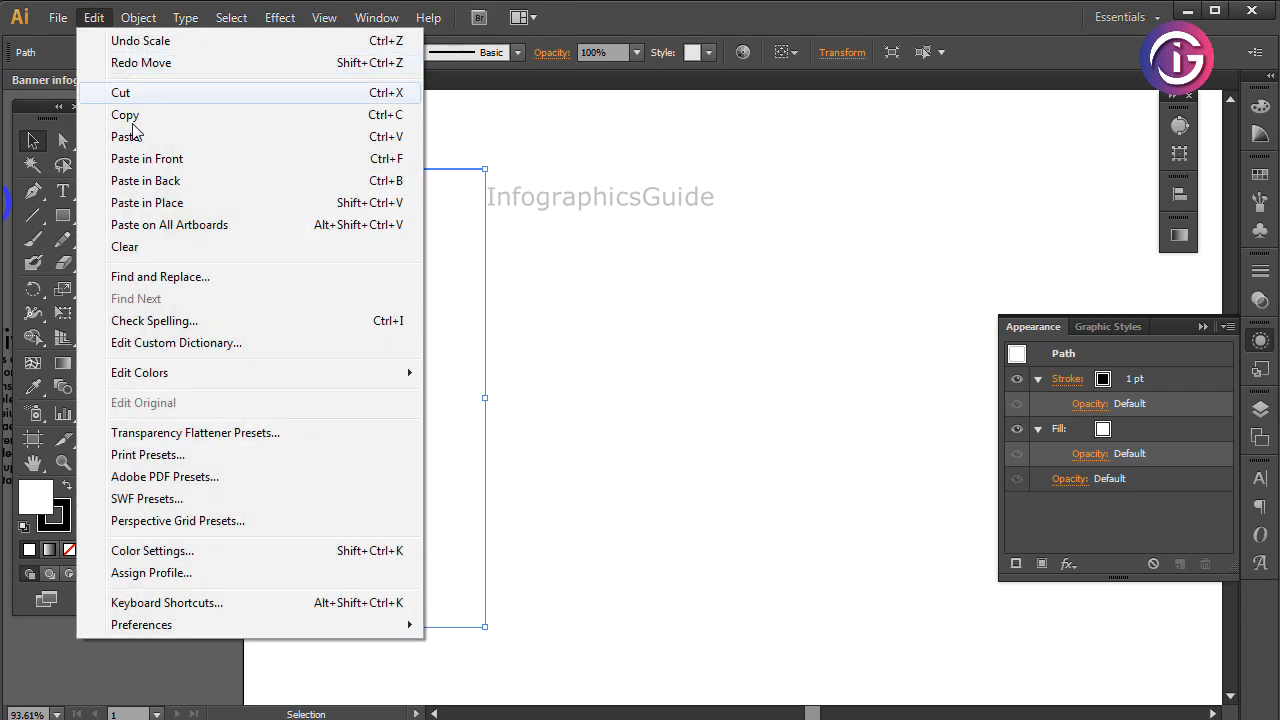
click(160, 159)
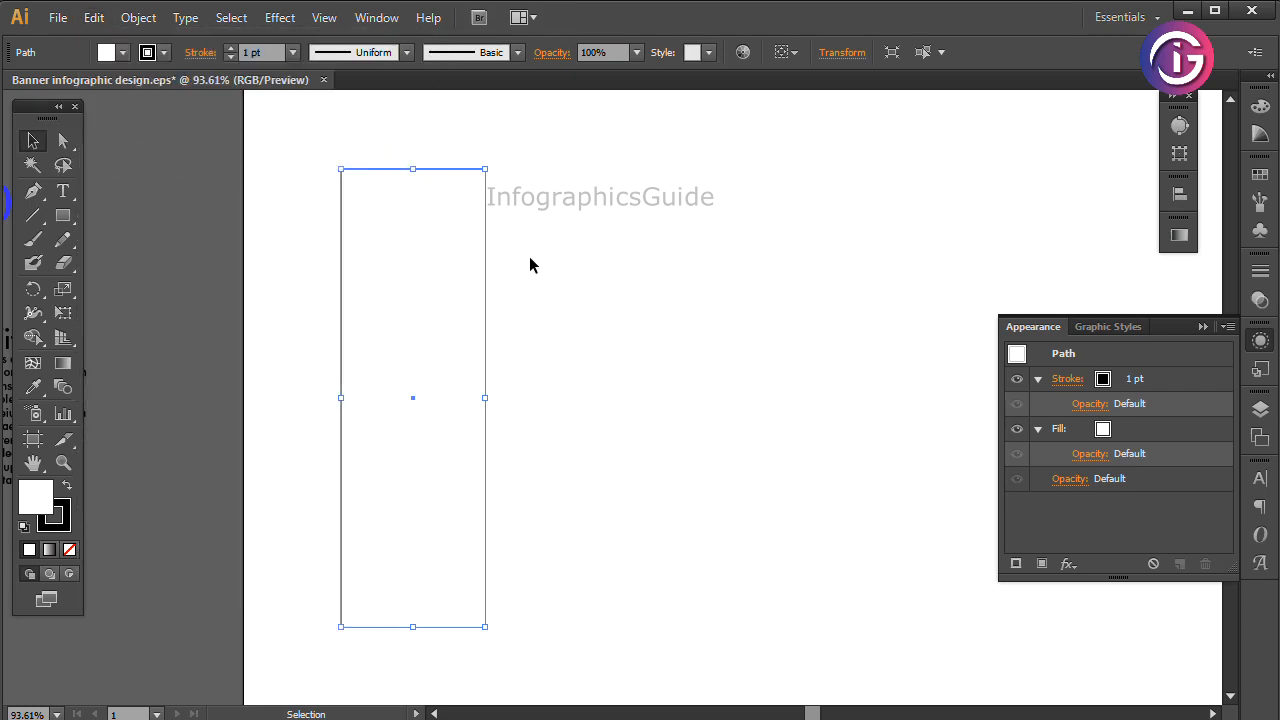
Lower the front rectangle's top-left anchor point straight down so its upper edge slopes diagonally to the top-right corner
click(63, 141)
click(98, 165)
drag(341, 169, 356, 298)
Remove the stroke from the full rectangle behind the slanted shape
click(33, 141)
drag(308, 144, 386, 211)
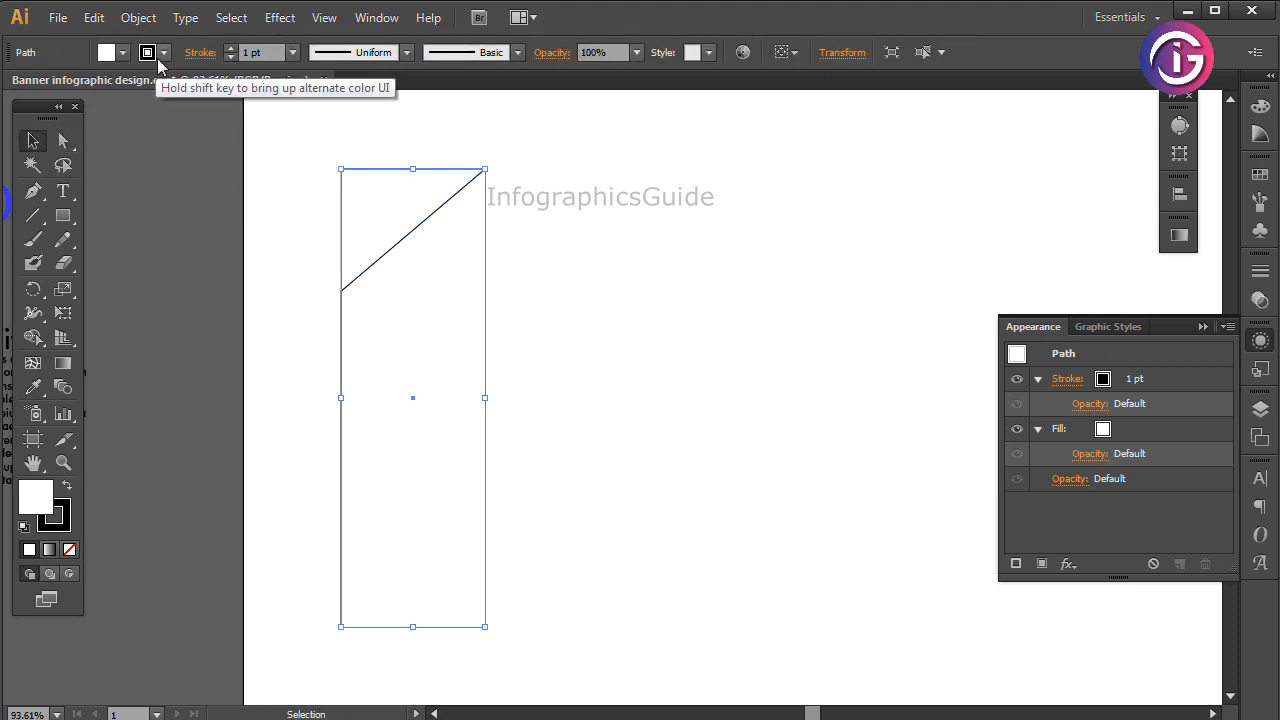
click(56, 517)
click(69, 549)
key(x)
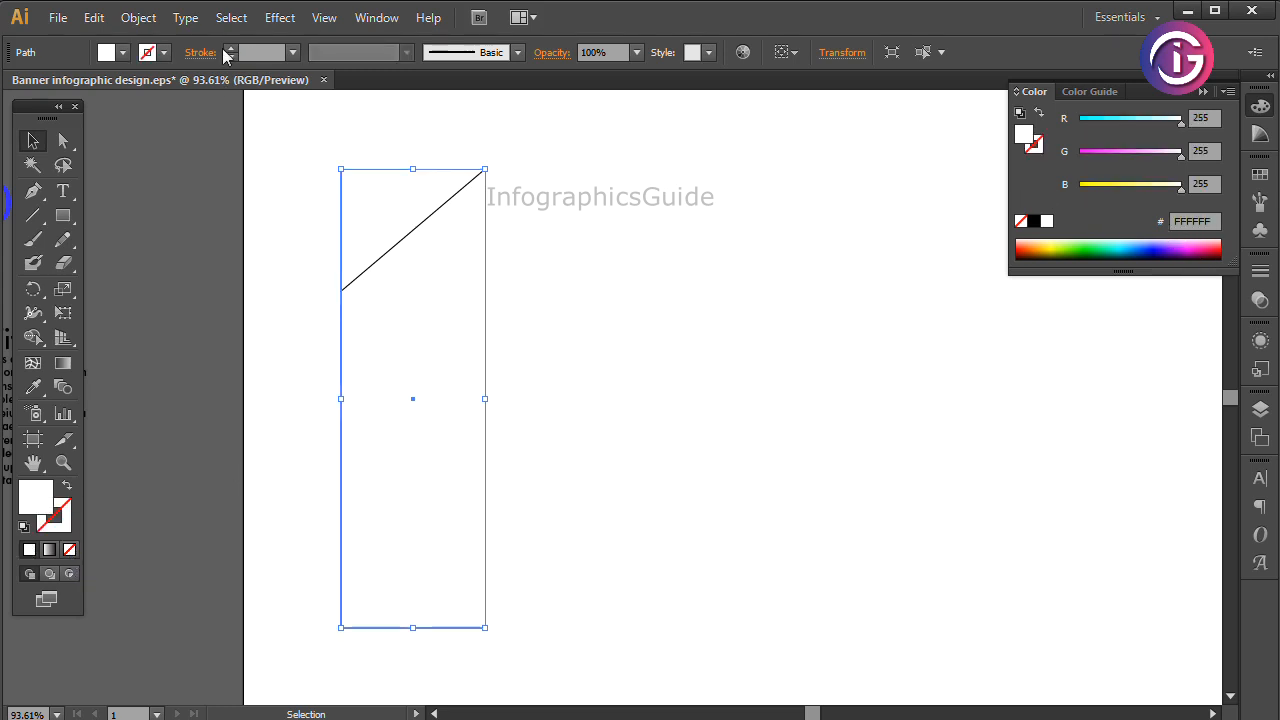
Fill the rear rectangle with light gray E6E6E6 and deselect it
click(122, 52)
click(69, 144)
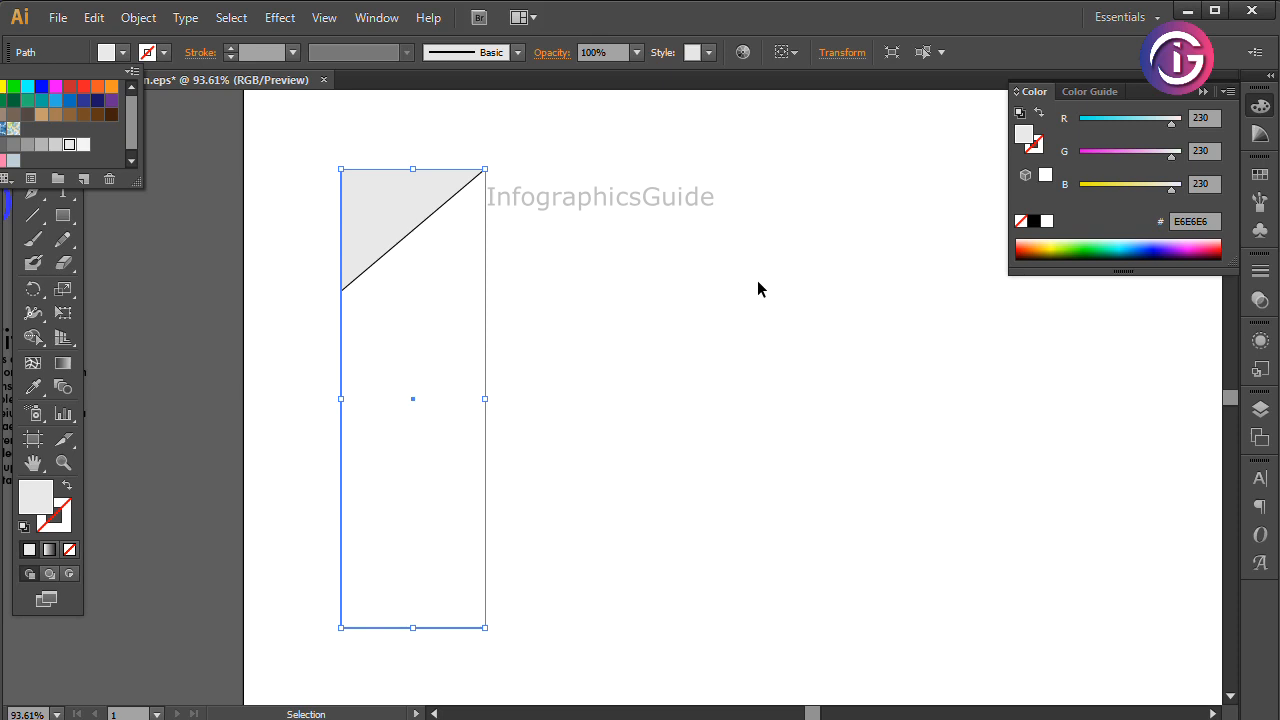
click(623, 341)
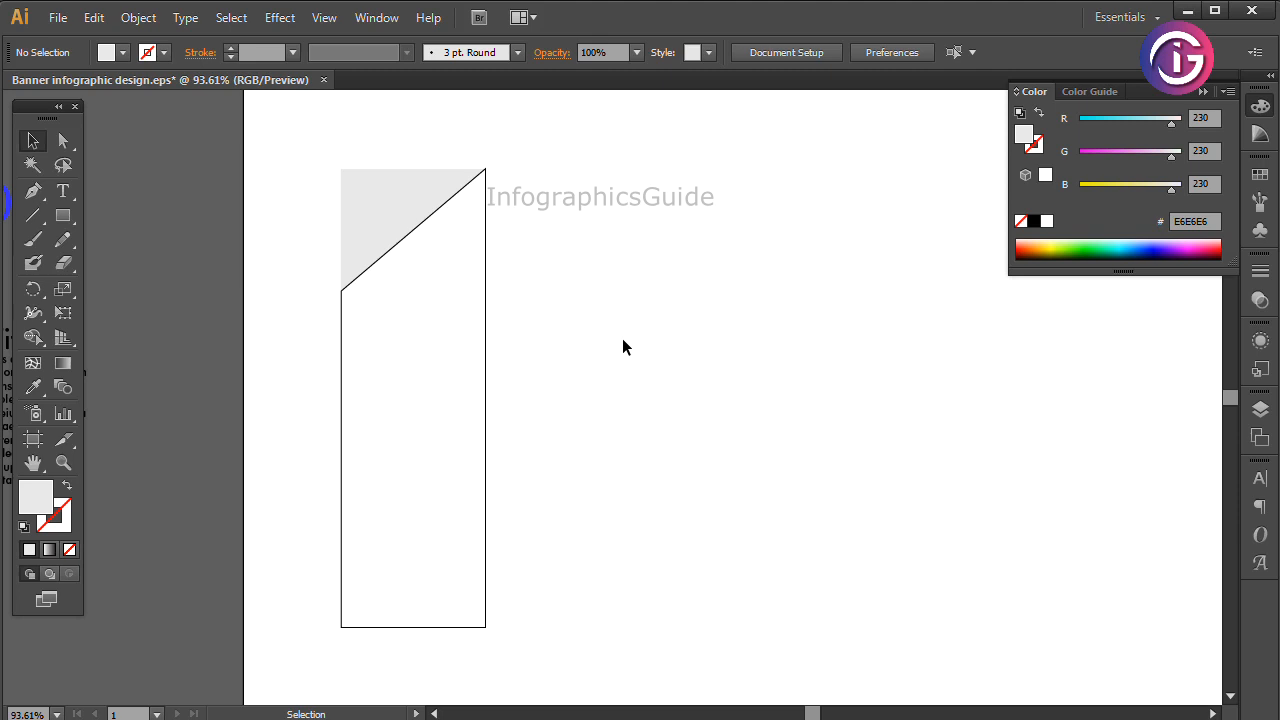
key(a)
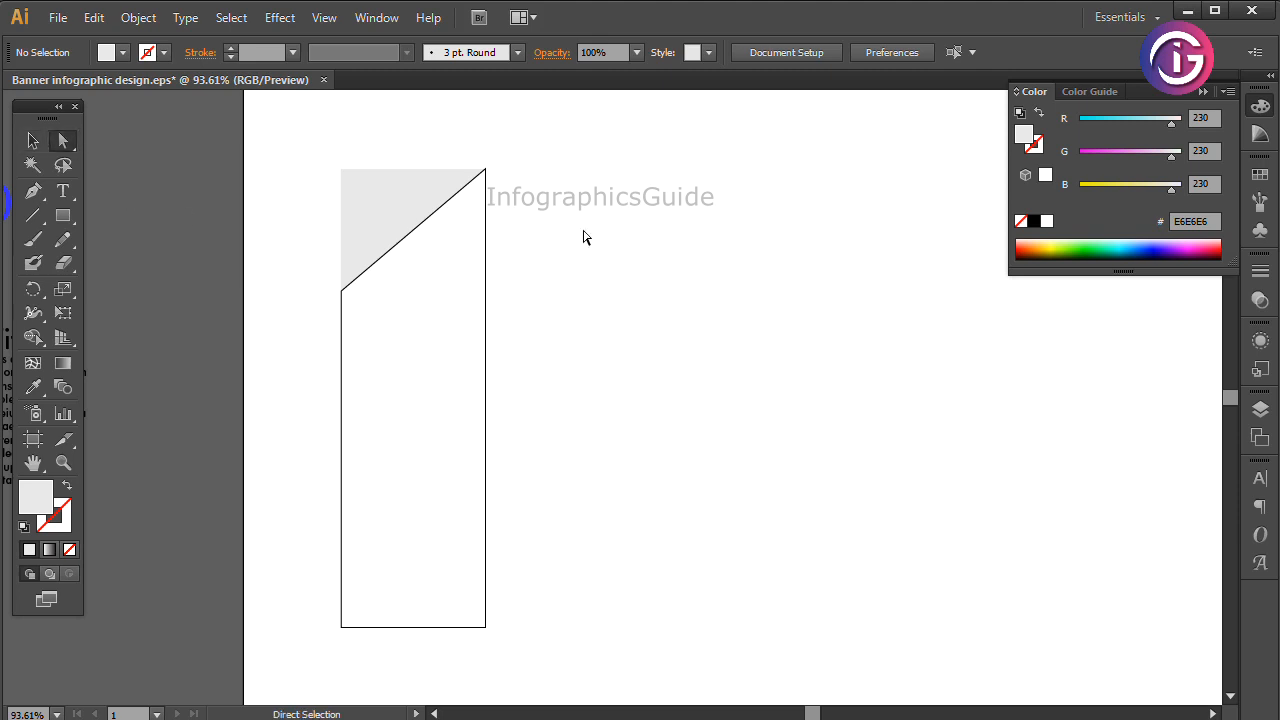
click(33, 141)
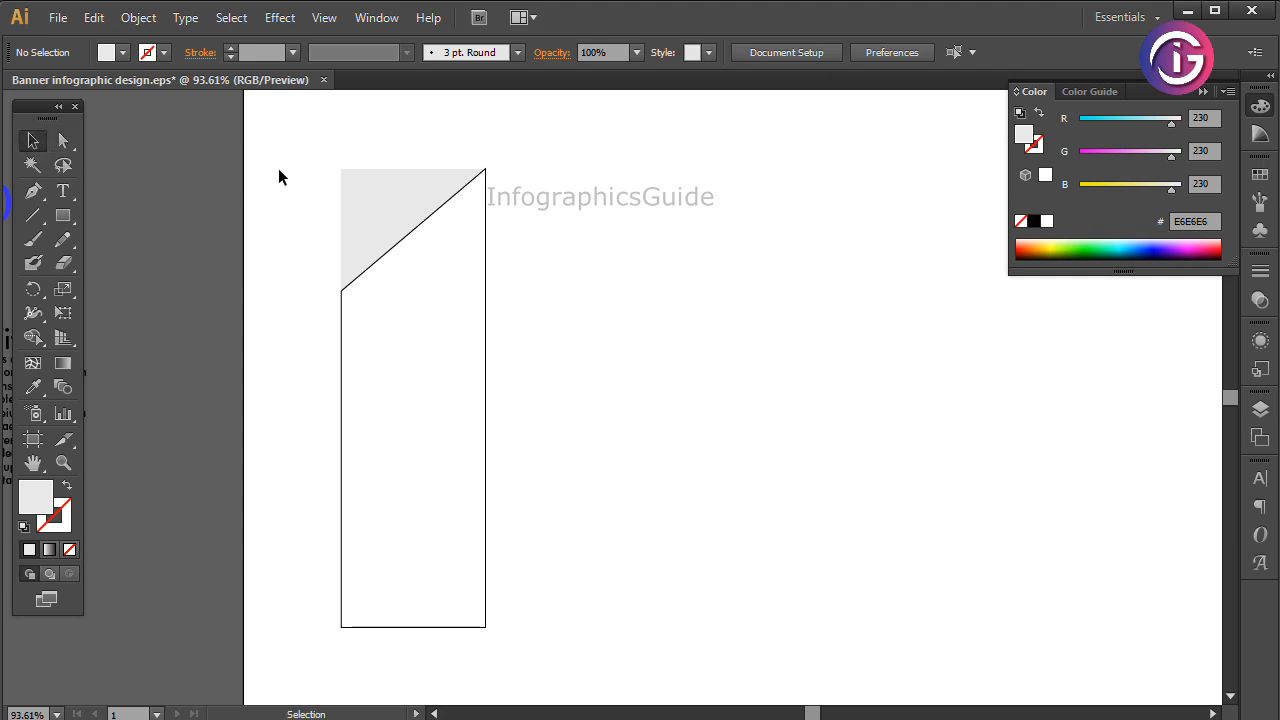
With the Pen tool, draw a curved segment from the diagonal's lower-left end to a corner point at about X 217.5 px, Y 257.5 px
key(ctrl+space)
drag(312, 153, 660, 328)
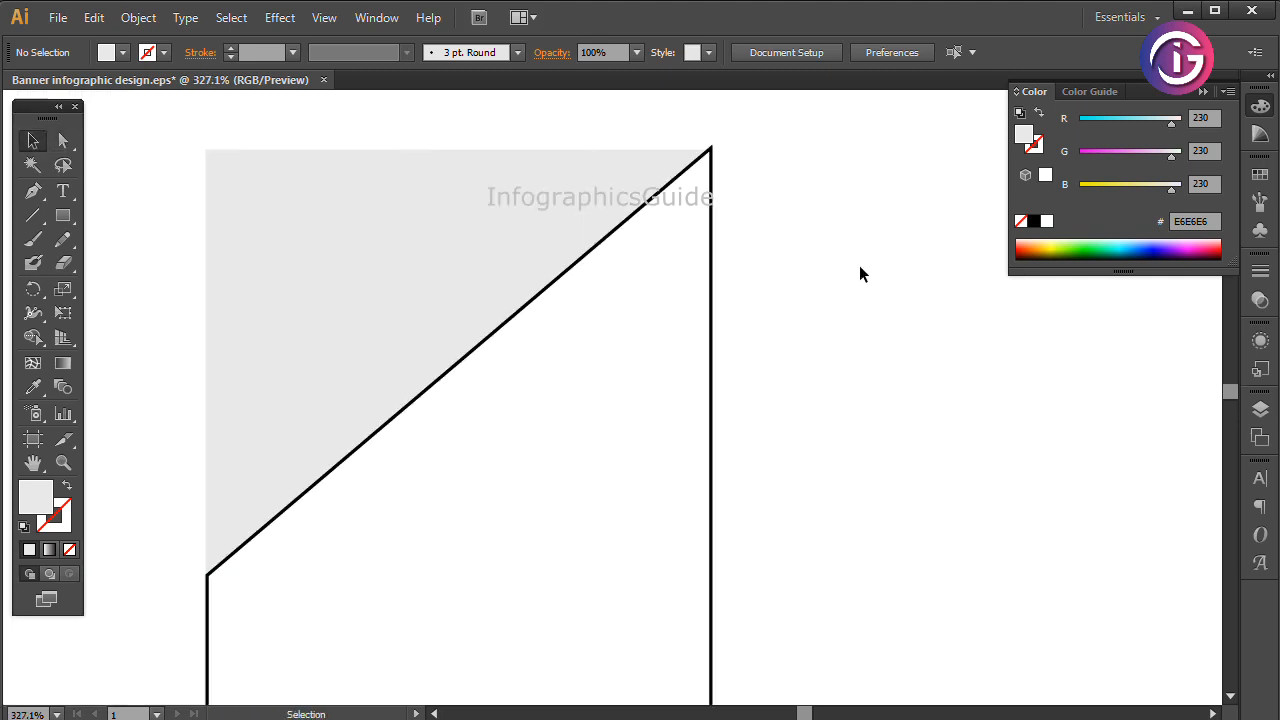
click(33, 190)
key(space)
drag(425, 532, 416, 420)
key(ctrl+alt+space)
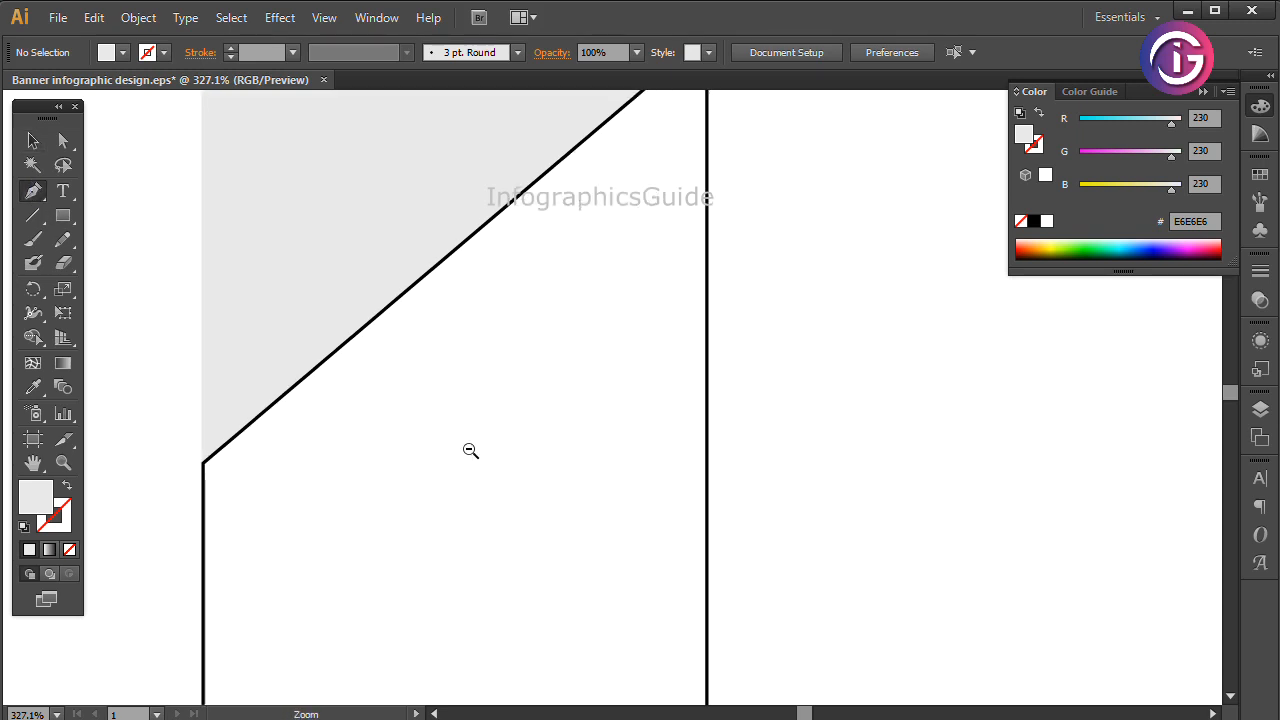
ctrl+alt+click(470, 449)
key(ctrl+minus)
click(365, 377)
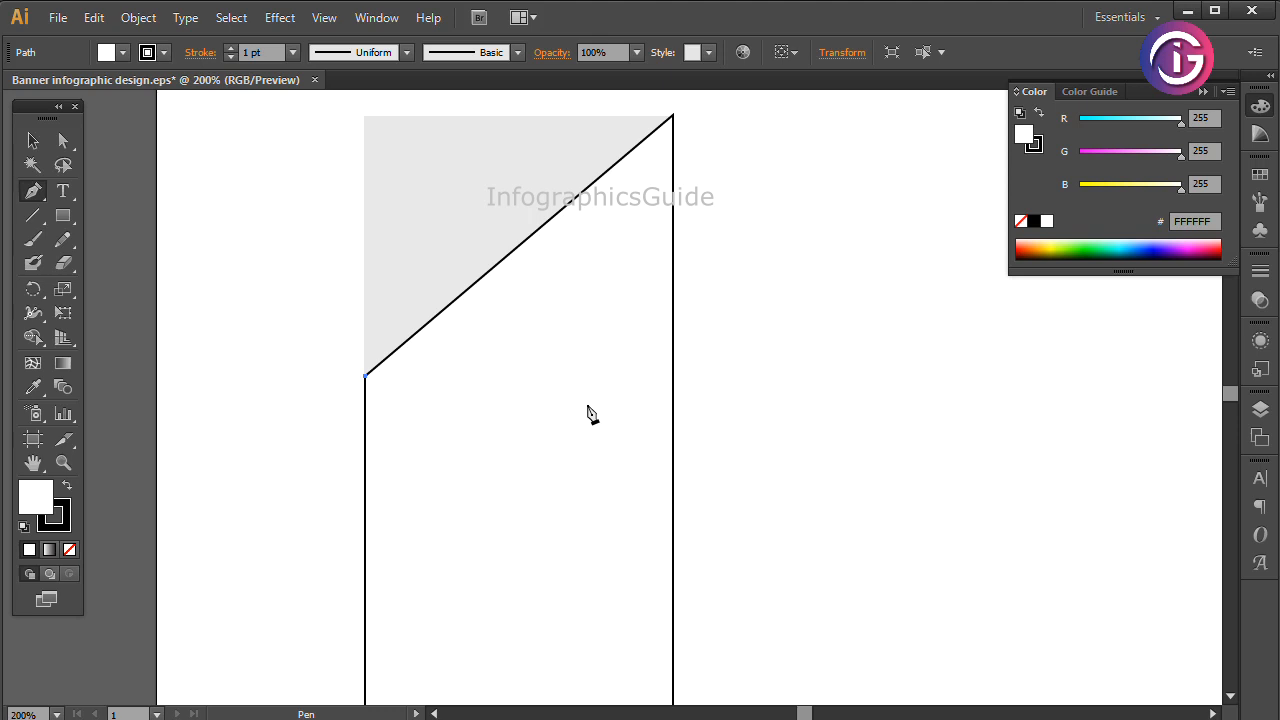
drag(590, 398, 622, 523)
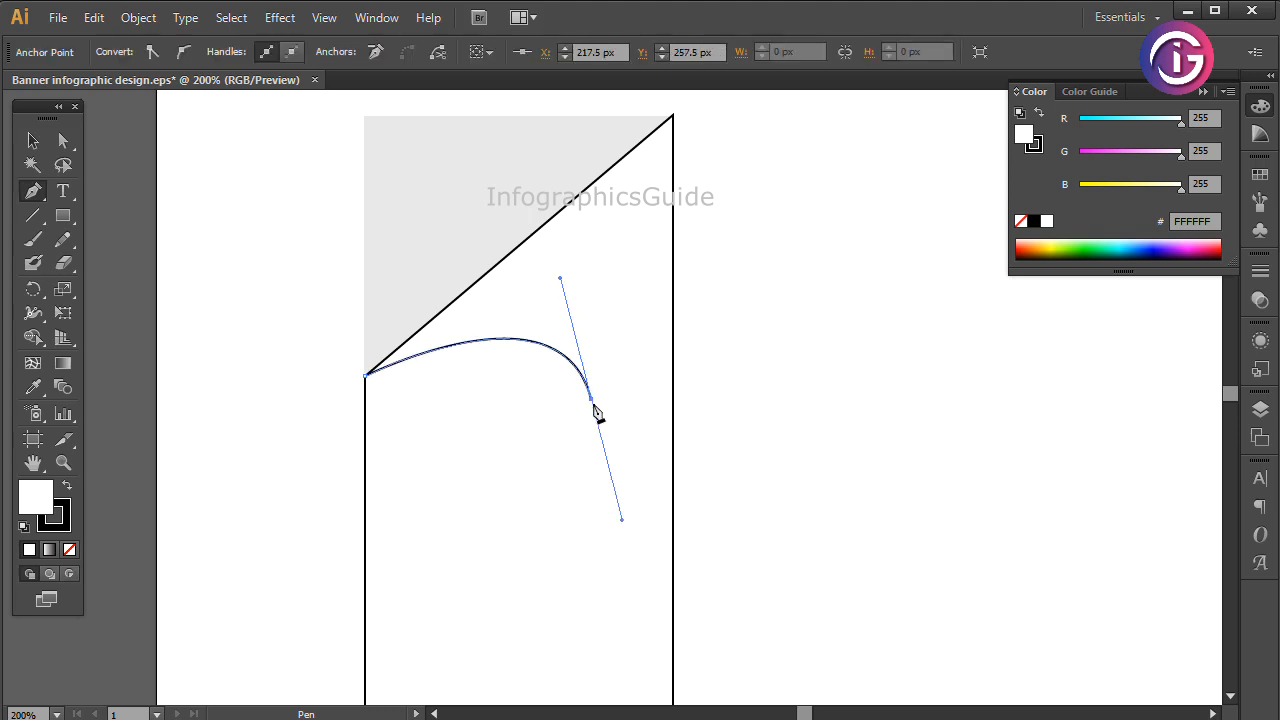
click(591, 399)
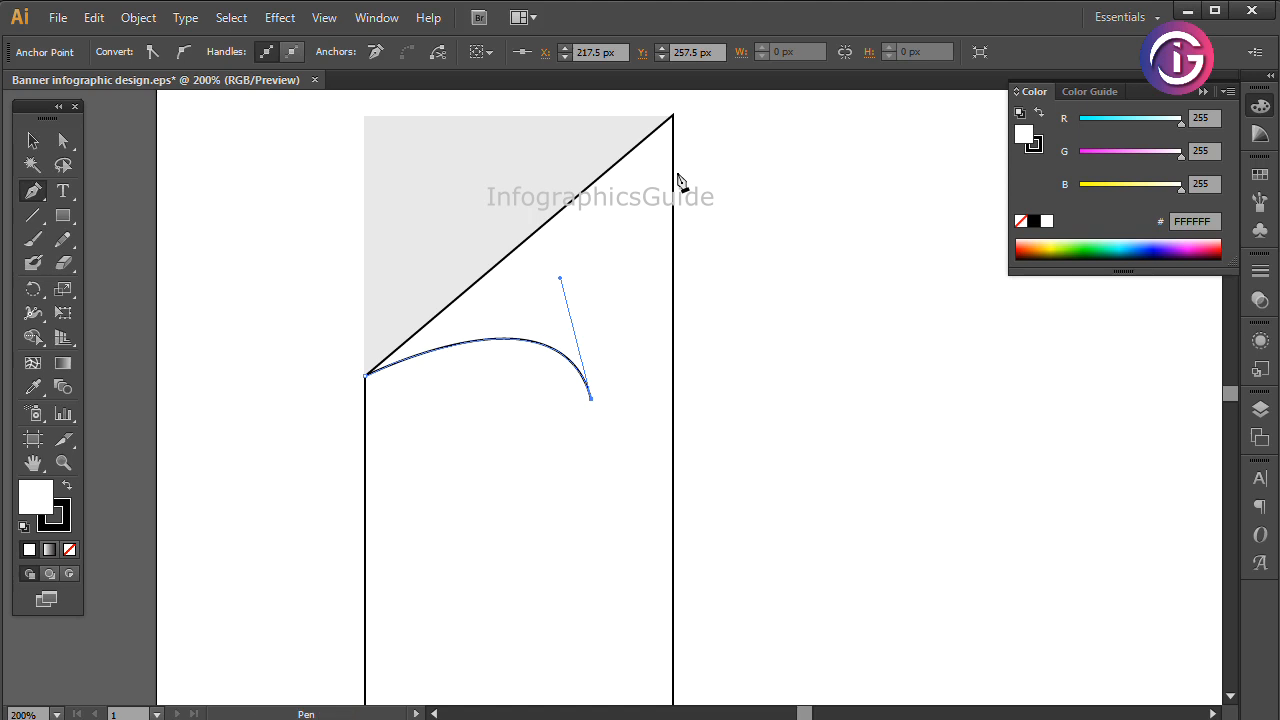
Continue the path straight to the rectangle's top-right corner and close it at its starting point to complete the page-curl shape
click(671, 117)
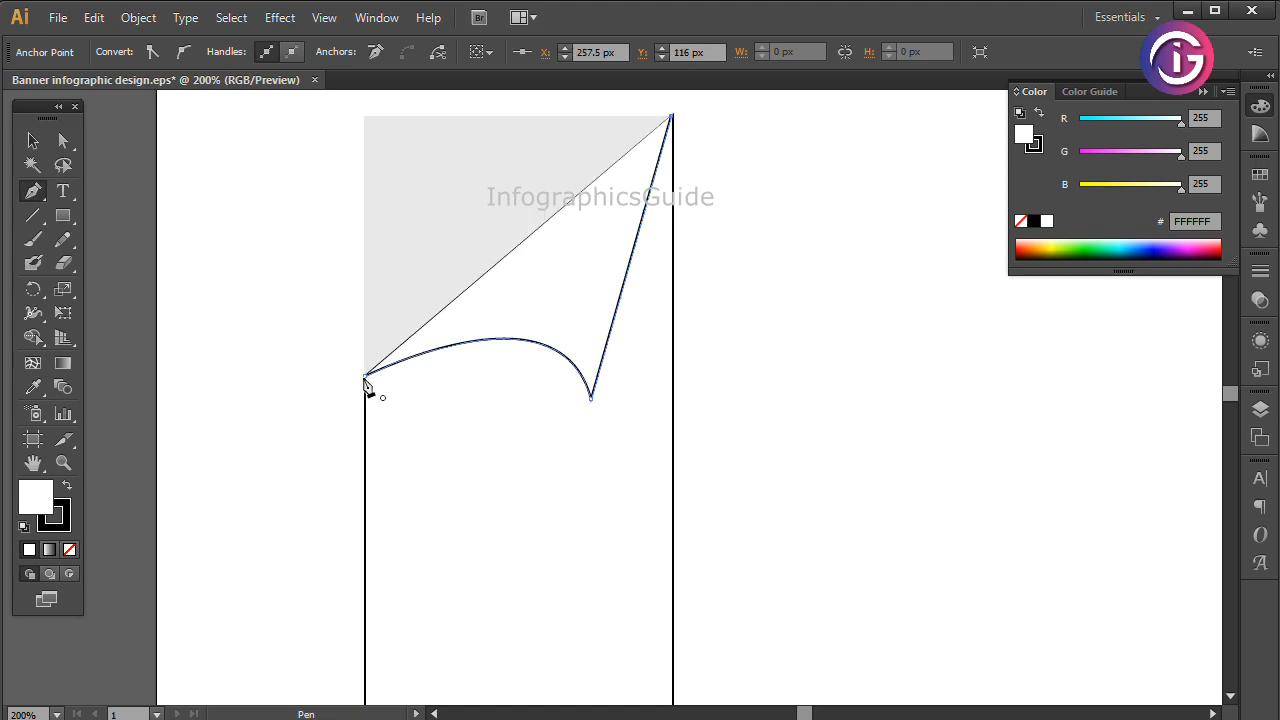
click(366, 380)
click(33, 142)
click(898, 404)
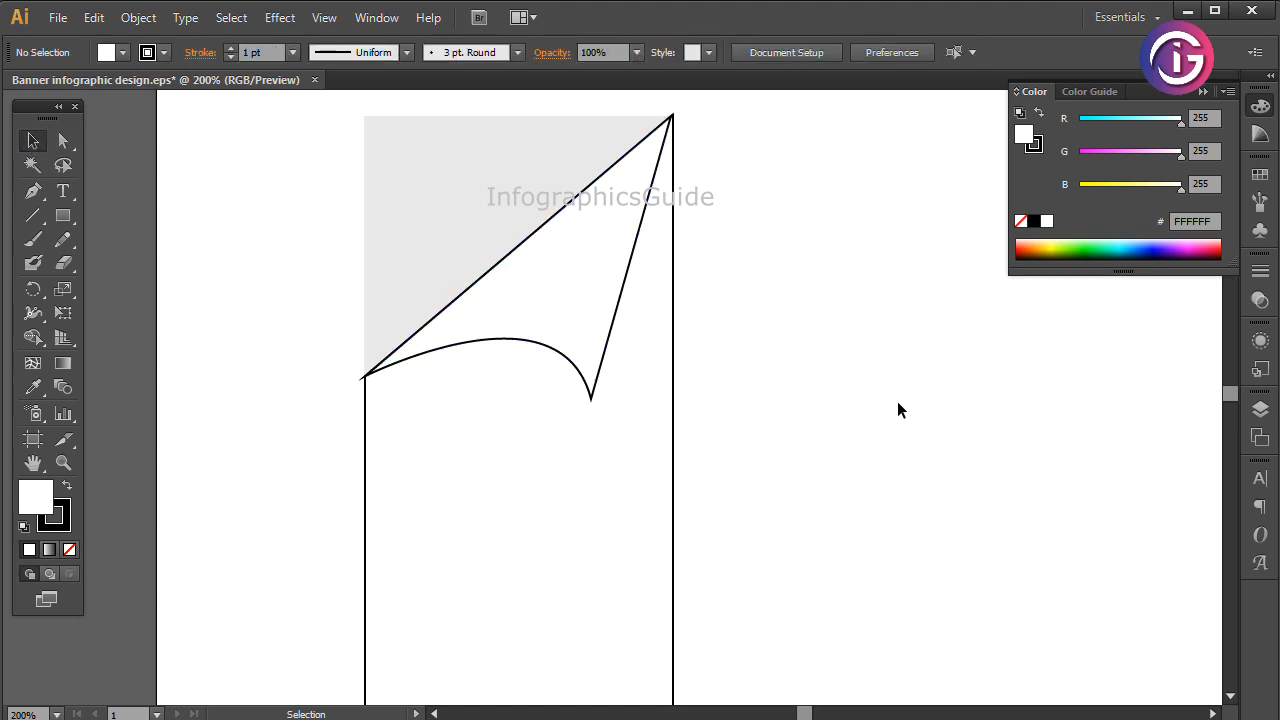
Remove the stroke from the page-curl shape and make its fill active
click(618, 318)
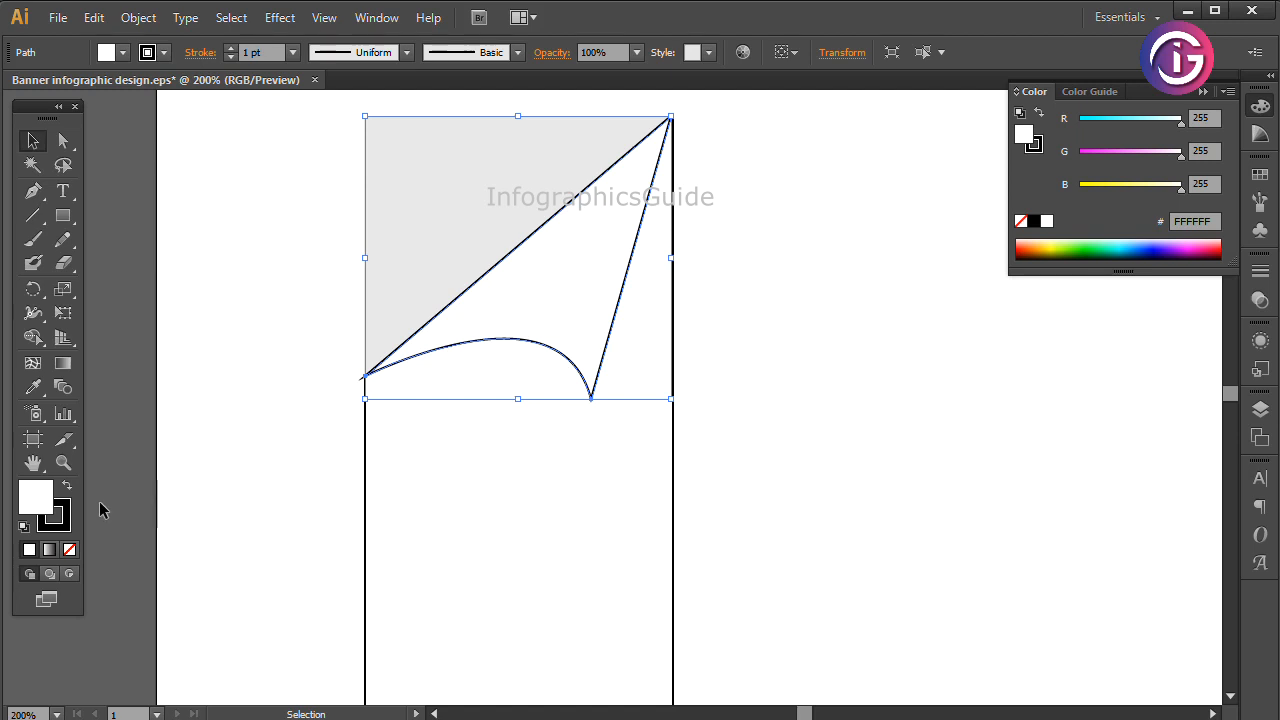
click(62, 522)
click(69, 549)
click(38, 490)
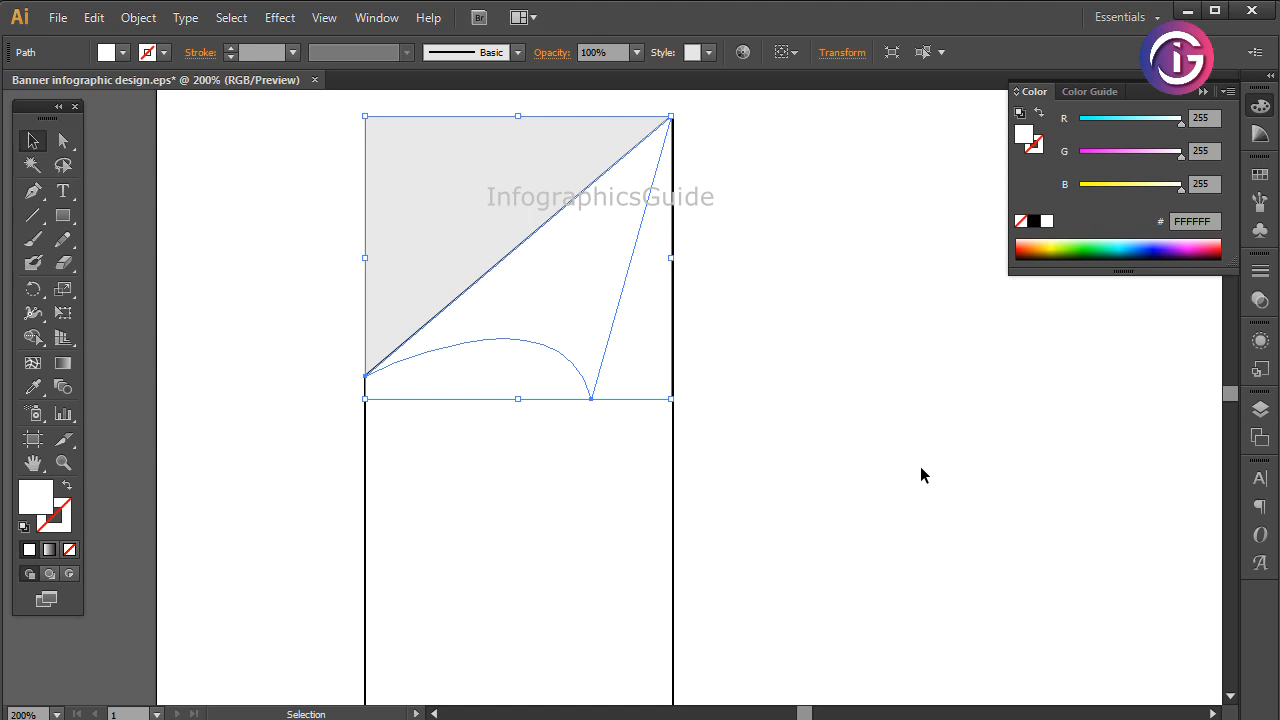
Apply a linear gradient fill to the page-curl shape and set both end stops to the same dark navy blue swatch
click(1262, 110)
click(1180, 237)
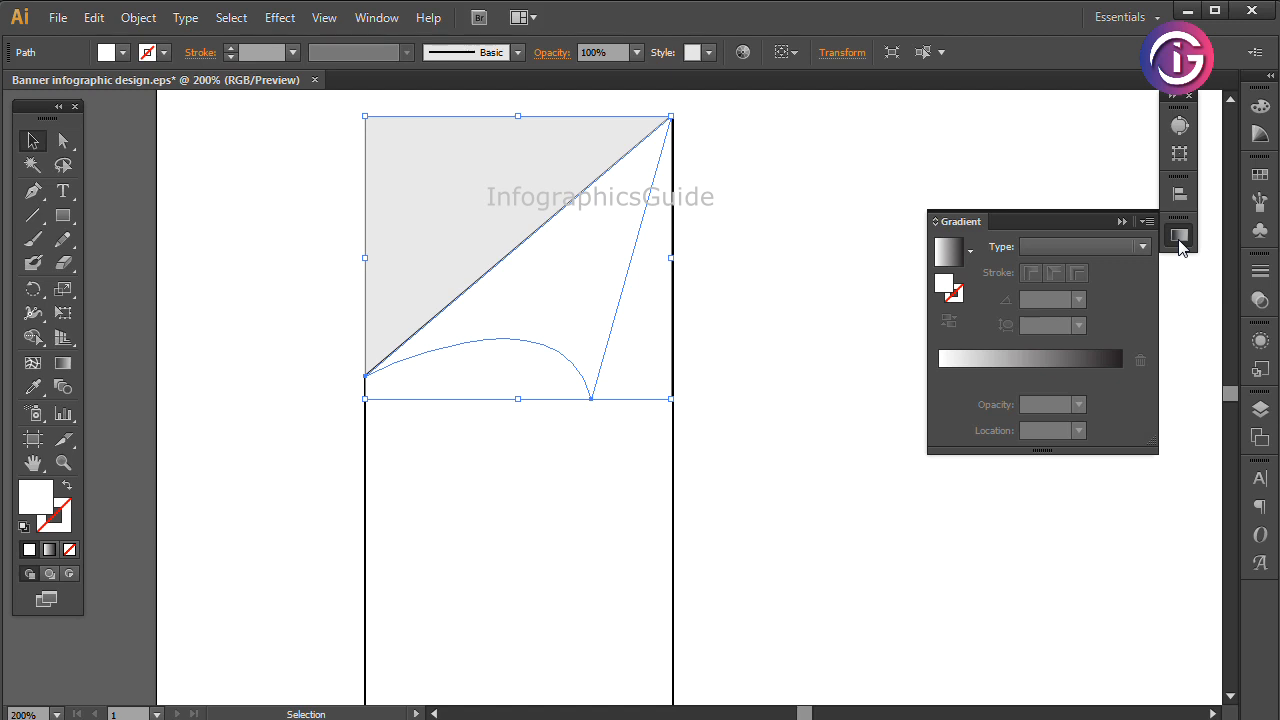
click(1064, 356)
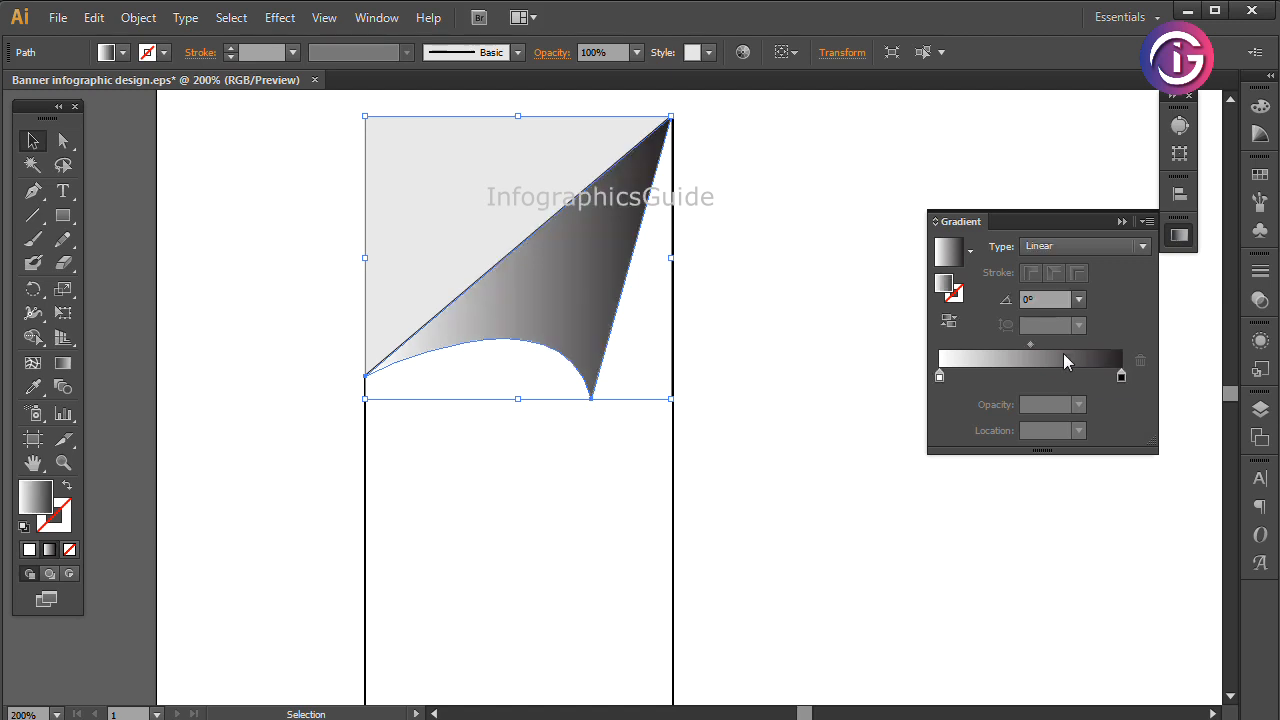
double_click(940, 377)
click(1003, 454)
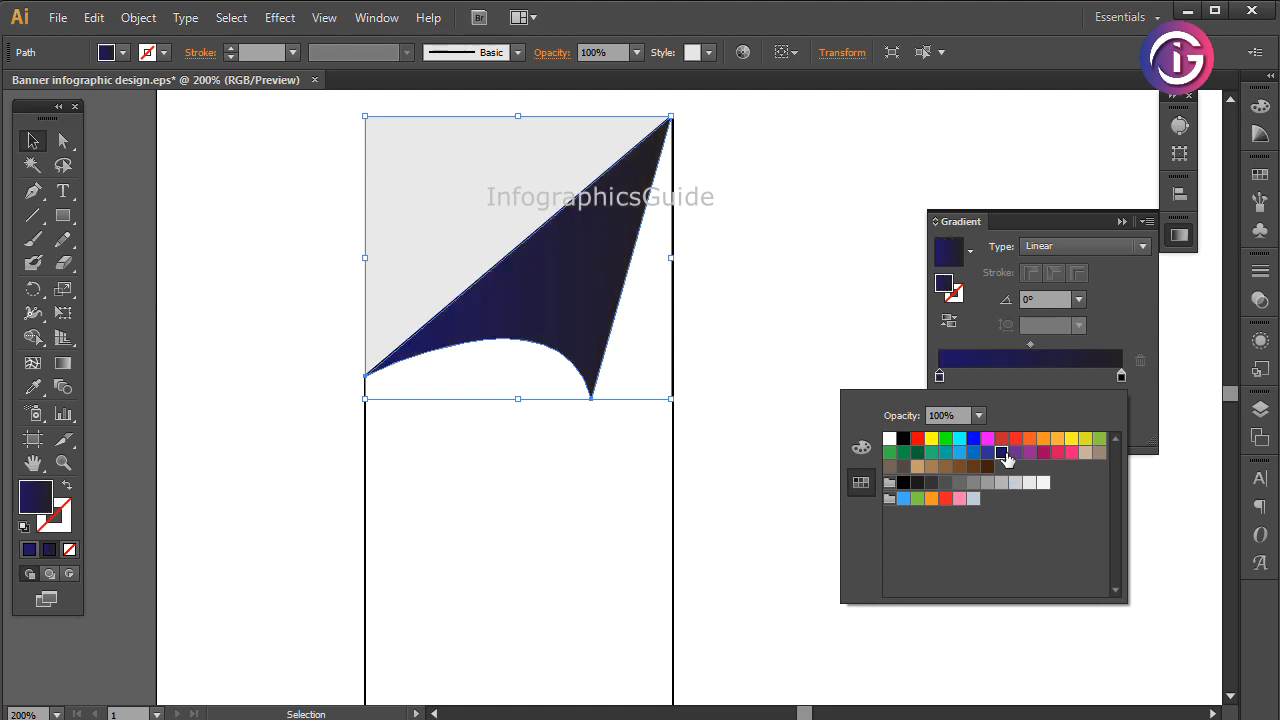
click(1121, 376)
double_click(1123, 376)
click(1003, 453)
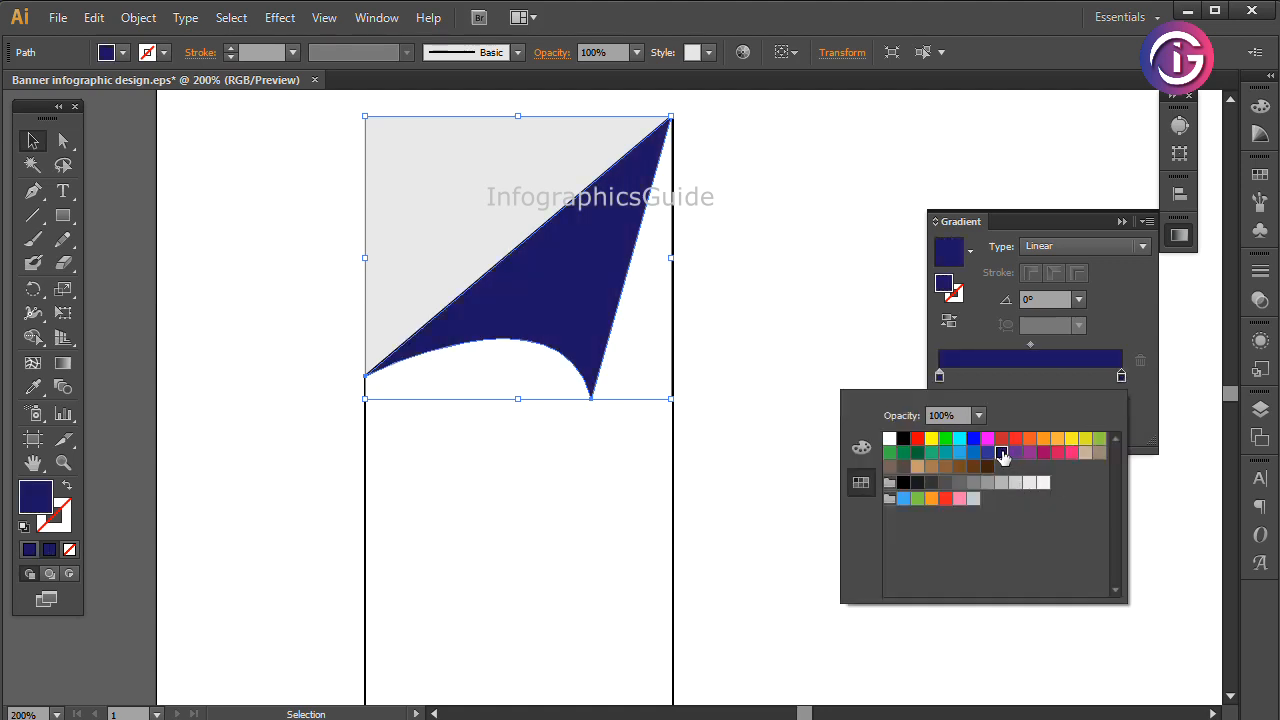
Add a middle gradient stop at about 48.92% and color it RGB Cyan
click(1028, 378)
double_click(1028, 377)
click(958, 440)
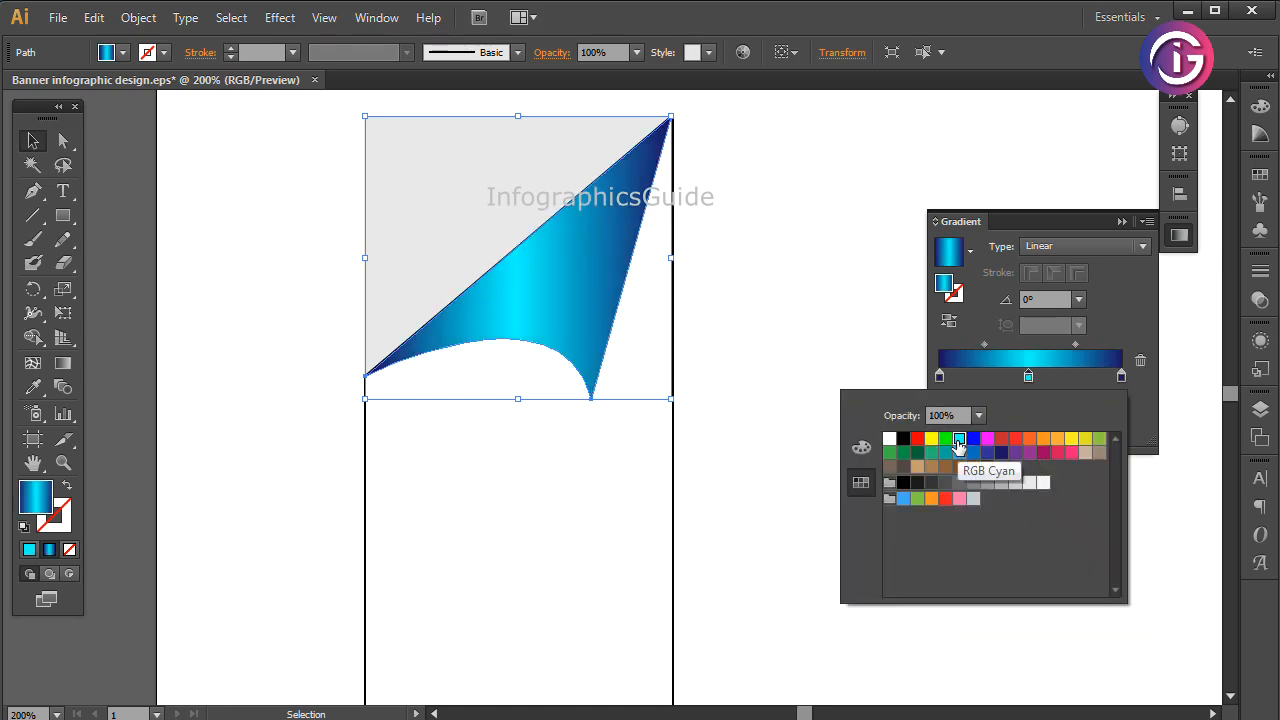
click(1125, 332)
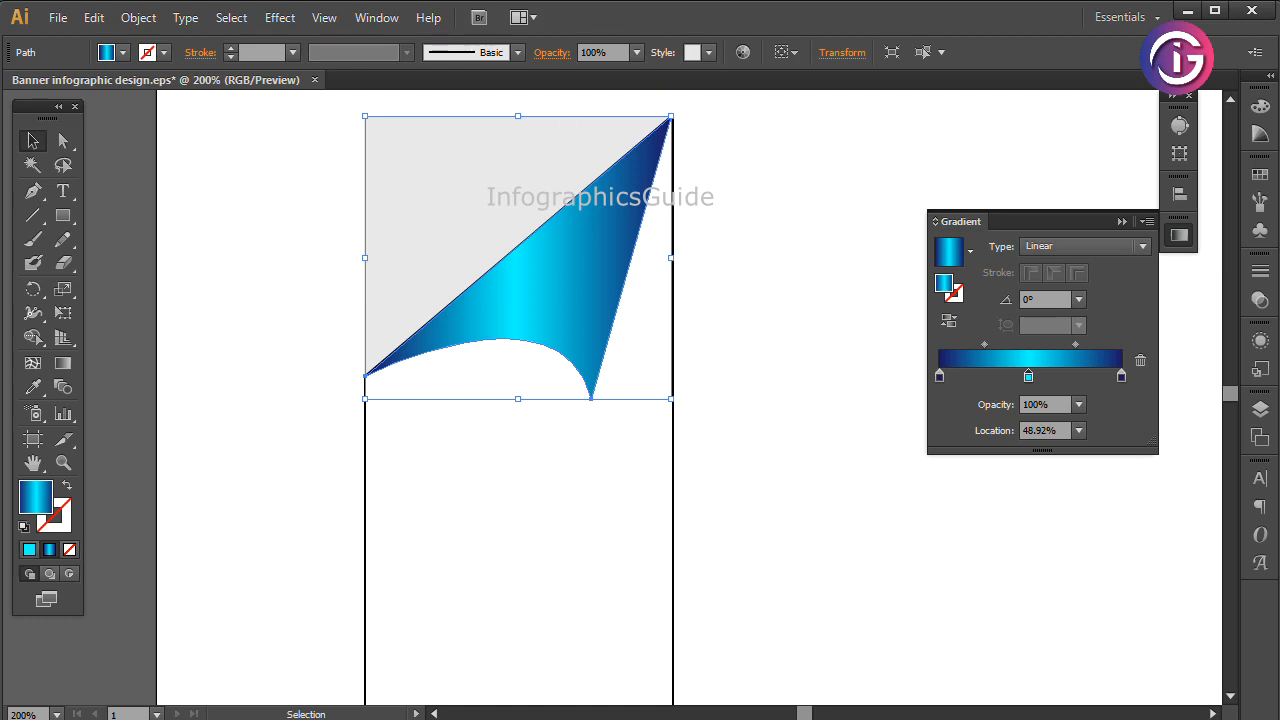
Redirect the curl's gradient across the fold at about 140.6° with the Gradient tool, placing the cyan highlight along its middle
click(63, 363)
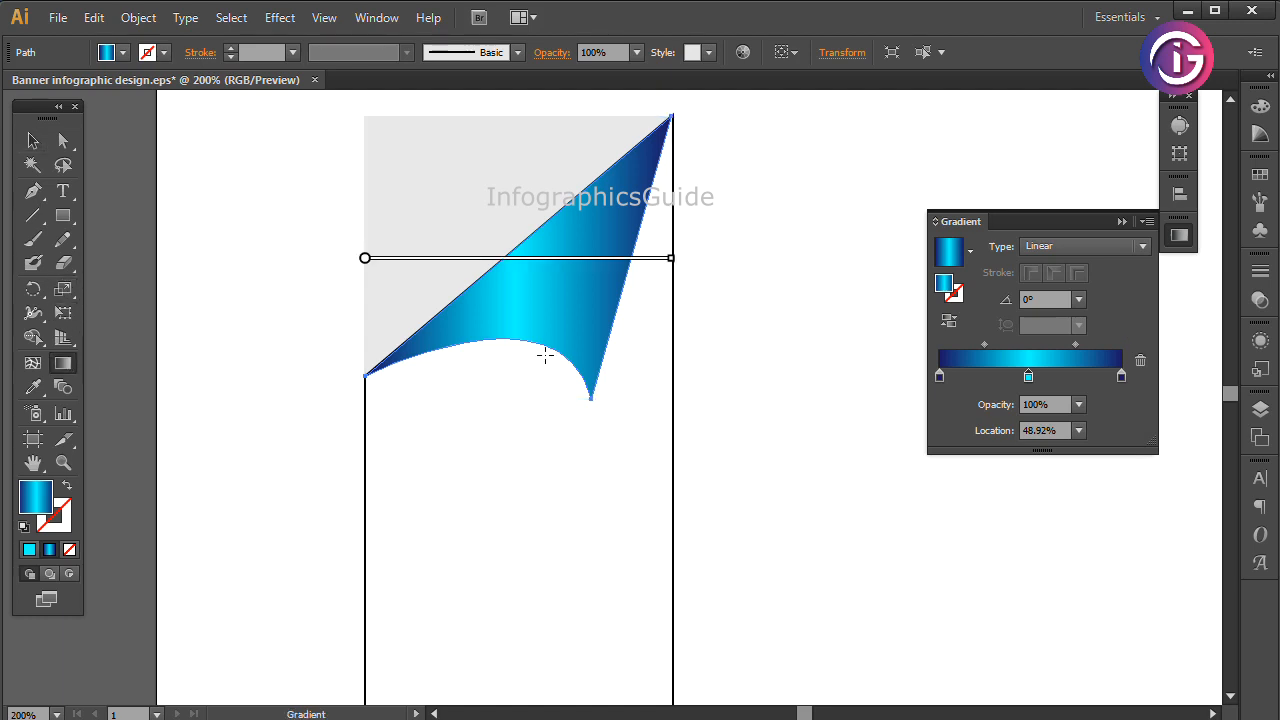
drag(637, 344, 498, 230)
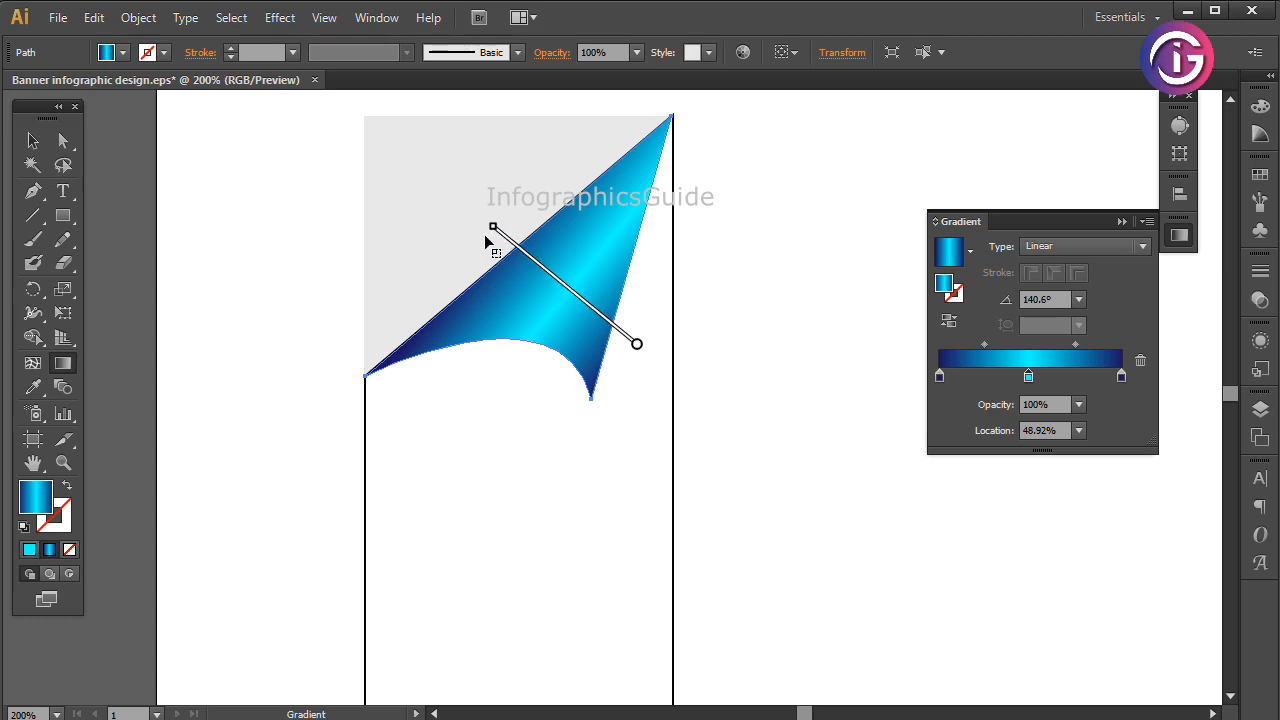
drag(640, 349, 626, 338)
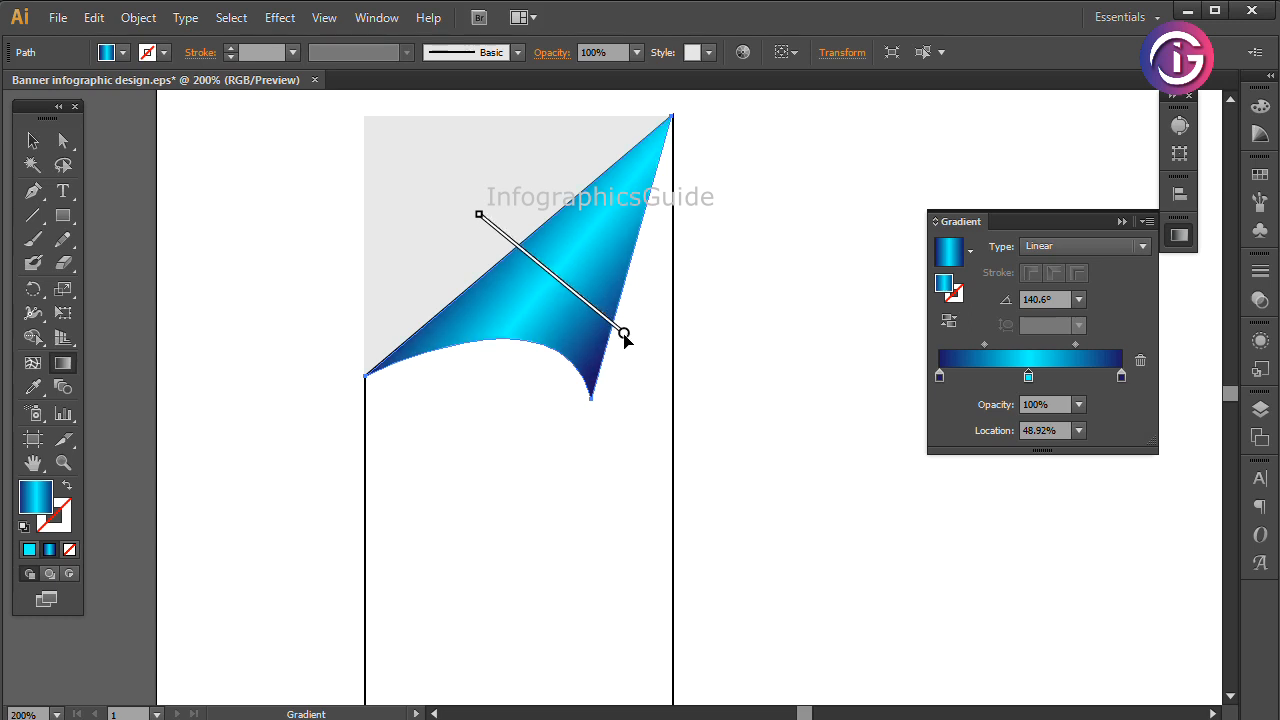
Shift the curl gradient's midpoints to 66.48% before the cyan stop and 36.32% after it, narrowing the highlight
drag(984, 344, 991, 344)
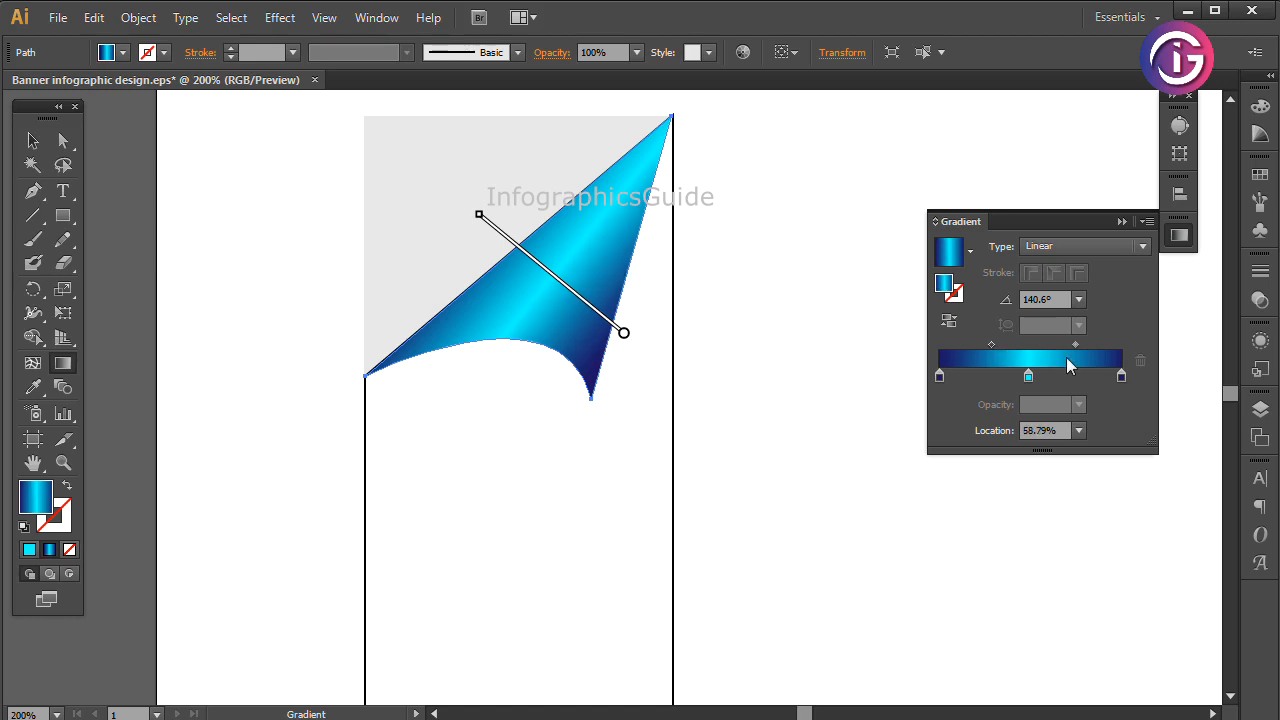
drag(1077, 344, 1064, 344)
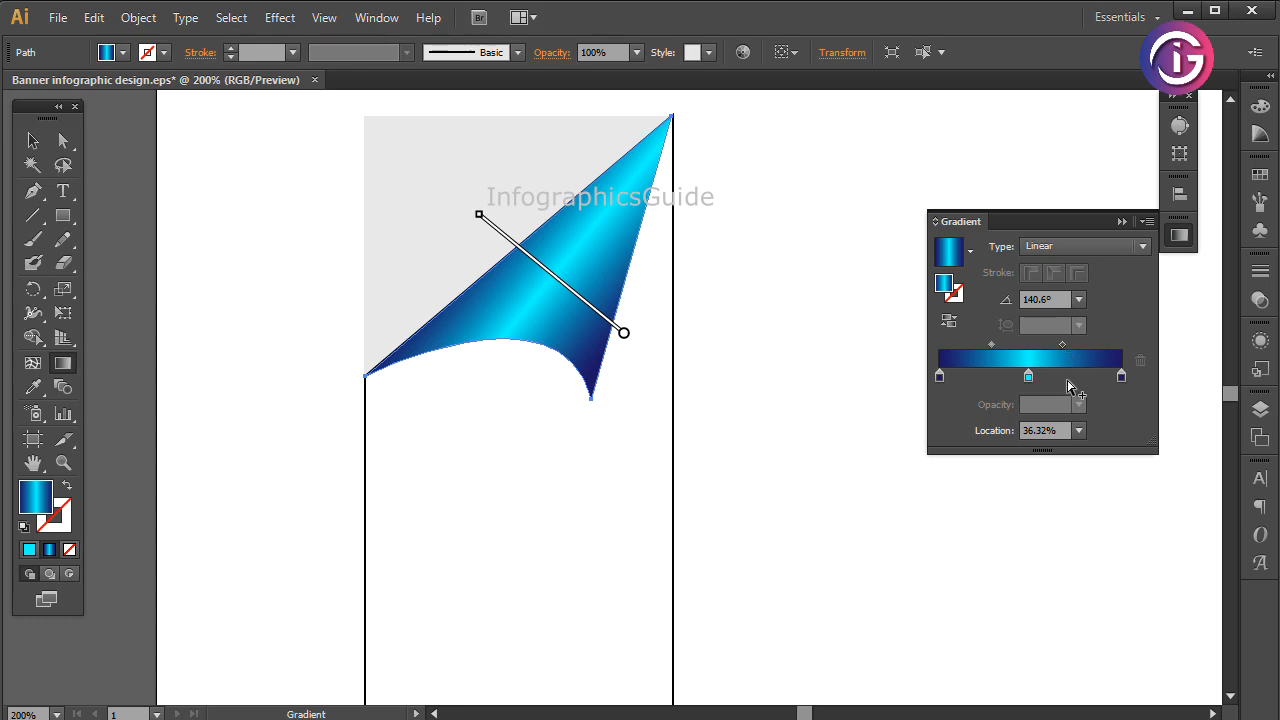
click(991, 344)
drag(992, 344, 998, 344)
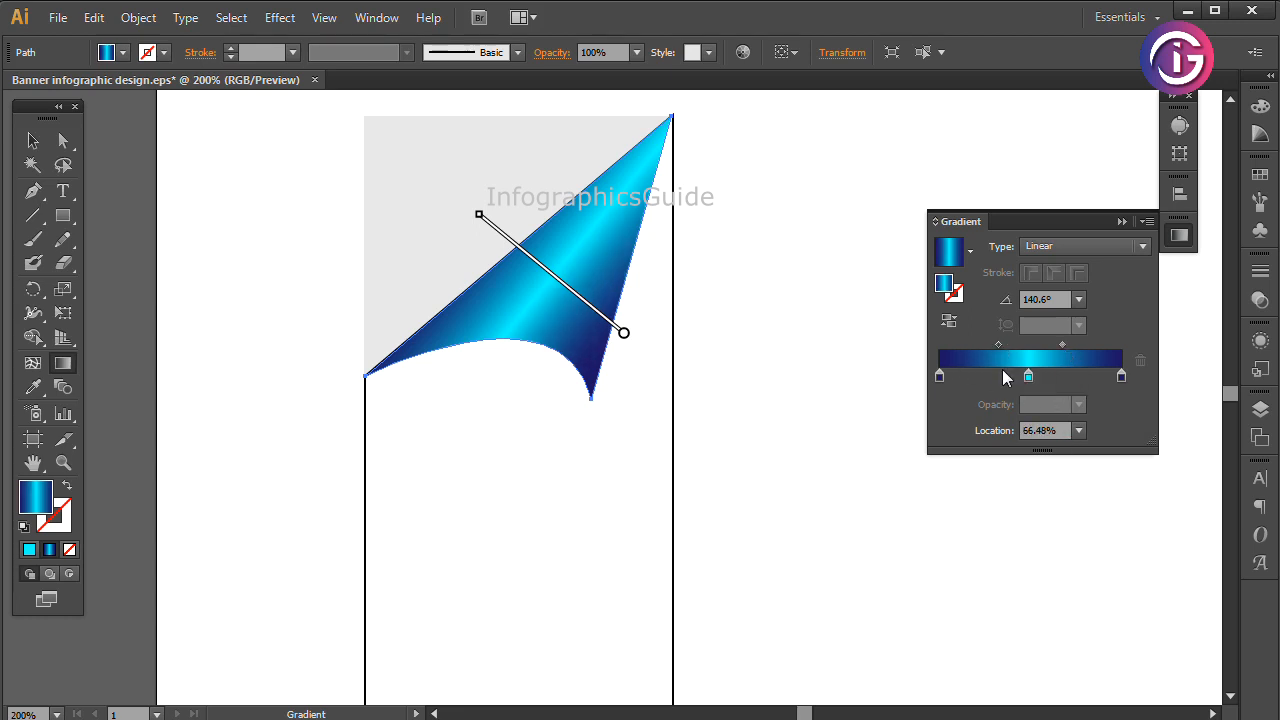
click(36, 143)
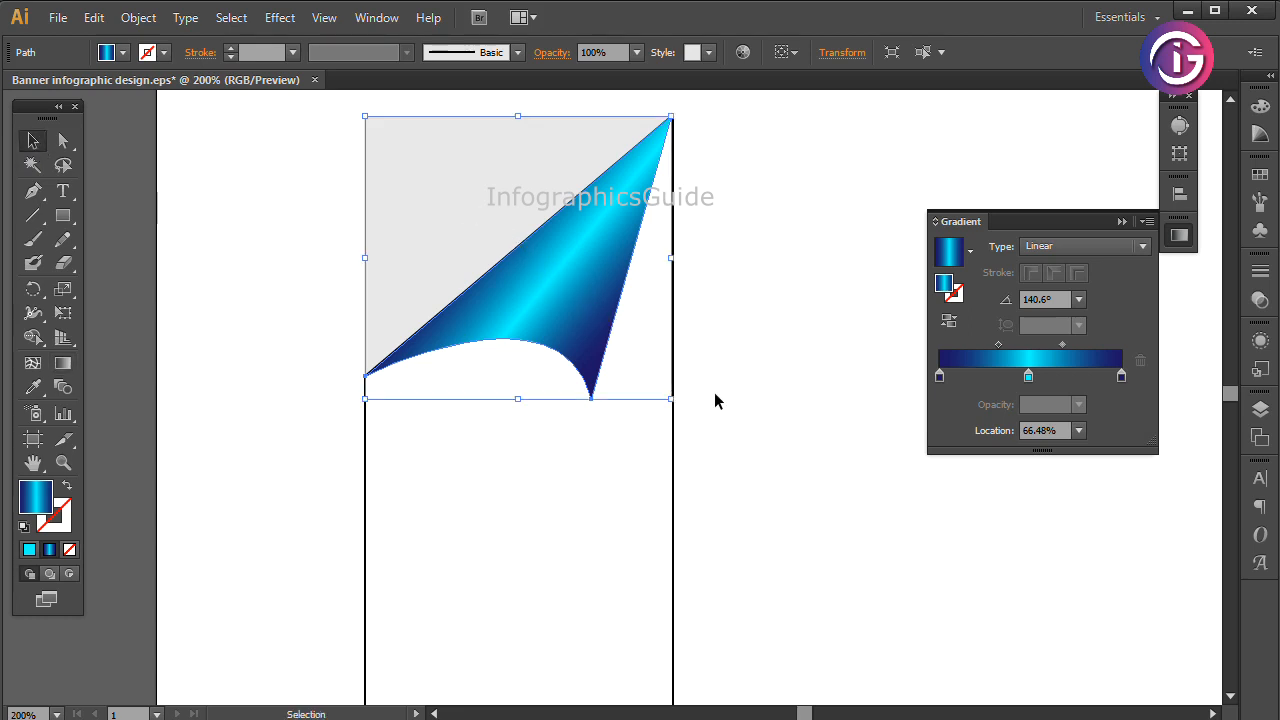
click(789, 412)
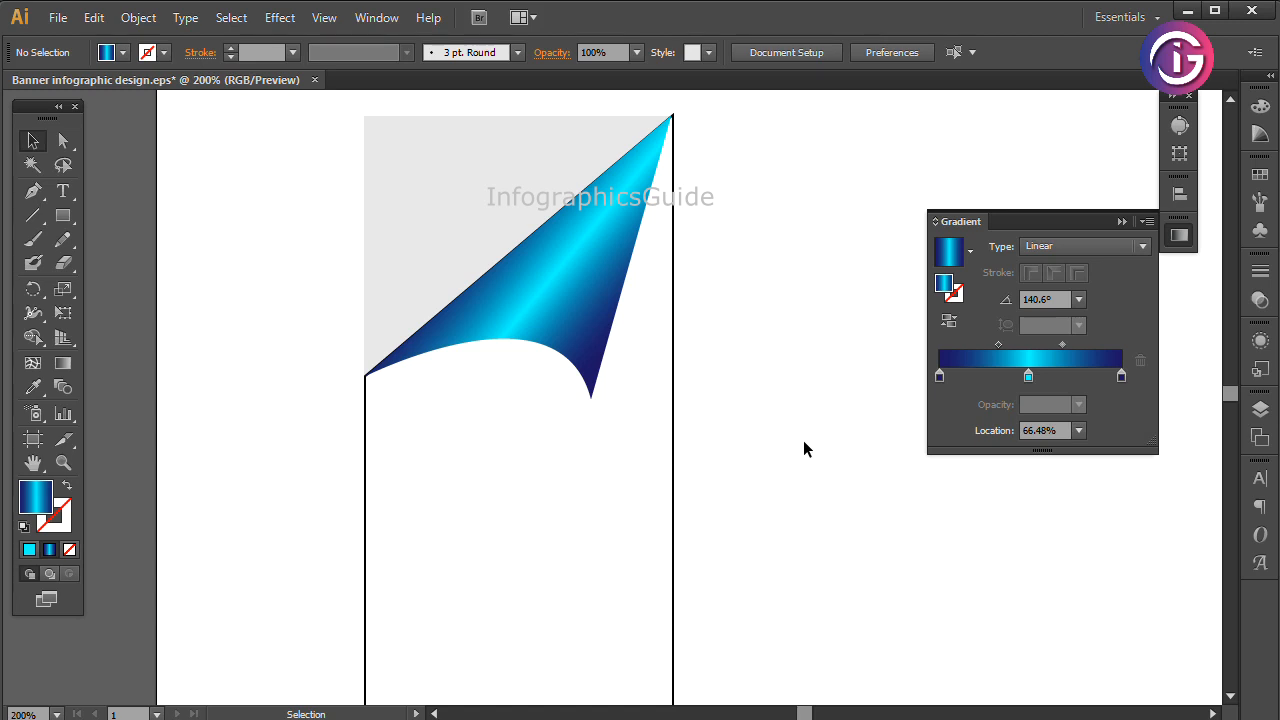
Draw a closed curved sliver with the Pen tool on the empty canvas beside the panel, tapering to a point at its left end
click(33, 190)
drag(686, 409, 529, 355)
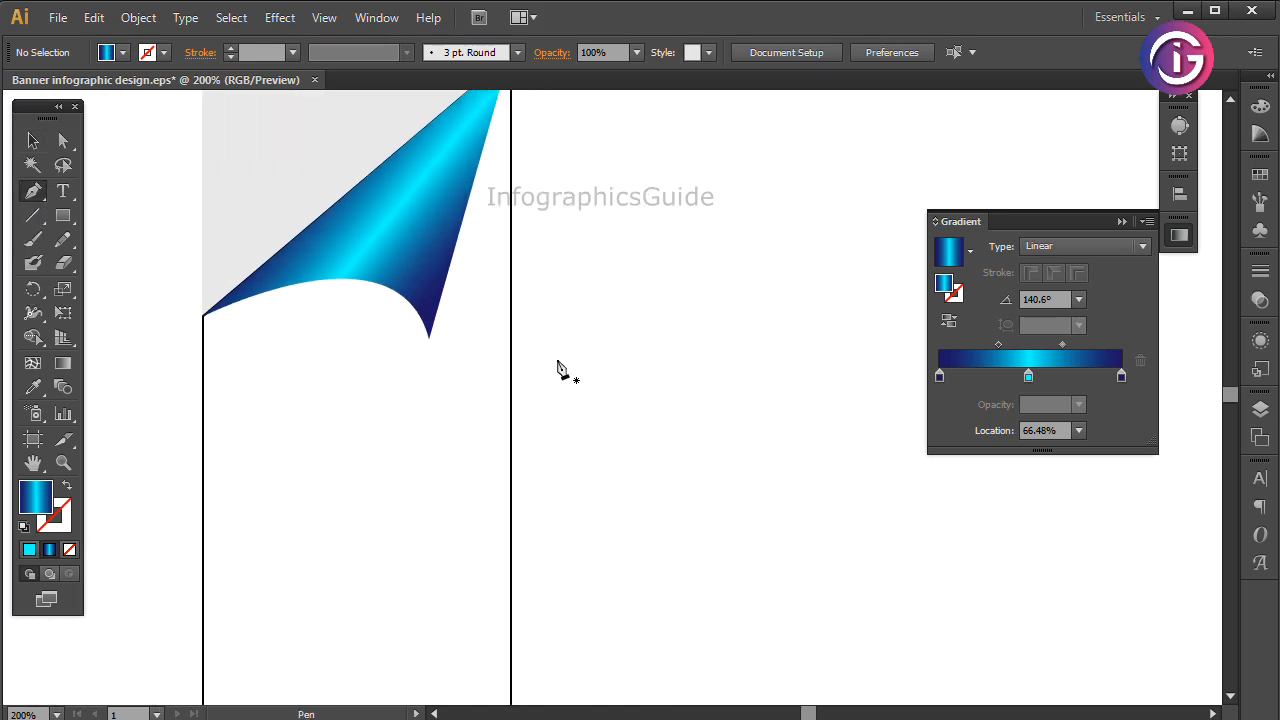
click(558, 344)
drag(770, 379, 826, 454)
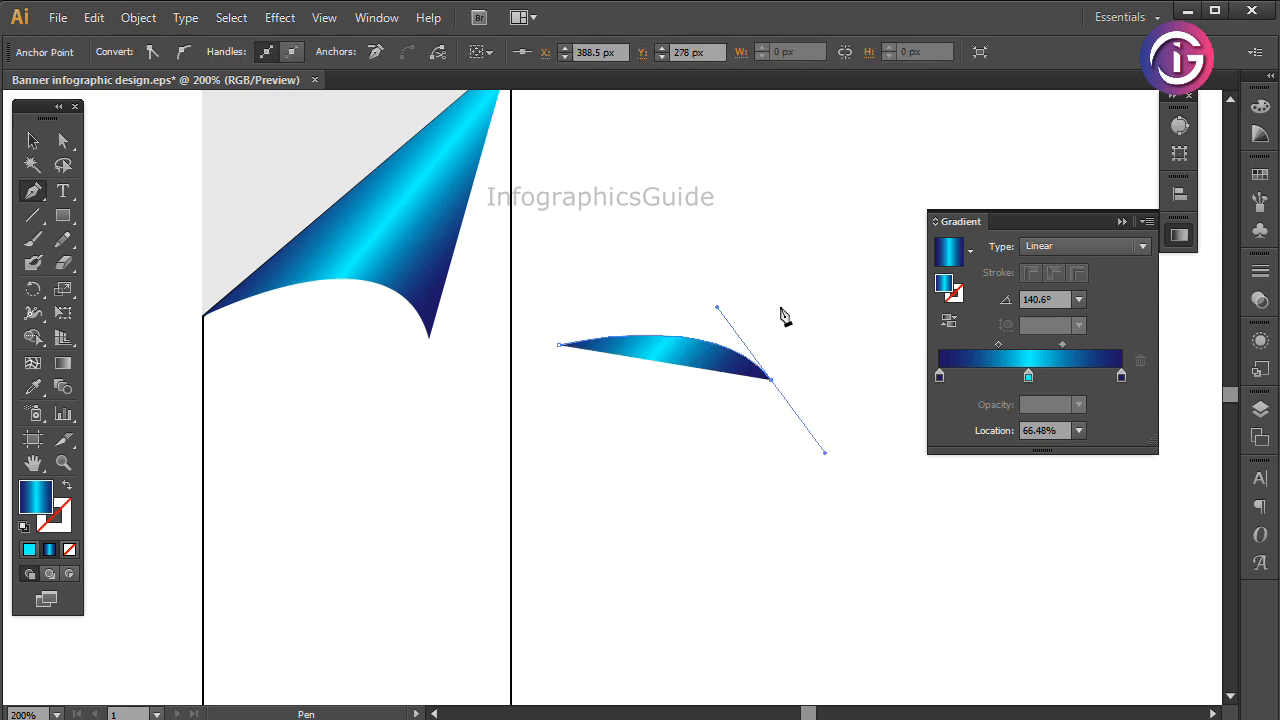
click(791, 312)
key(ctrl+z)
drag(771, 380, 785, 313)
click(782, 305)
drag(559, 345, 443, 409)
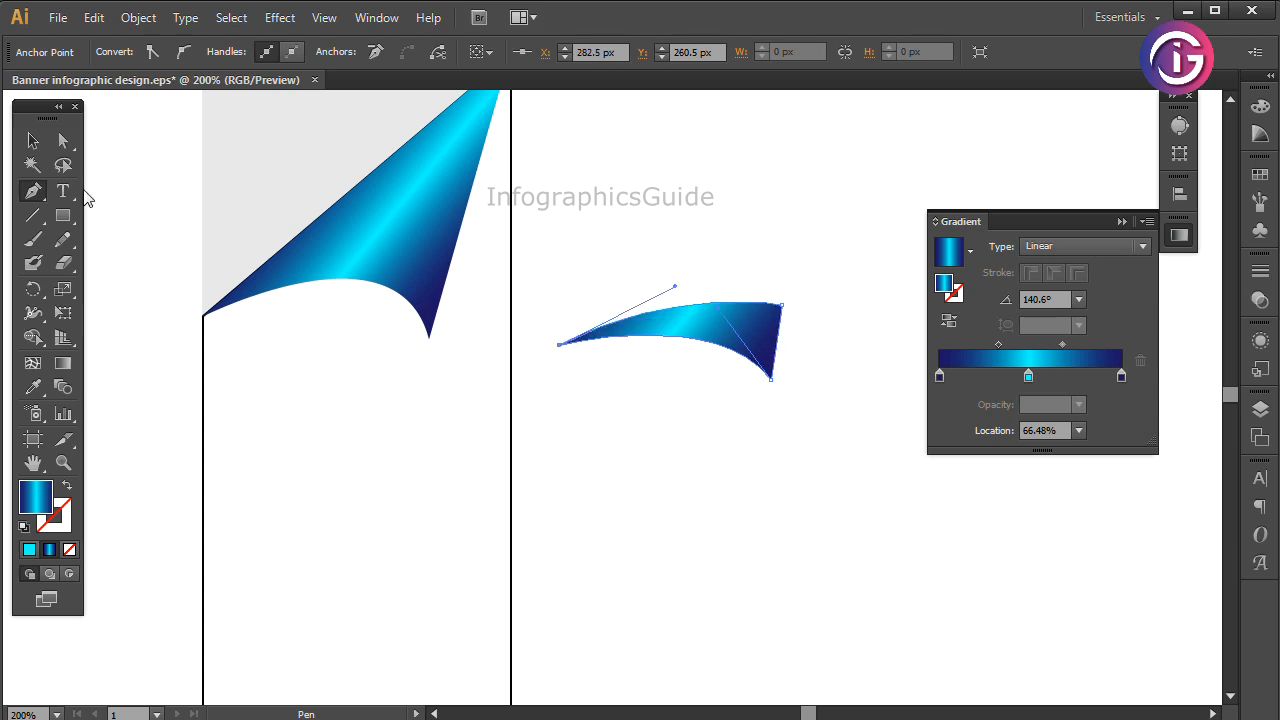
Fill the curved shape with the white swatch and place a duplicate of it straight below
click(41, 147)
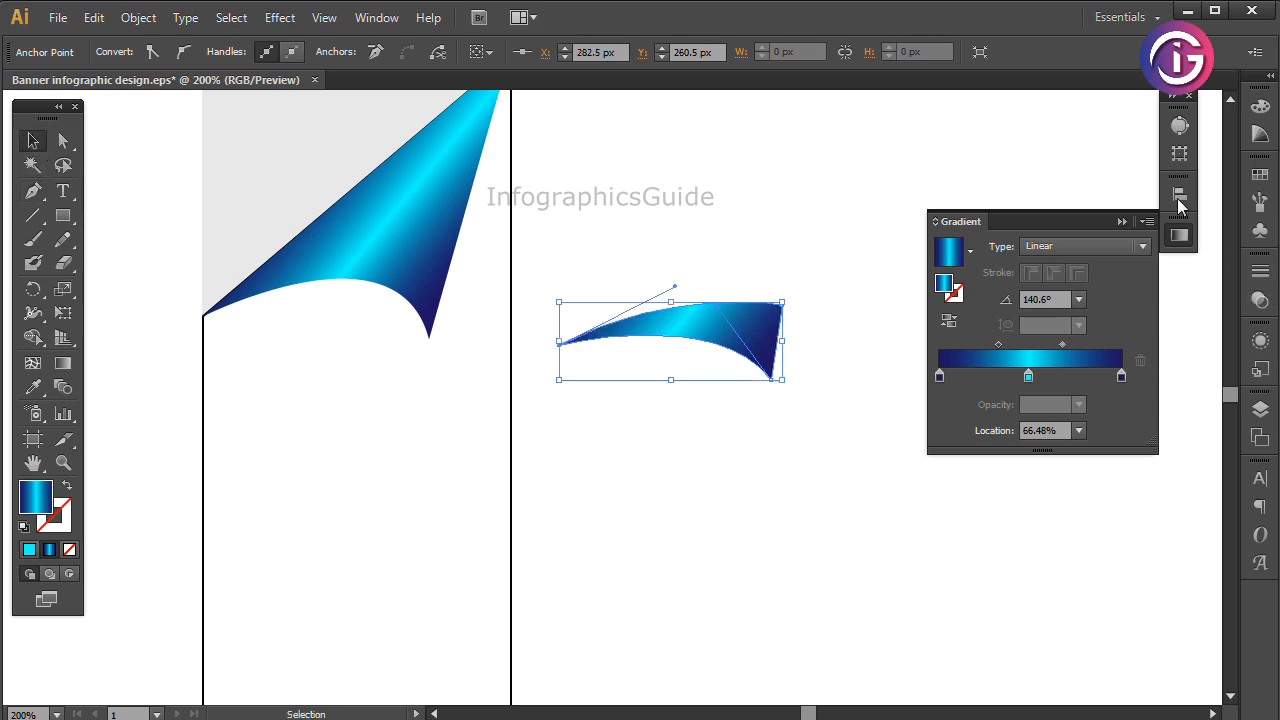
click(1263, 110)
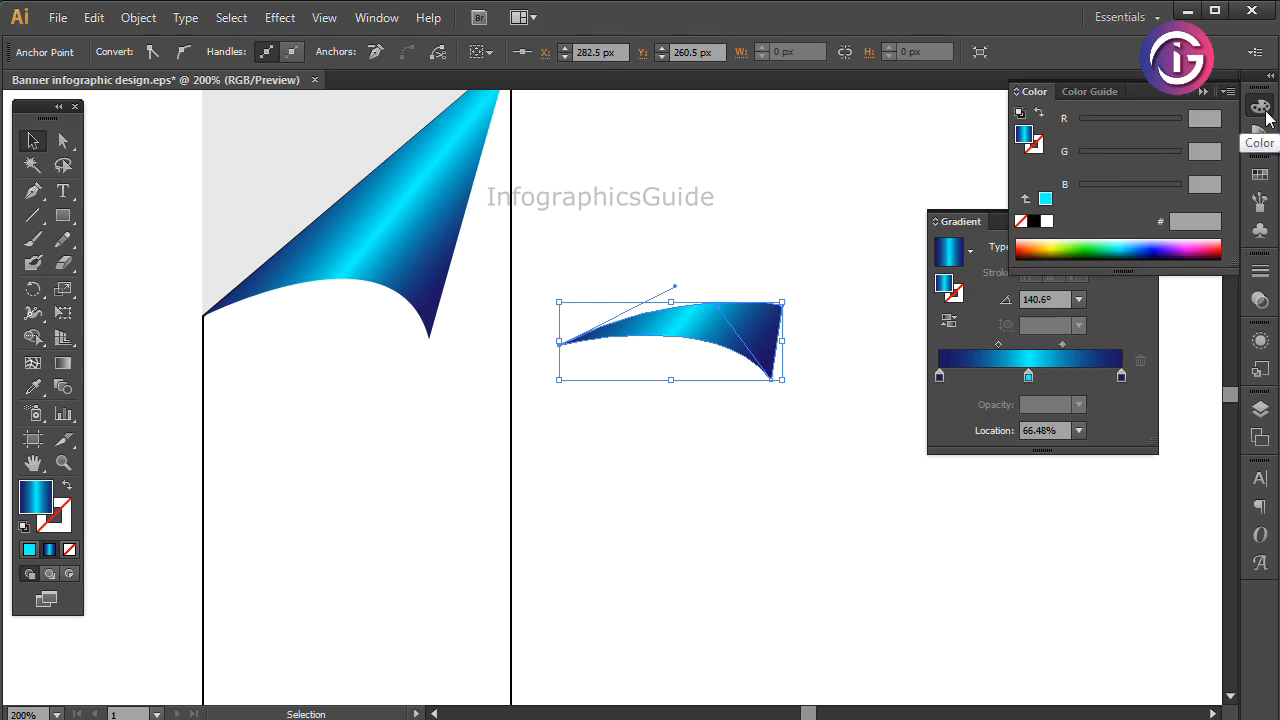
click(1263, 138)
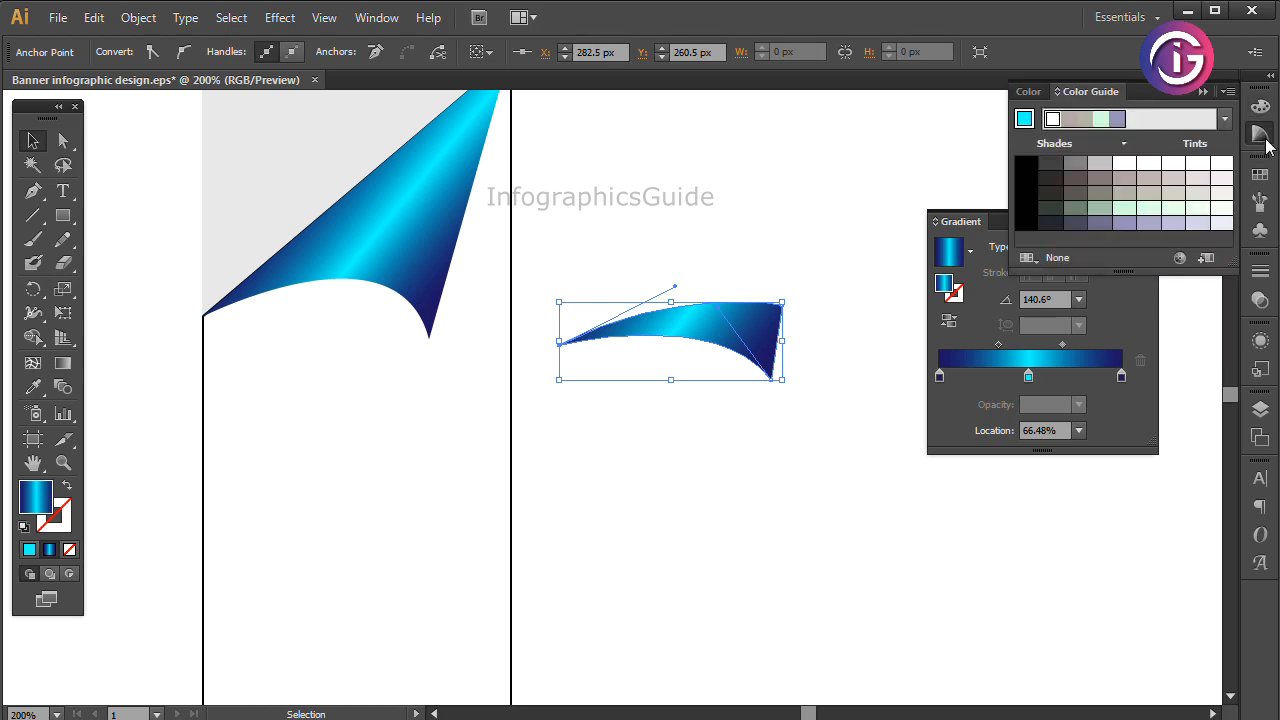
click(1260, 174)
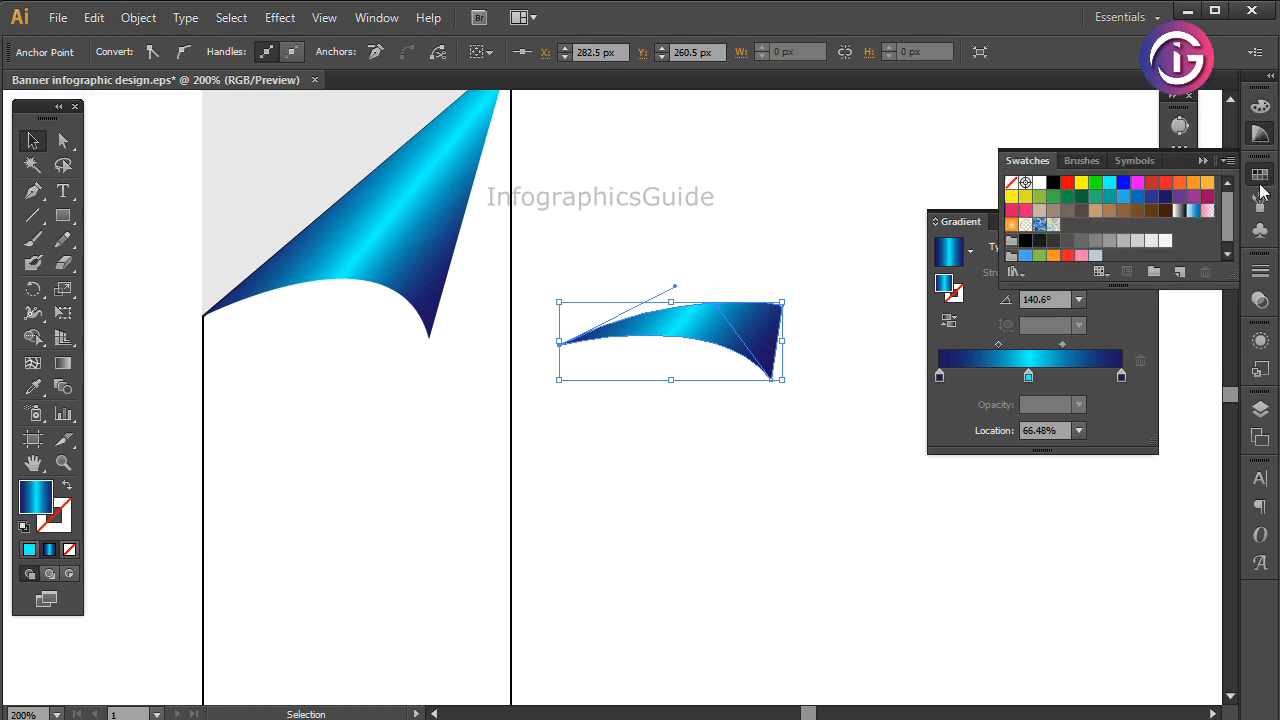
click(1039, 182)
click(740, 315)
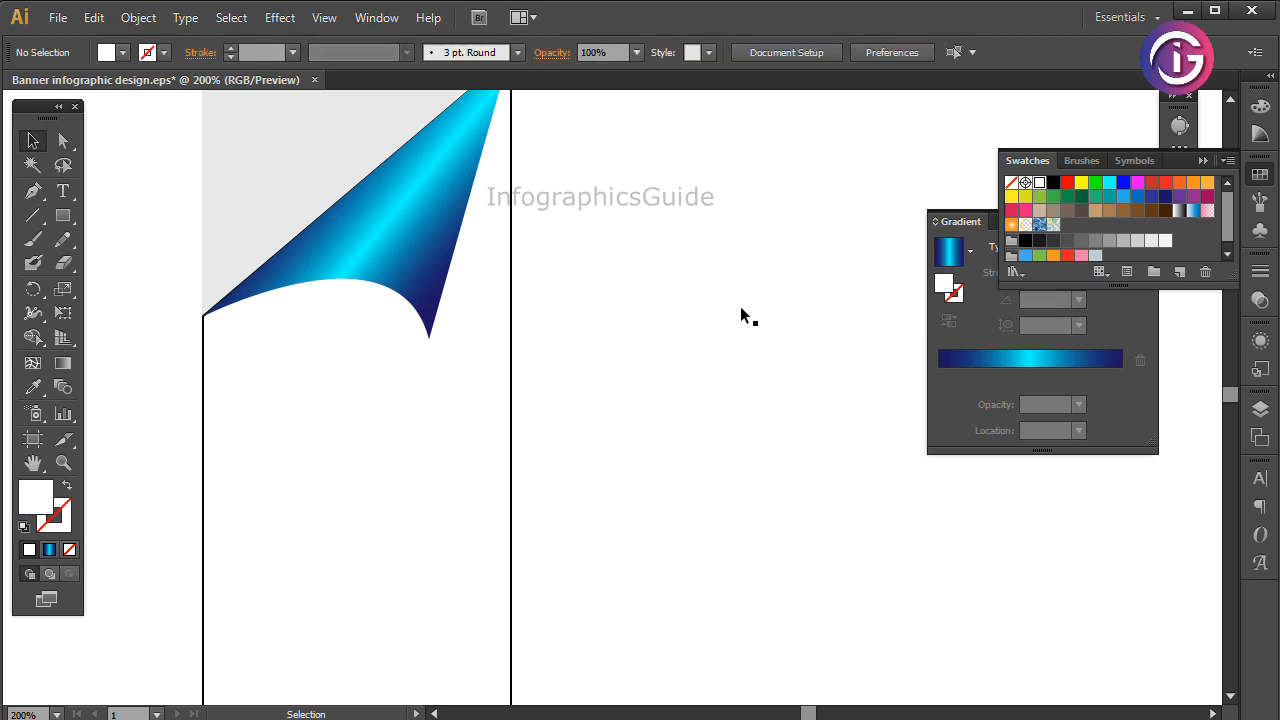
drag(723, 283, 754, 350)
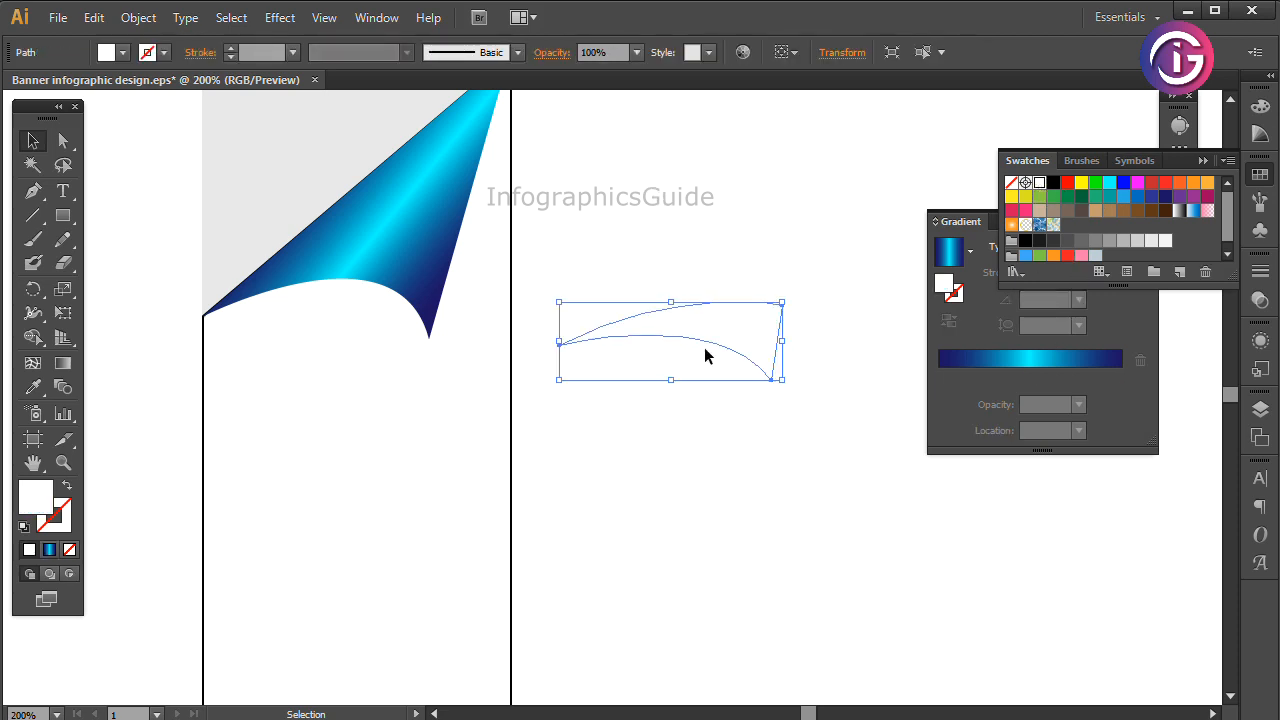
drag(712, 347, 710, 397)
Fill the upper curved shape with a light gray swatch and the lower copy with white
click(1137, 241)
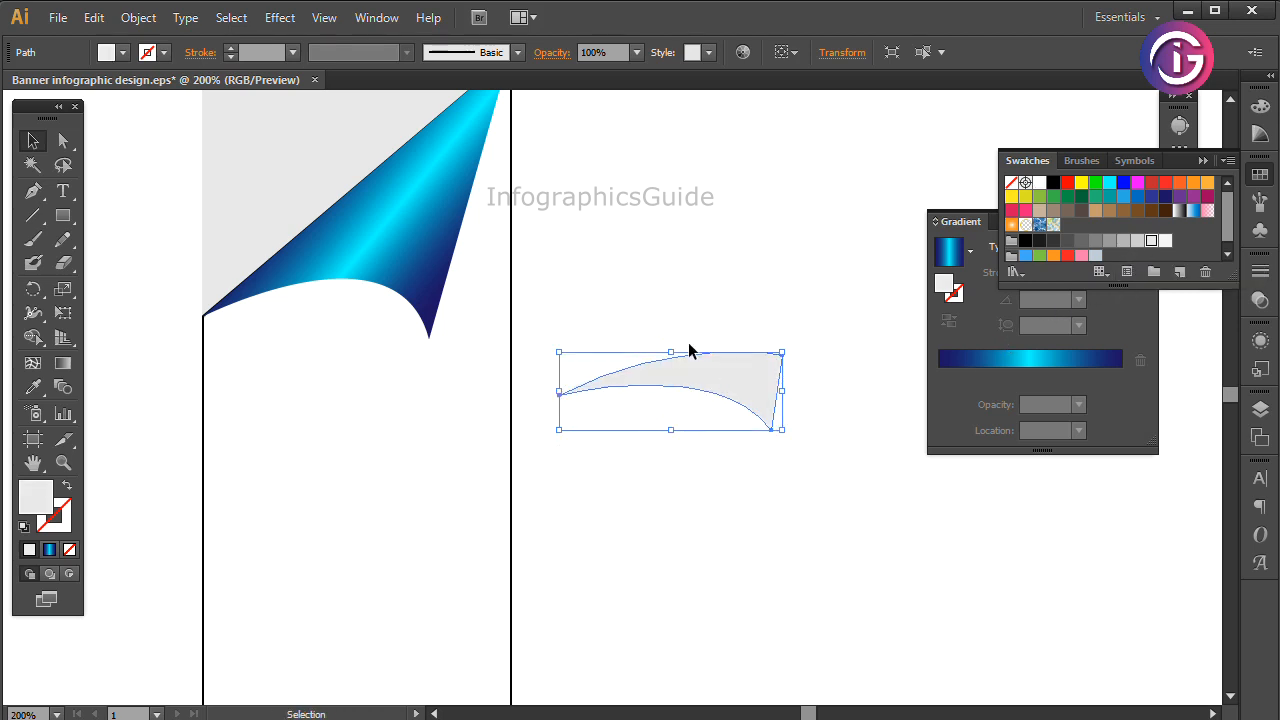
drag(690, 352, 631, 274)
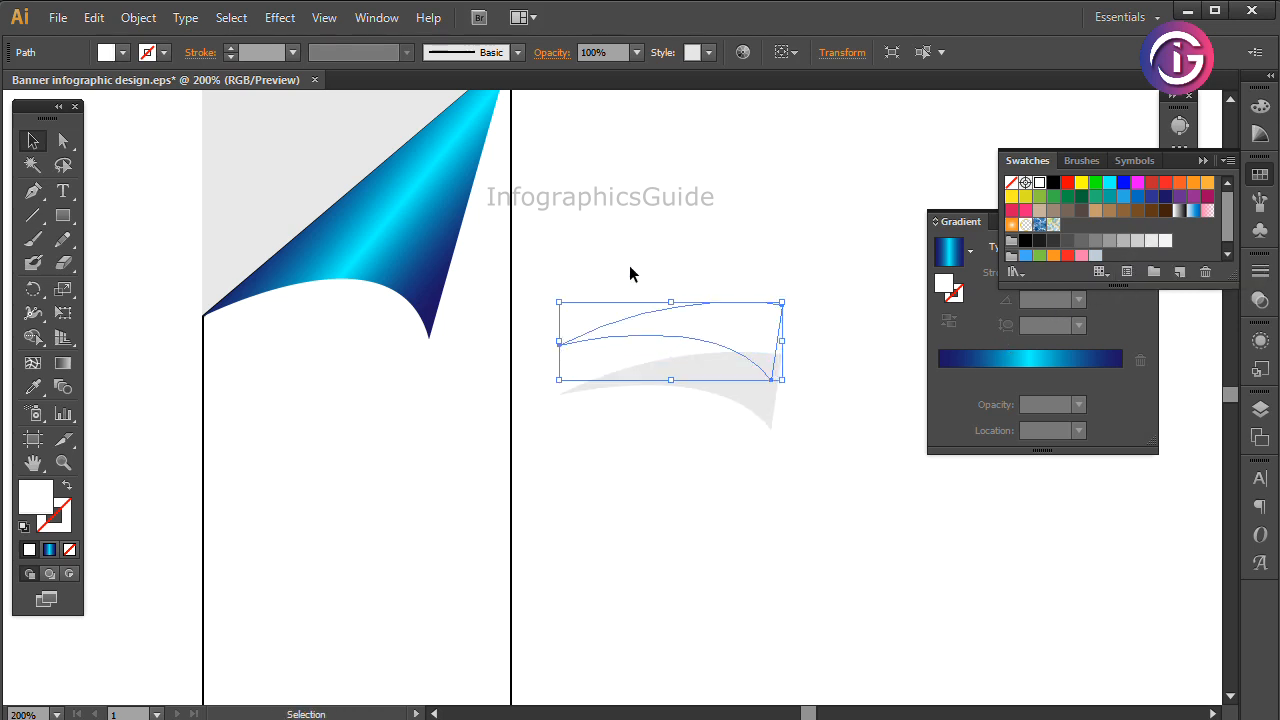
click(708, 383)
click(746, 322)
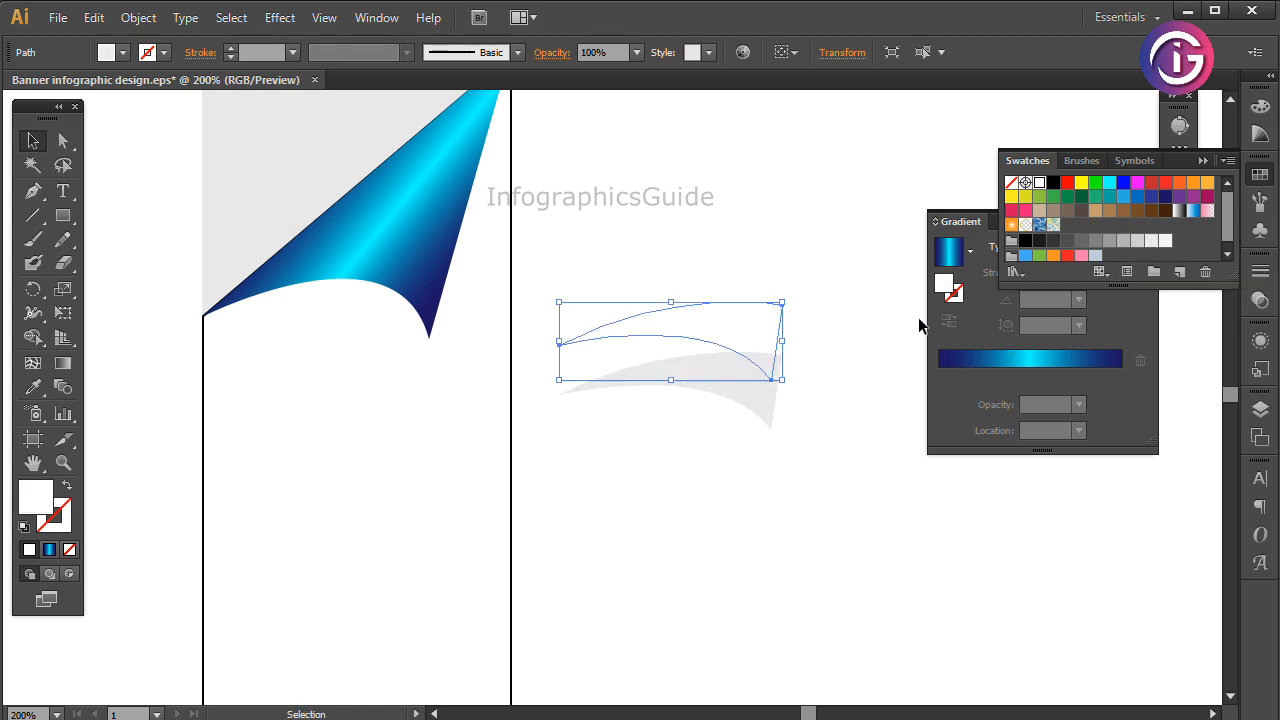
click(1151, 240)
click(726, 414)
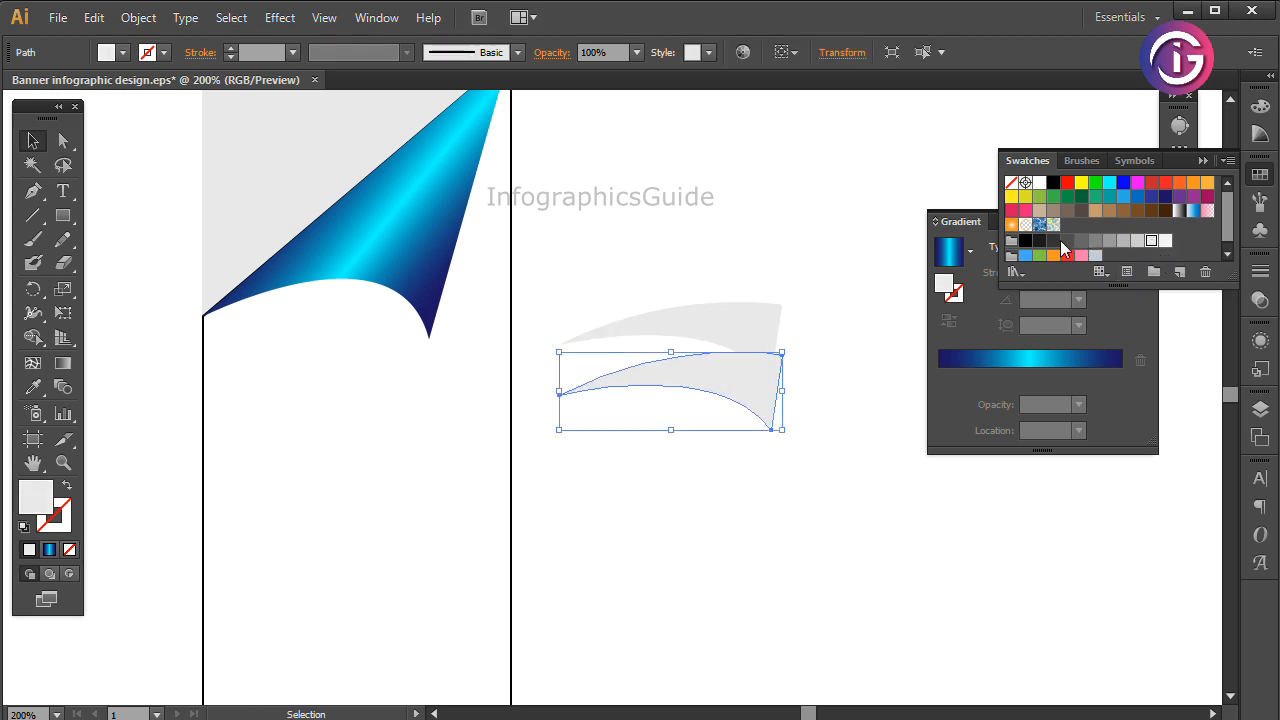
click(1039, 182)
Try to move the white copy up closer to the light gray shape
click(645, 512)
click(710, 379)
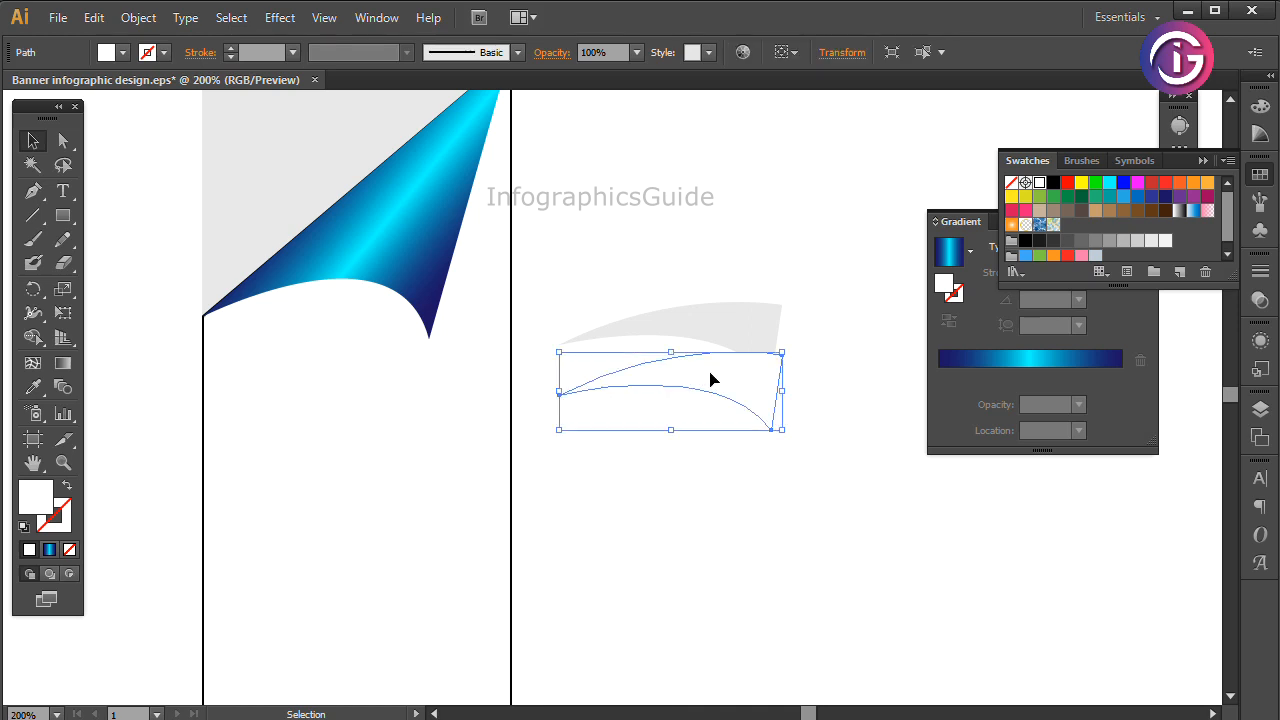
mouse_move(710, 379)
mouse_down()
mouse_move(714, 349)
mouse_move(720, 371)
mouse_up()
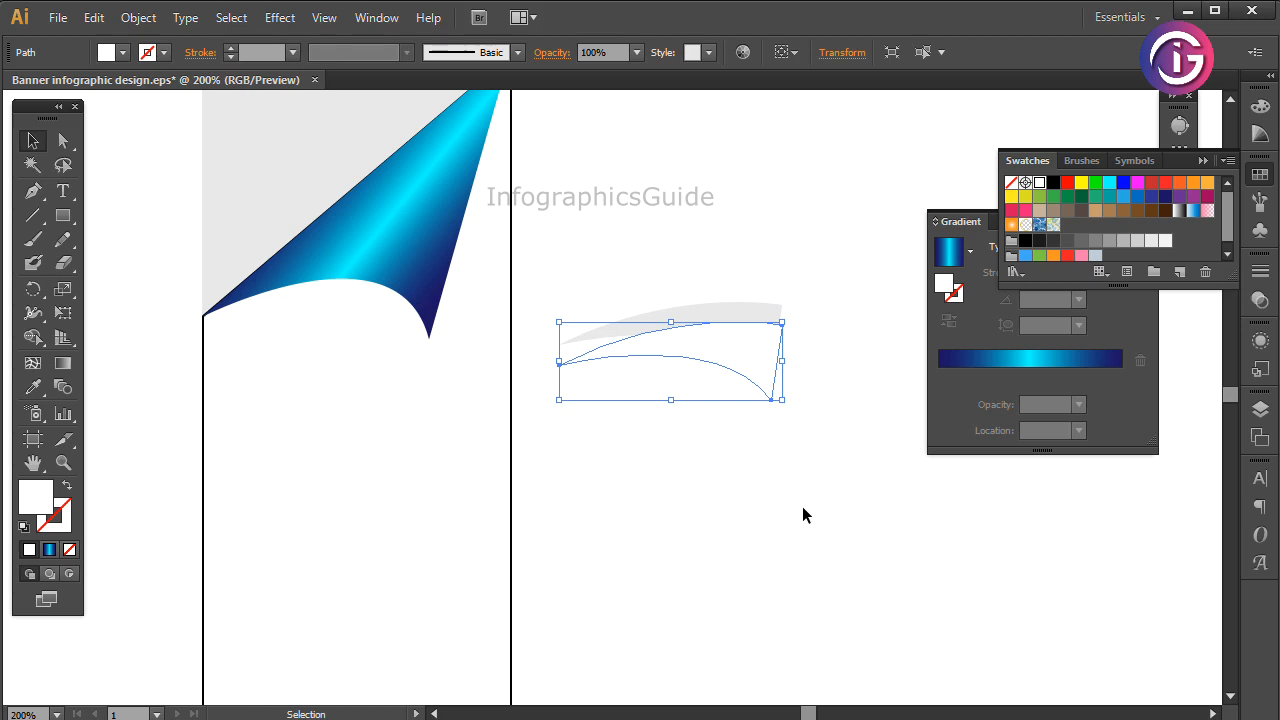
key(ctrl+z)
click(798, 522)
Bring the light gray curved shape to the front of the white copy
right_click(759, 336)
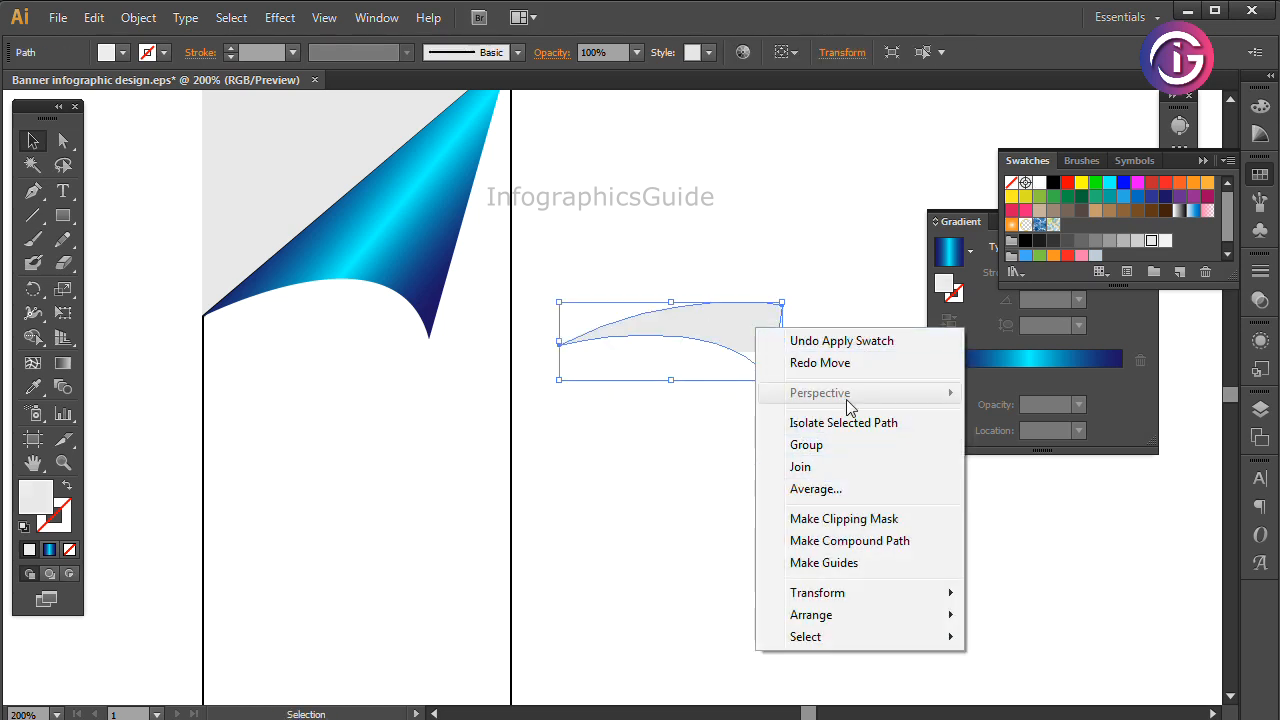
mouse_move(866, 622)
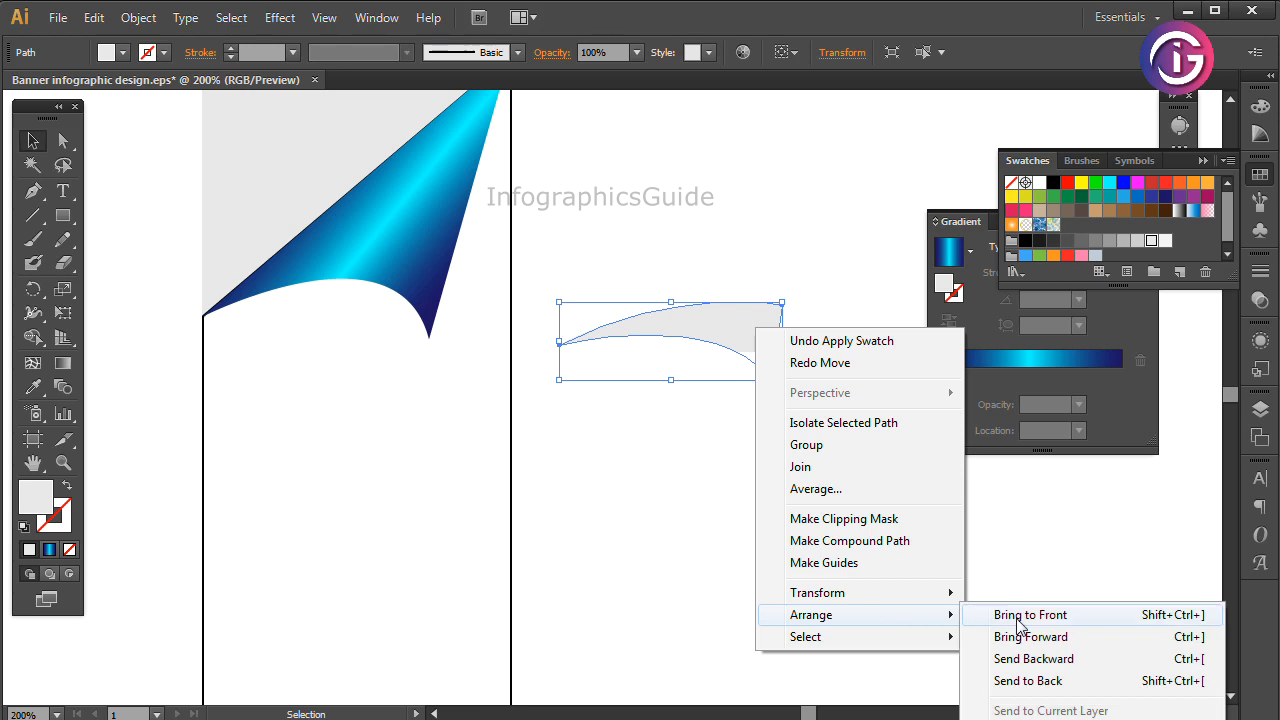
click(1018, 620)
Select both curved shapes and blend them into a soft gray-to-white shadow
click(669, 283)
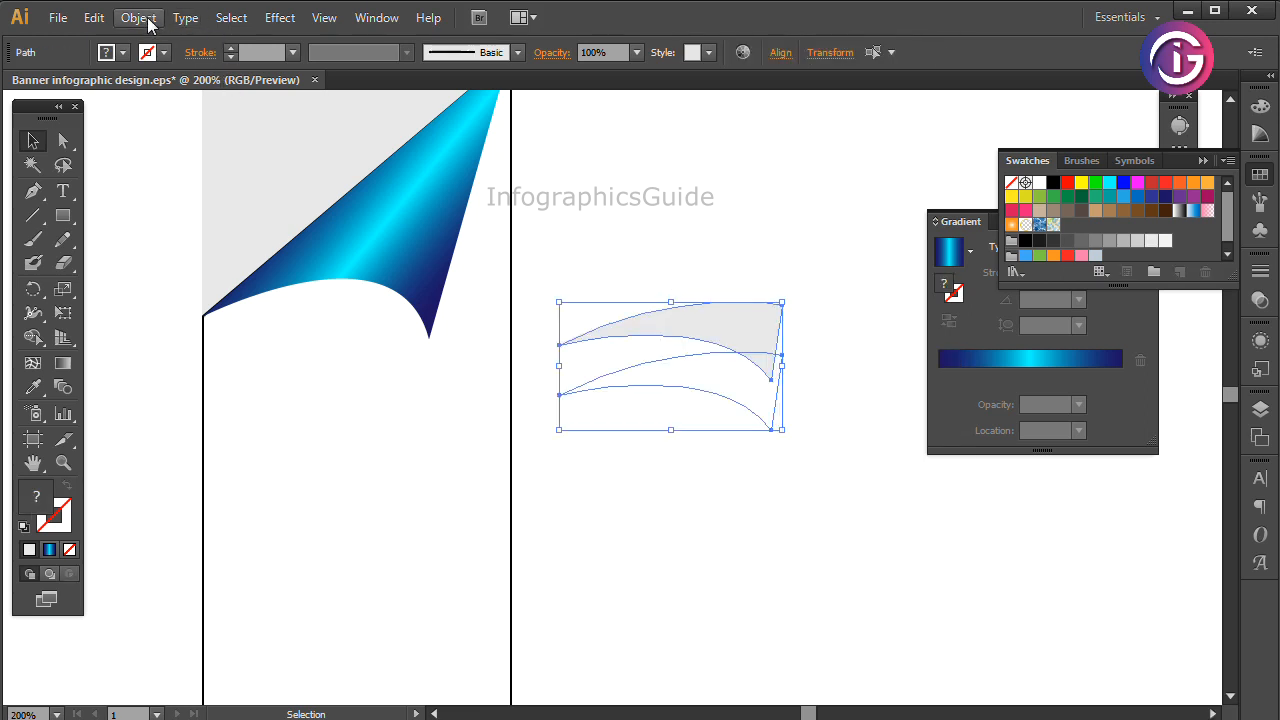
click(146, 20)
mouse_move(199, 474)
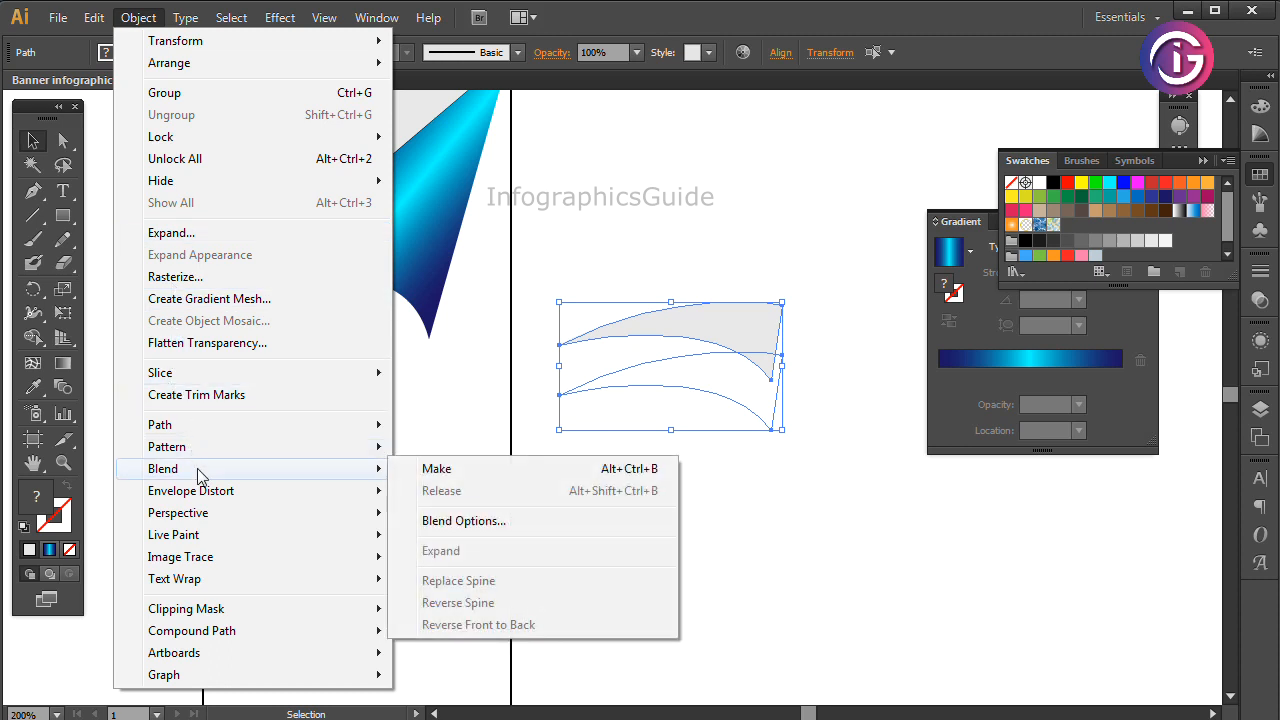
click(430, 470)
click(745, 520)
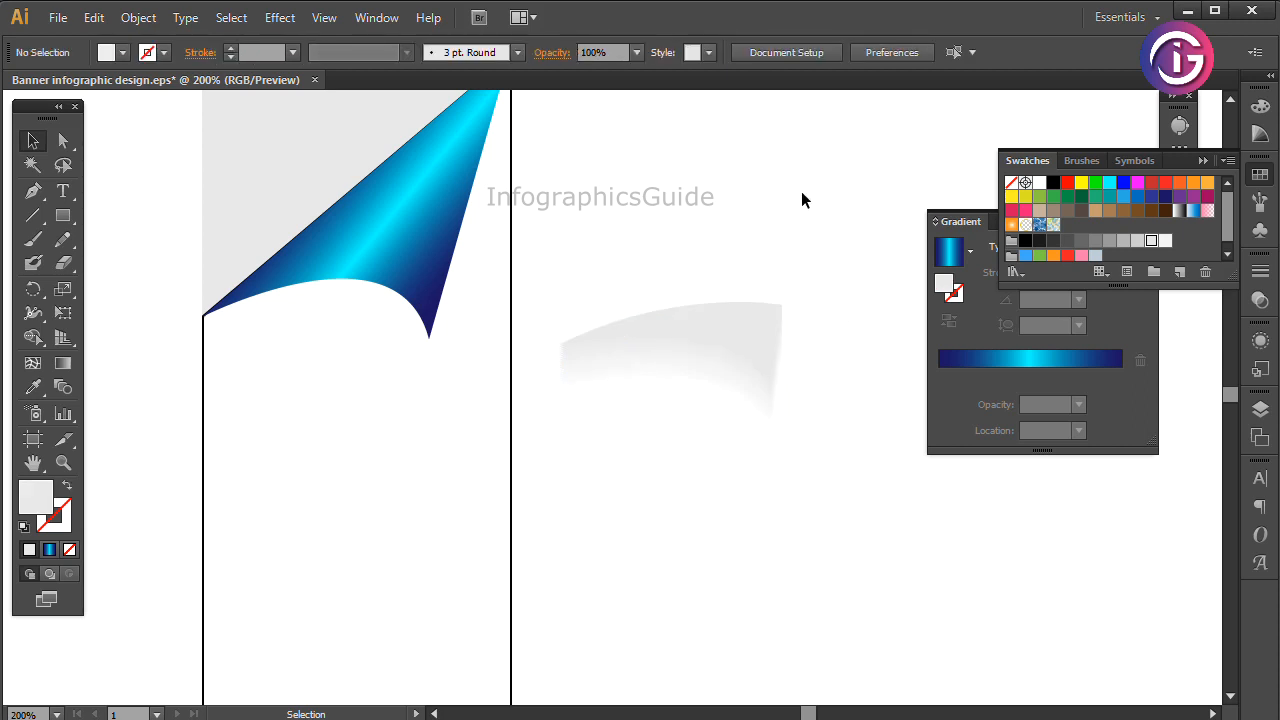
Move the left anchor of the blend's lower white shape onto the upper shape's left anchor so both taper to one point
click(63, 140)
click(563, 397)
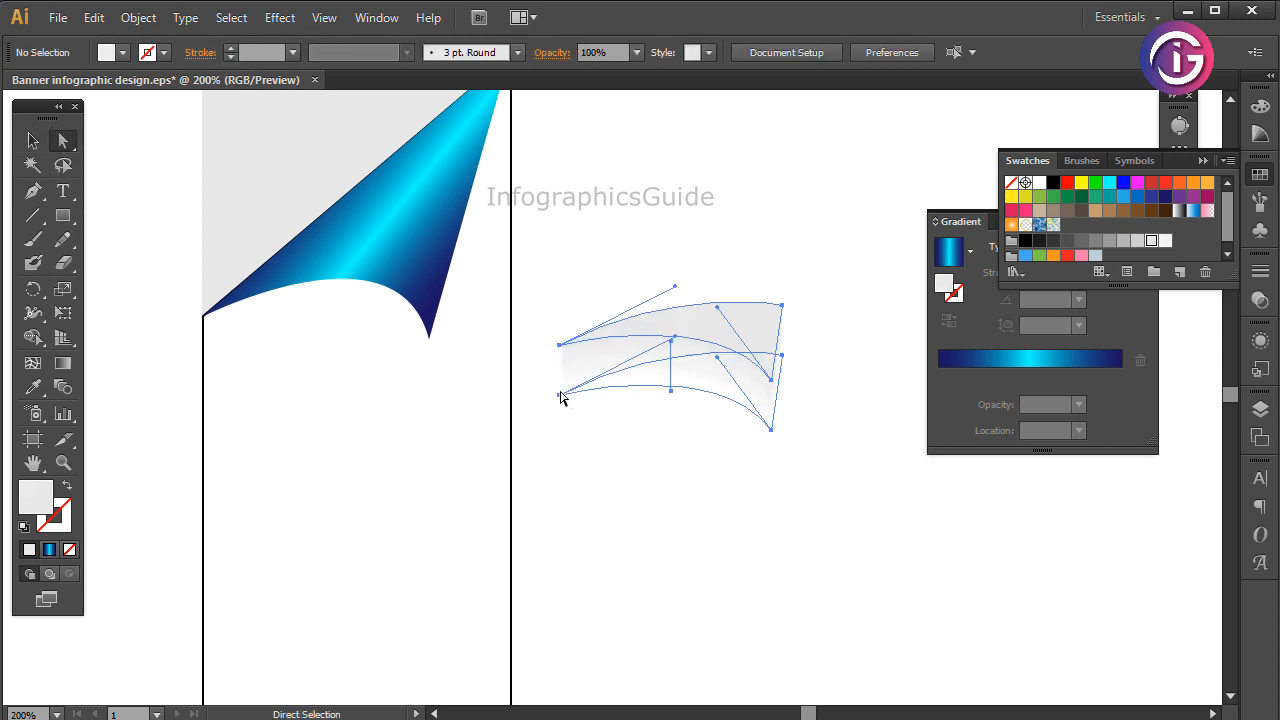
click(579, 442)
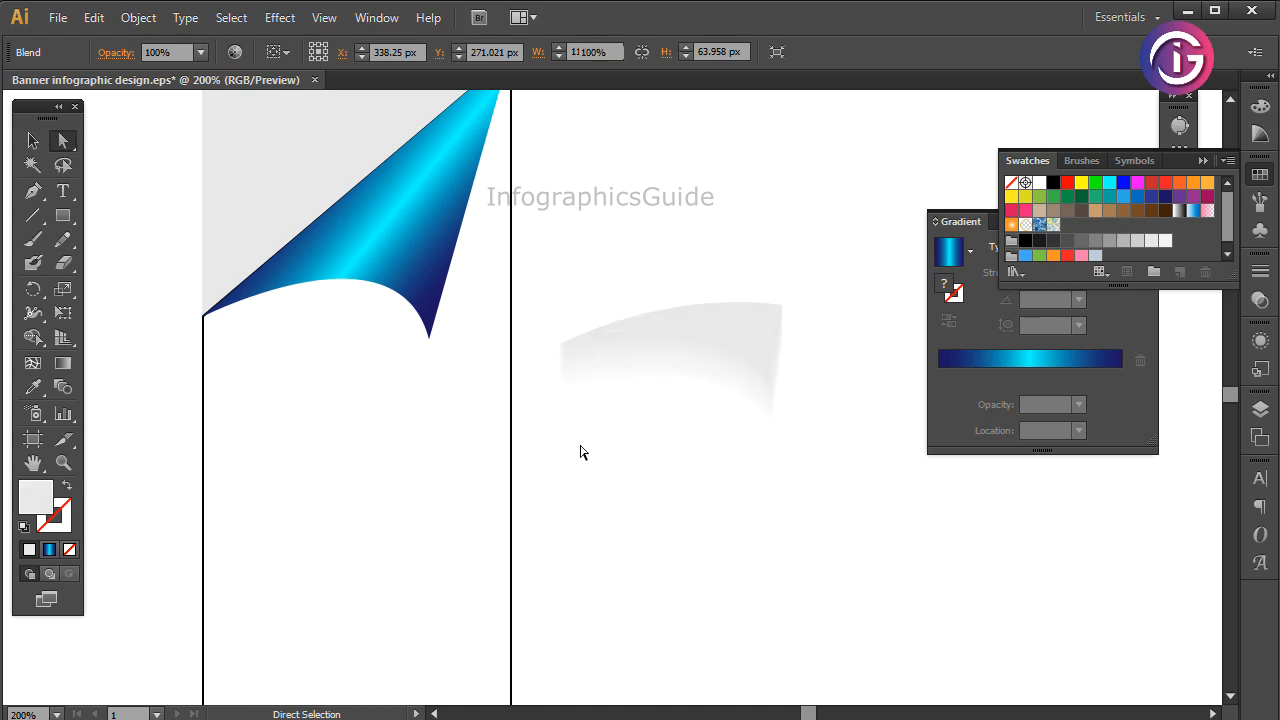
click(559, 396)
drag(559, 397, 559, 344)
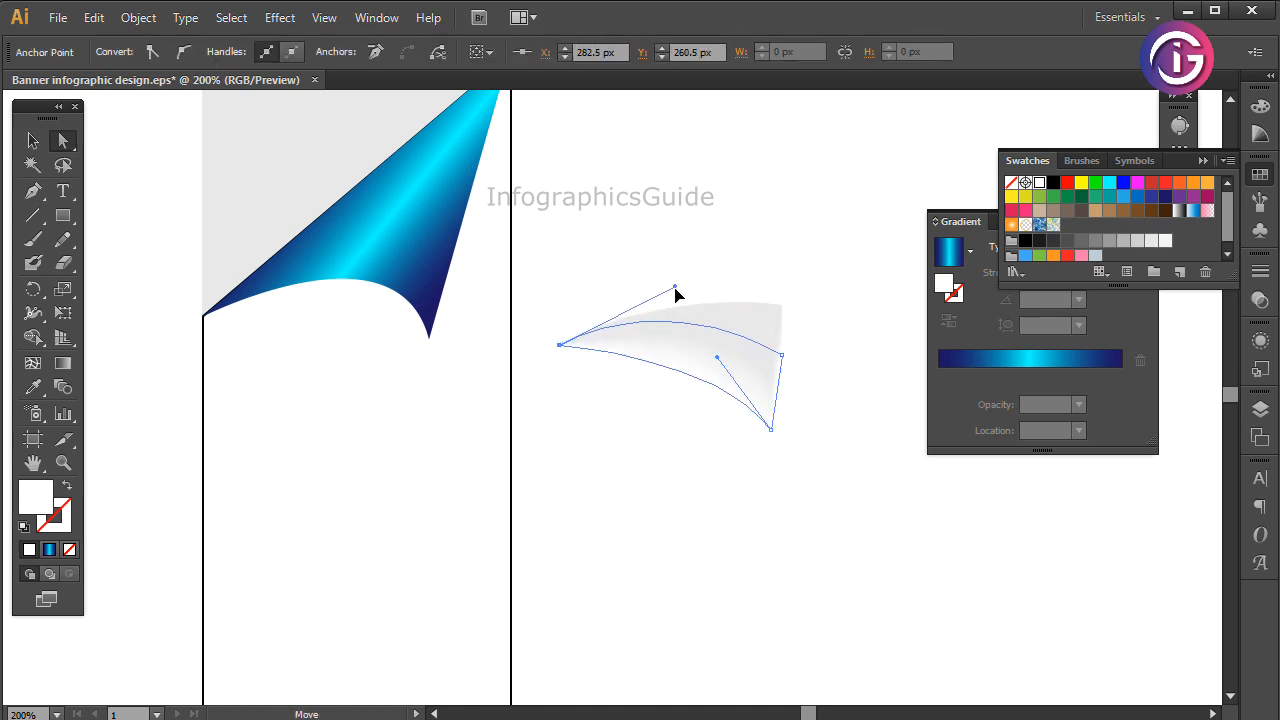
click(828, 394)
Move the shadow blend onto the panel under the curl's curved edge and scale it to fit there
click(33, 140)
drag(736, 343, 412, 336)
click(601, 399)
click(382, 314)
right_click(378, 311)
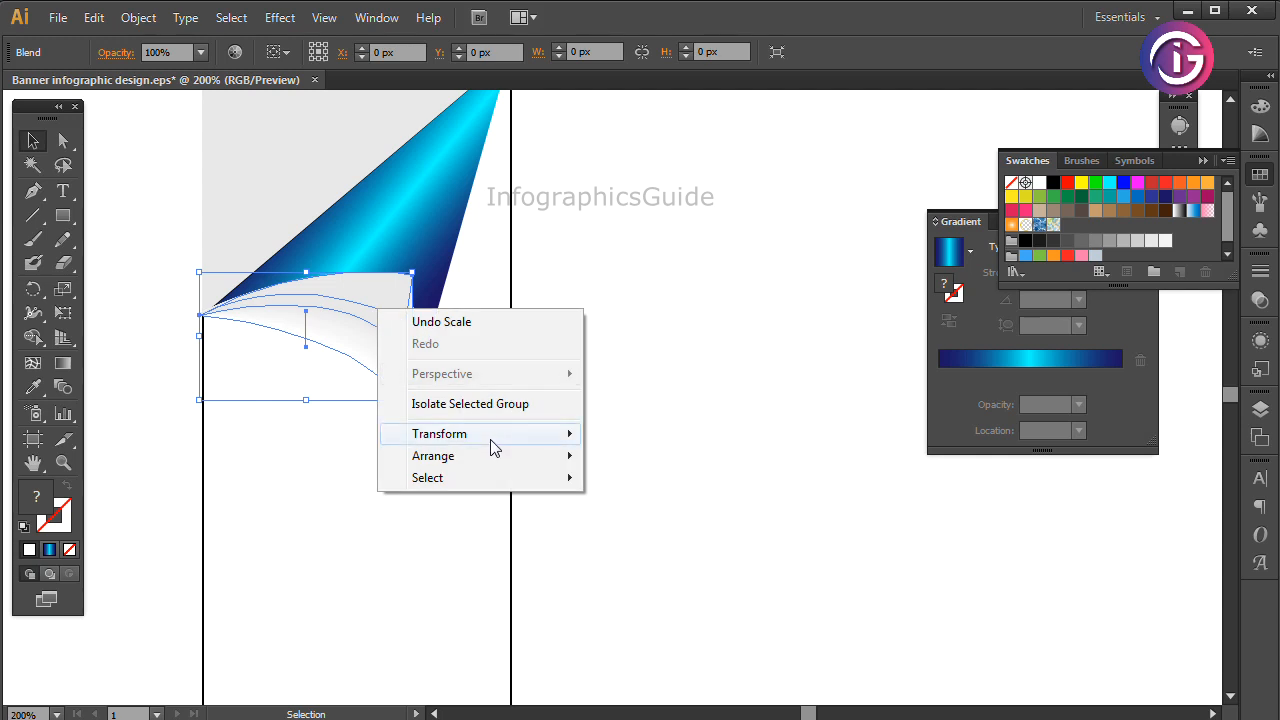
mouse_move(495, 455)
click(675, 522)
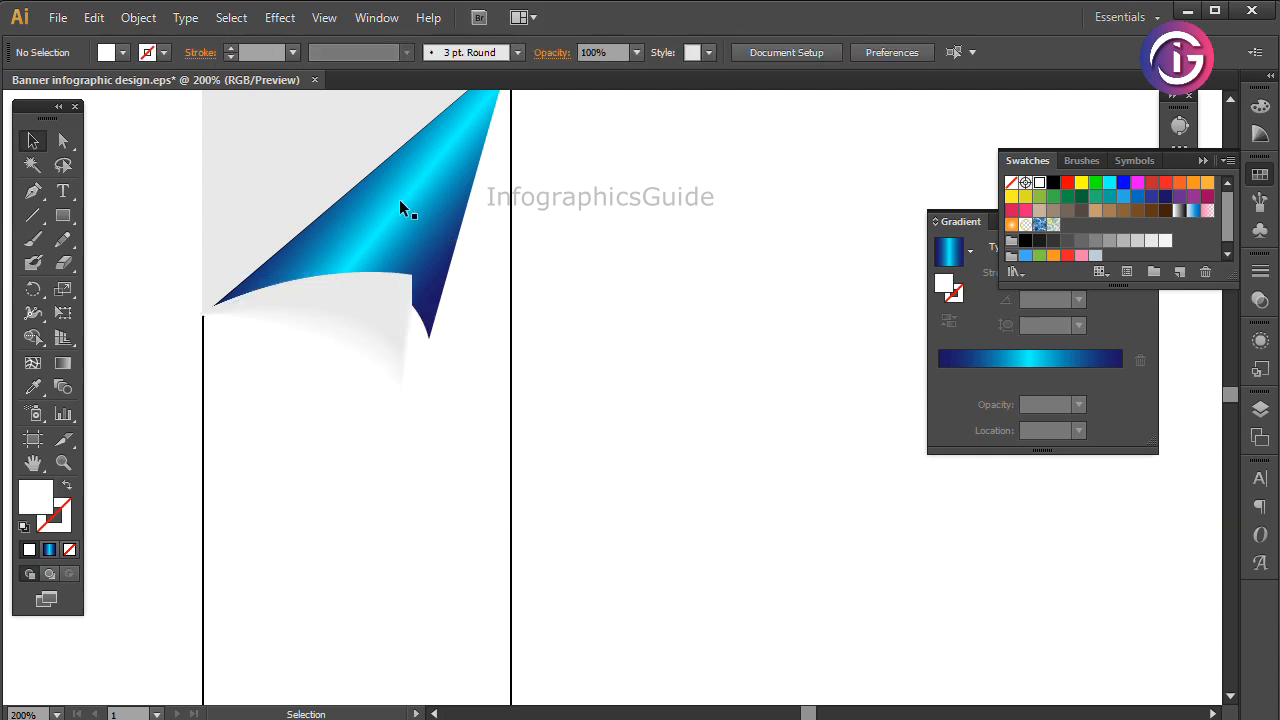
Bring the blue page-curl shape to the front of the shadow blend
click(414, 199)
right_click(414, 199)
mouse_move(553, 492)
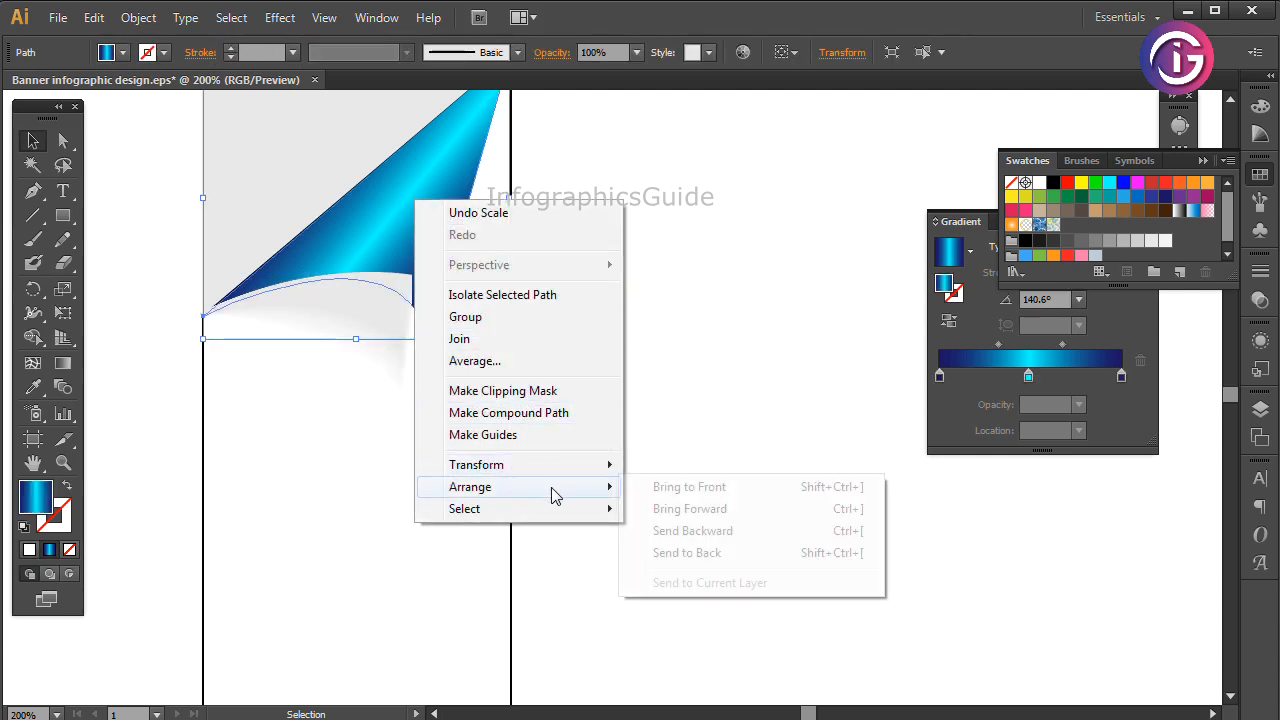
click(677, 487)
click(706, 288)
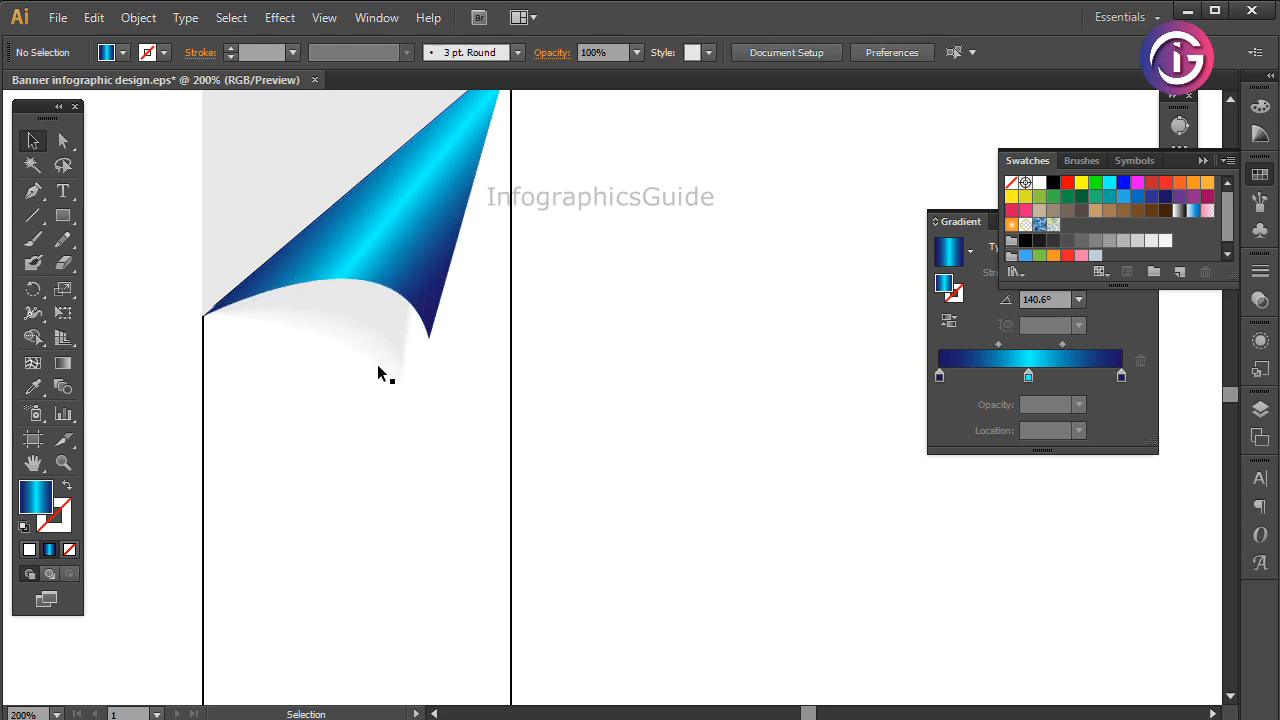
Reduce the shadow blend's height and adjust its corner so it sits close beneath the curl's curved edge
click(380, 362)
drag(312, 398, 309, 377)
drag(420, 383, 429, 366)
click(637, 409)
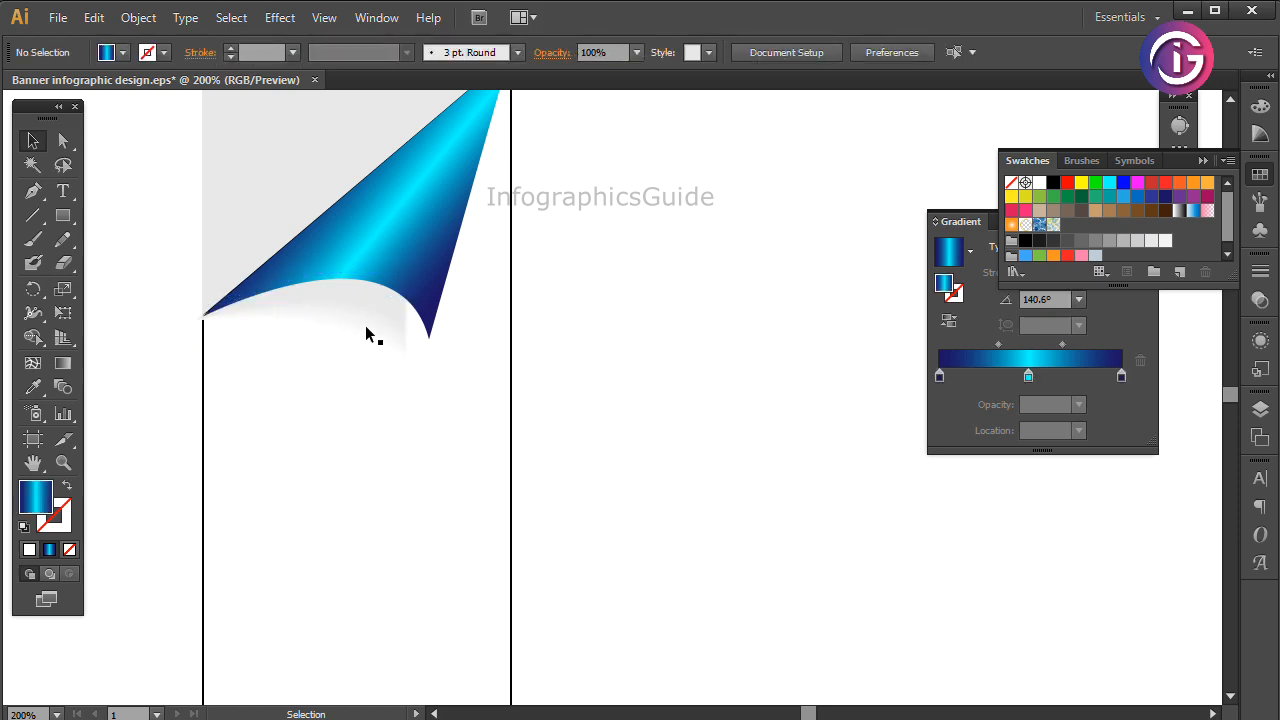
click(371, 330)
click(796, 479)
Zoom out to 100% and bring the whole banner panel into view
key(ctrl+alt+space)
ctrl+alt+click(641, 407)
drag(623, 490, 620, 370)
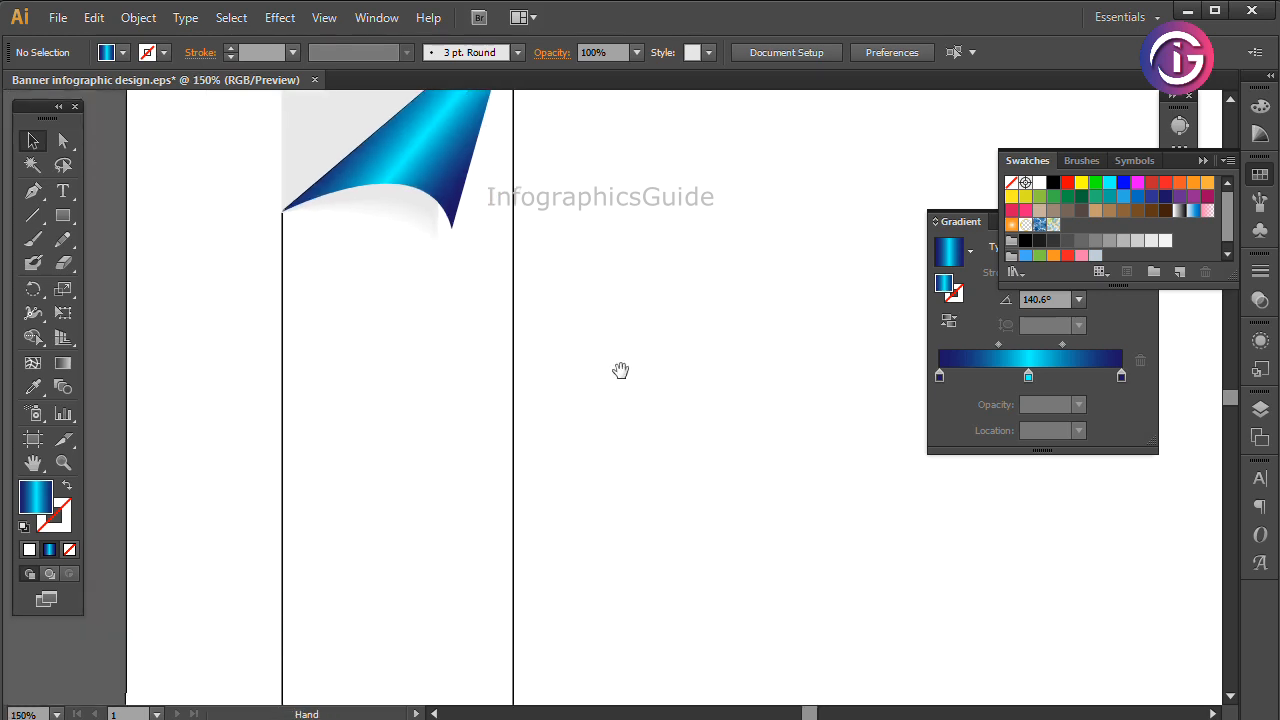
ctrl+alt+click(619, 373)
drag(610, 478, 569, 466)
drag(617, 514, 596, 502)
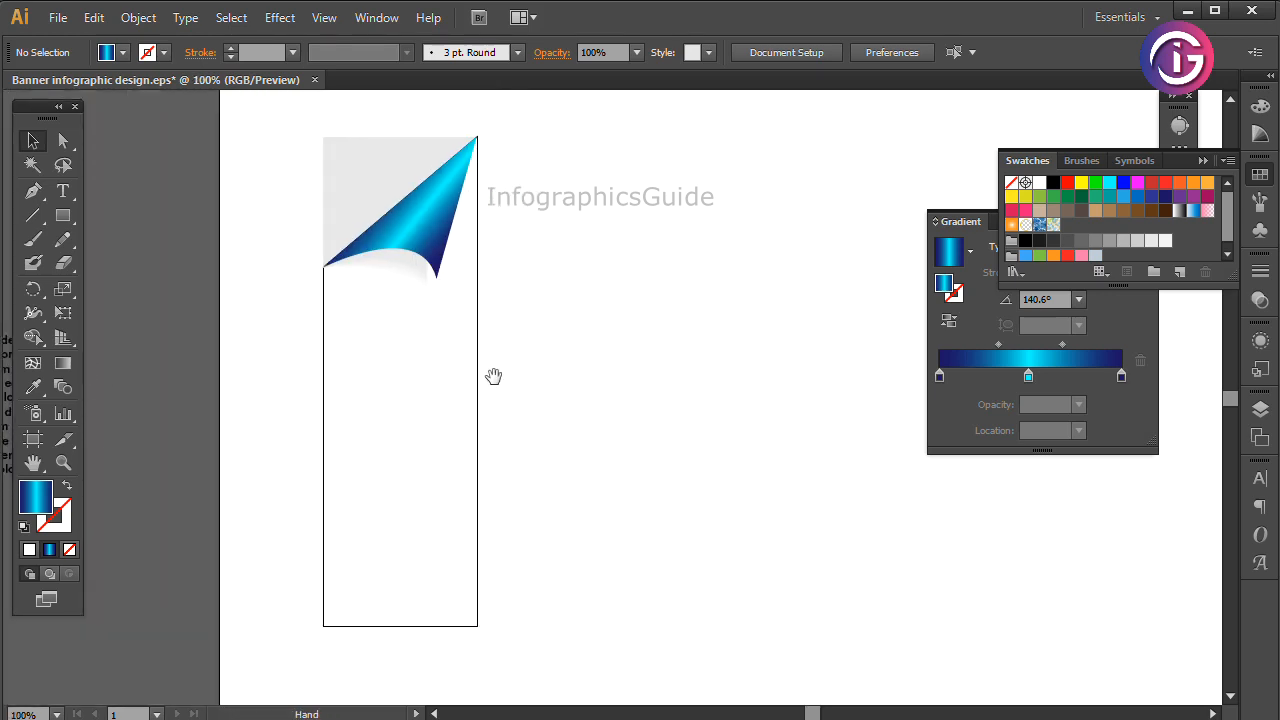
Draw a circle near the lower end of the banner panel and fill it with solid dark navy blue
drag(63, 215, 128, 265)
drag(376, 542, 446, 600)
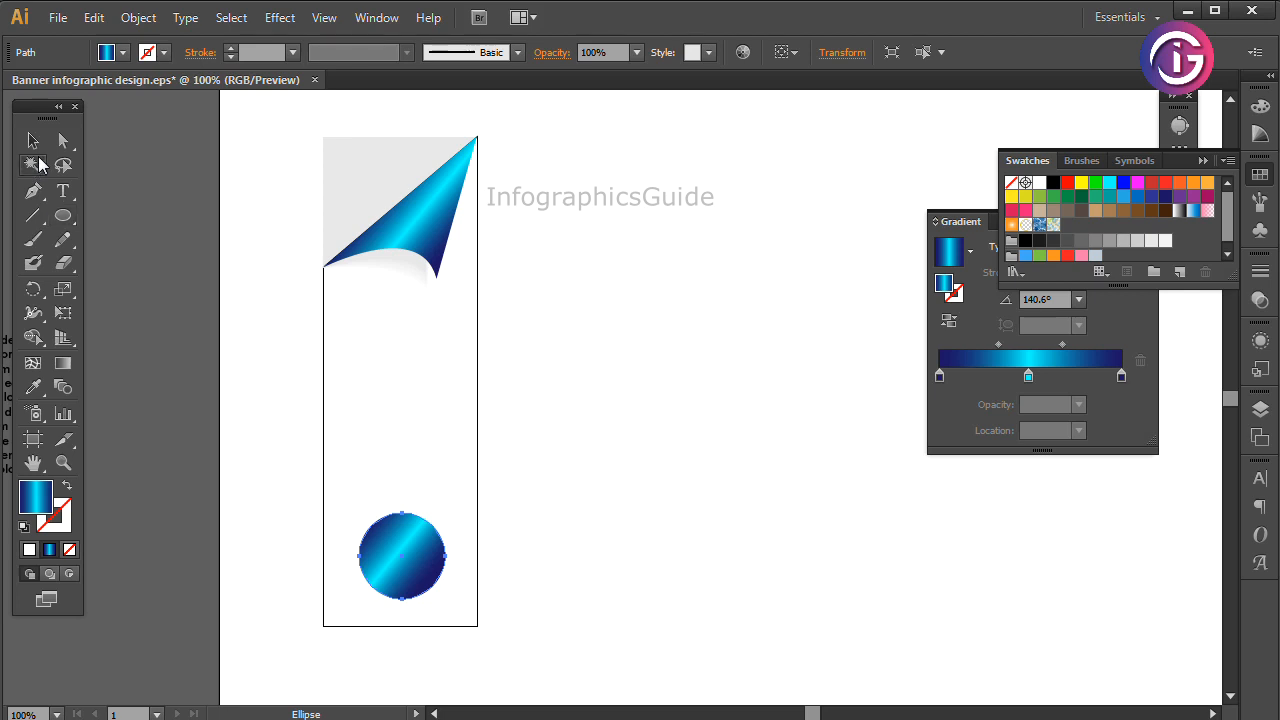
click(33, 140)
drag(420, 557, 414, 560)
click(1165, 196)
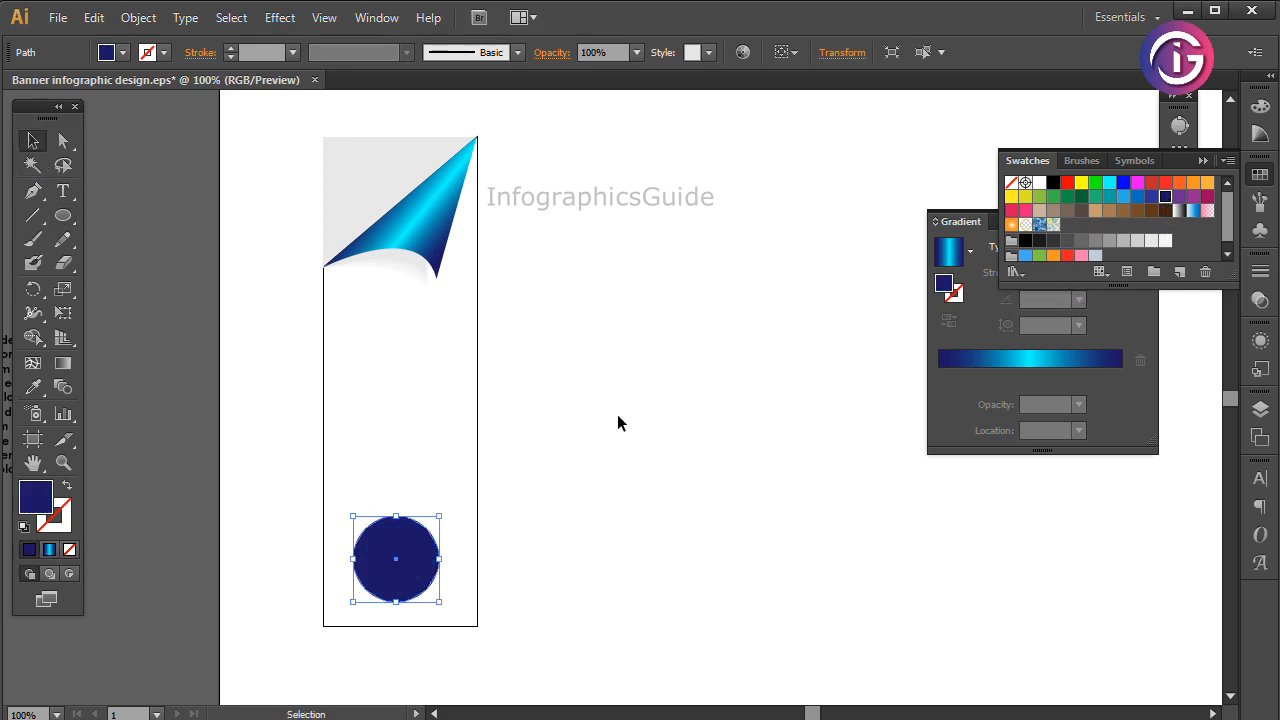
click(490, 520)
Apply an Inner Glow to the navy circle with Multiply mode, 75% opacity, 8 px blur and the Edge option
click(400, 571)
click(277, 26)
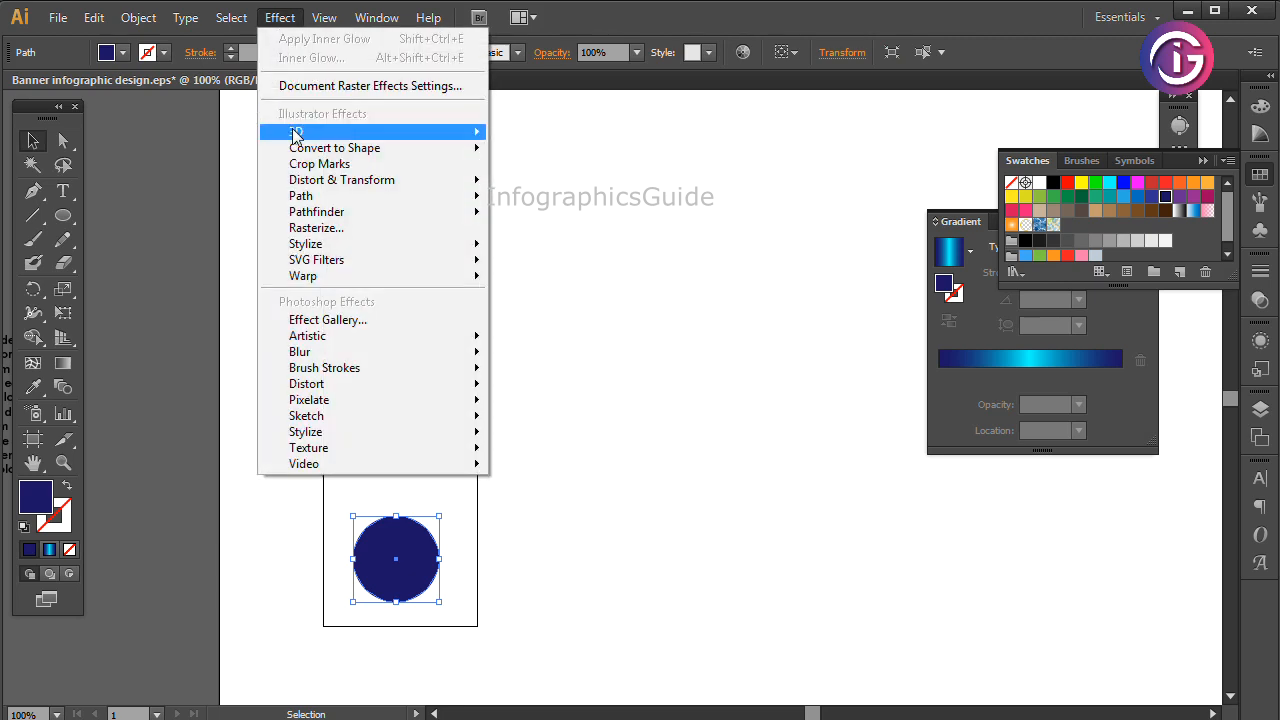
mouse_move(294, 134)
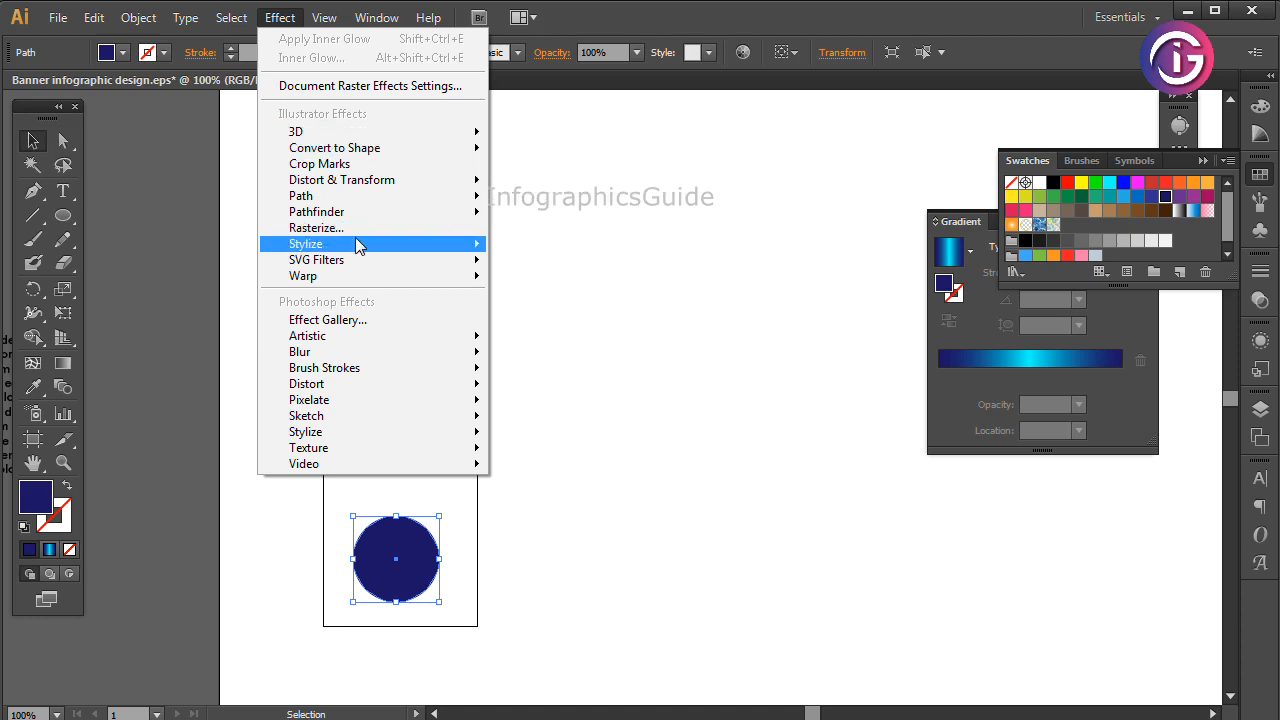
mouse_move(360, 245)
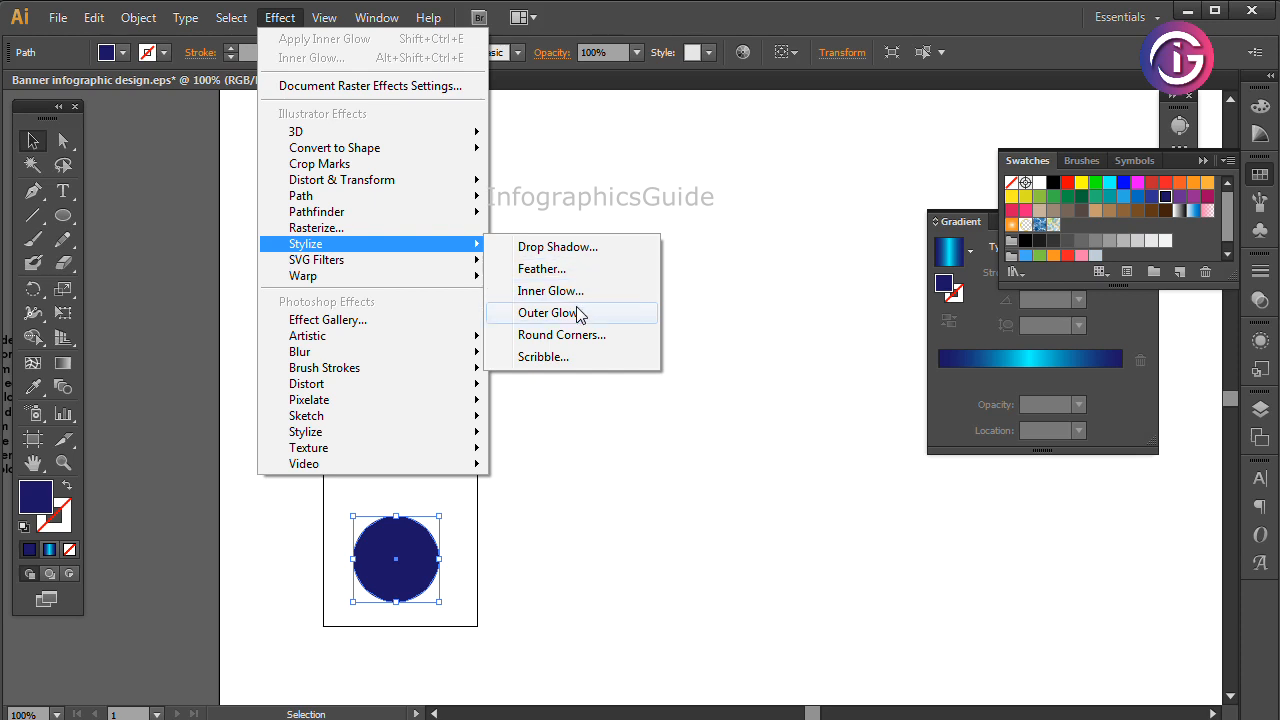
click(580, 292)
click(798, 387)
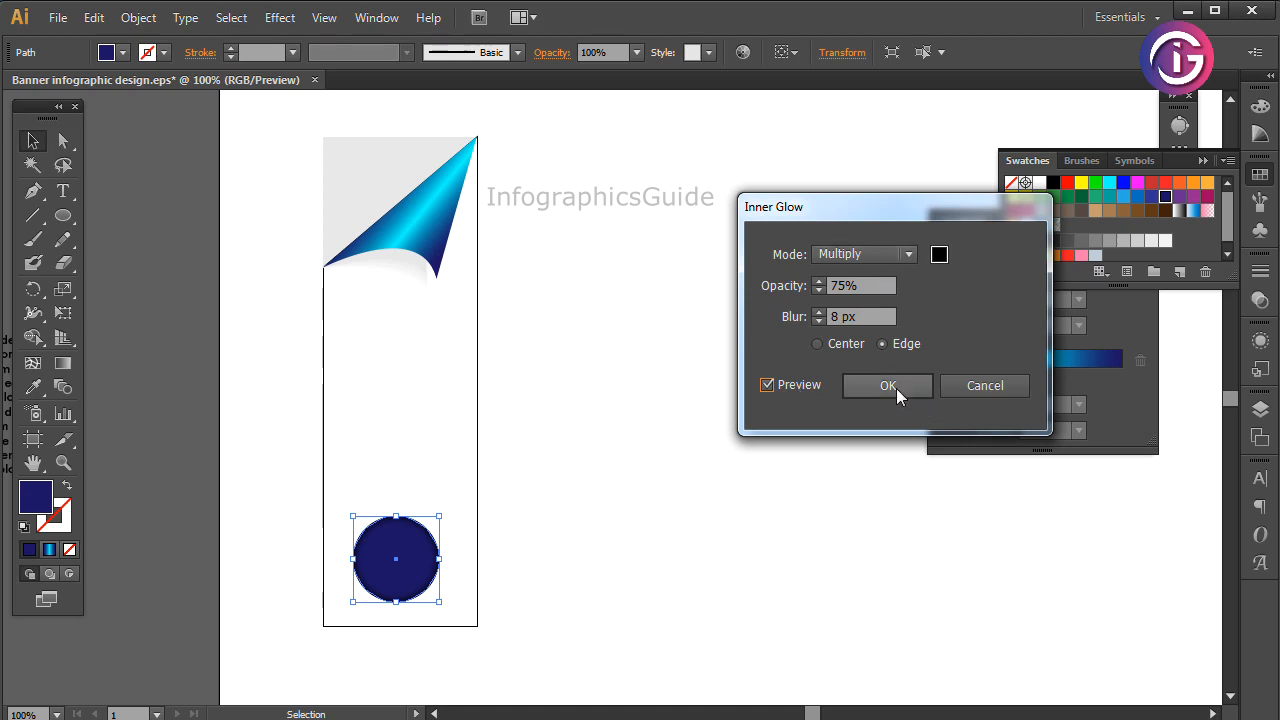
click(837, 344)
click(890, 346)
click(872, 389)
click(728, 522)
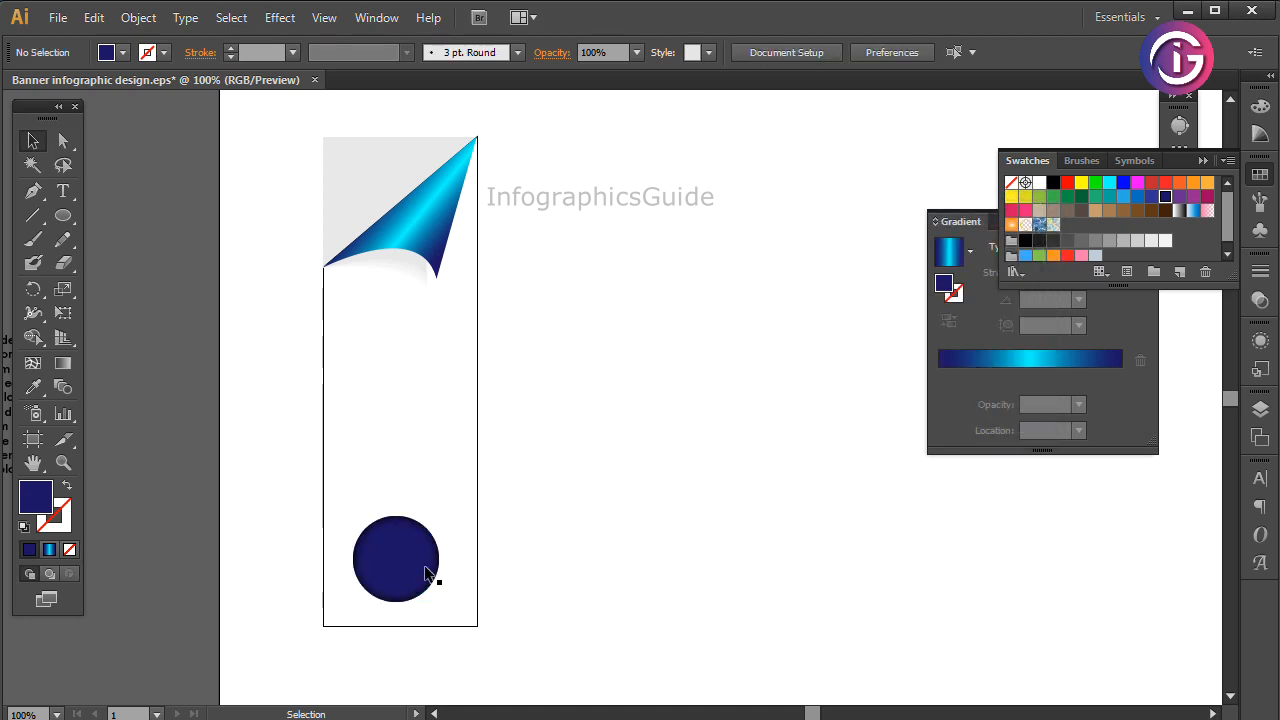
Unlock all objects and centre the navy circle horizontally on the banner panel
click(431, 580)
drag(502, 458, 578, 506)
click(138, 17)
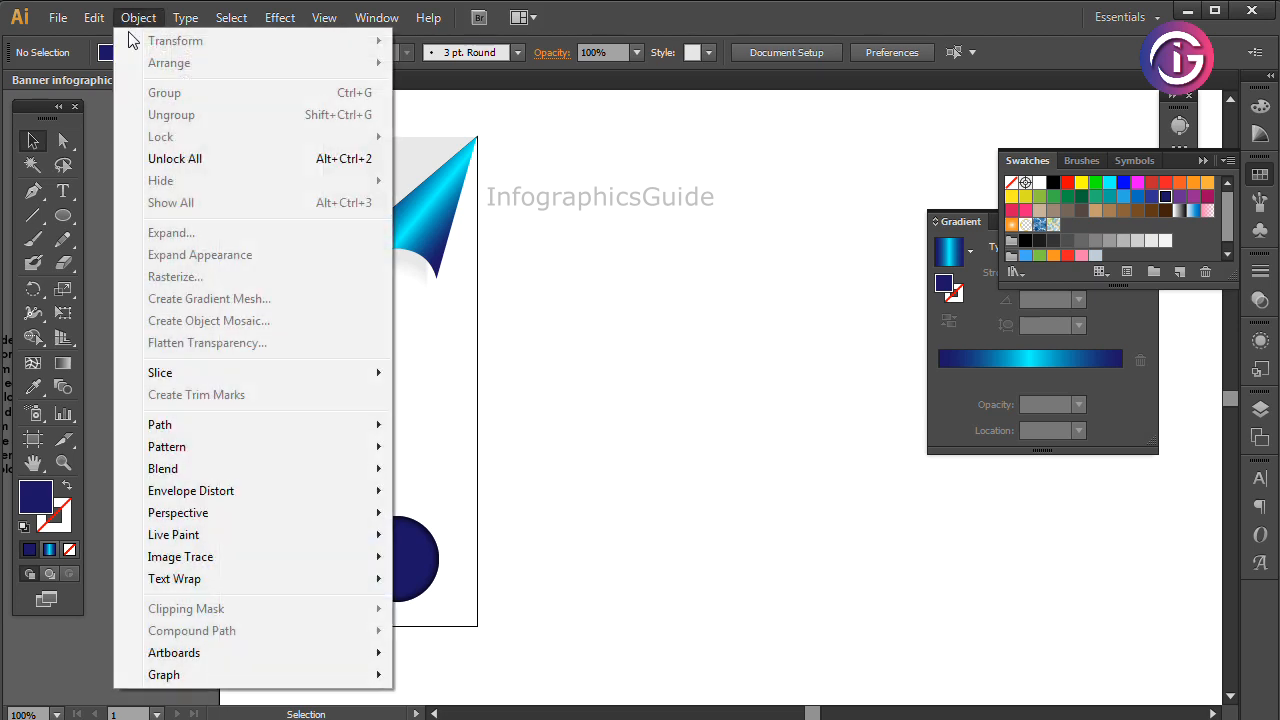
click(165, 156)
drag(566, 486, 364, 582)
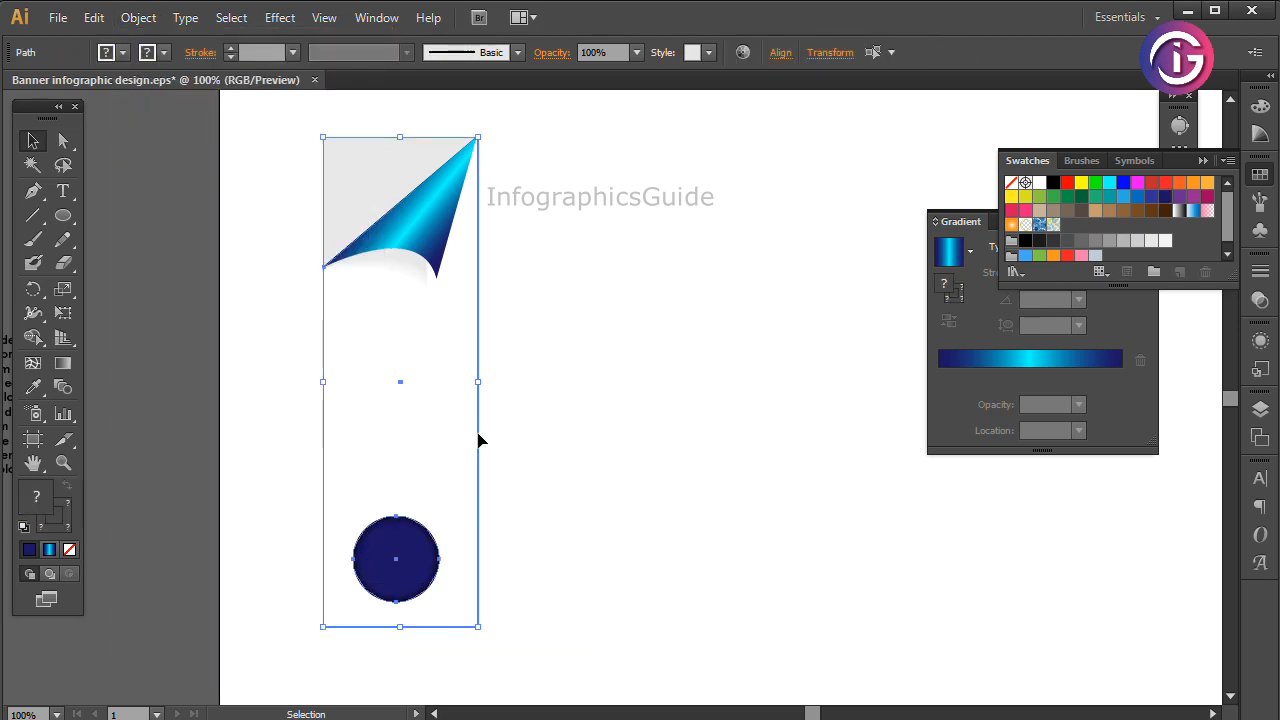
click(781, 53)
click(615, 105)
click(722, 424)
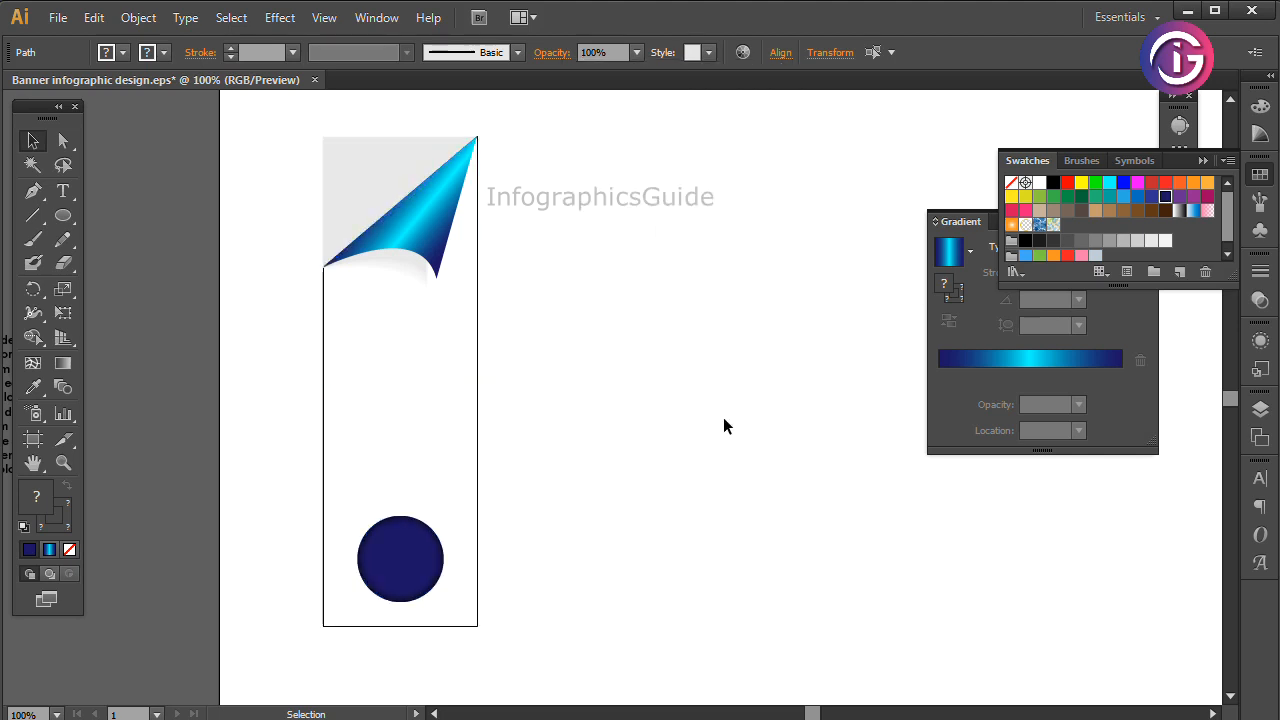
Move the white light bulb icon from the pasteboard onto the navy circle and bring it to the front
key(space)
drag(442, 481, 613, 449)
drag(353, 449, 623, 451)
drag(120, 340, 845, 552)
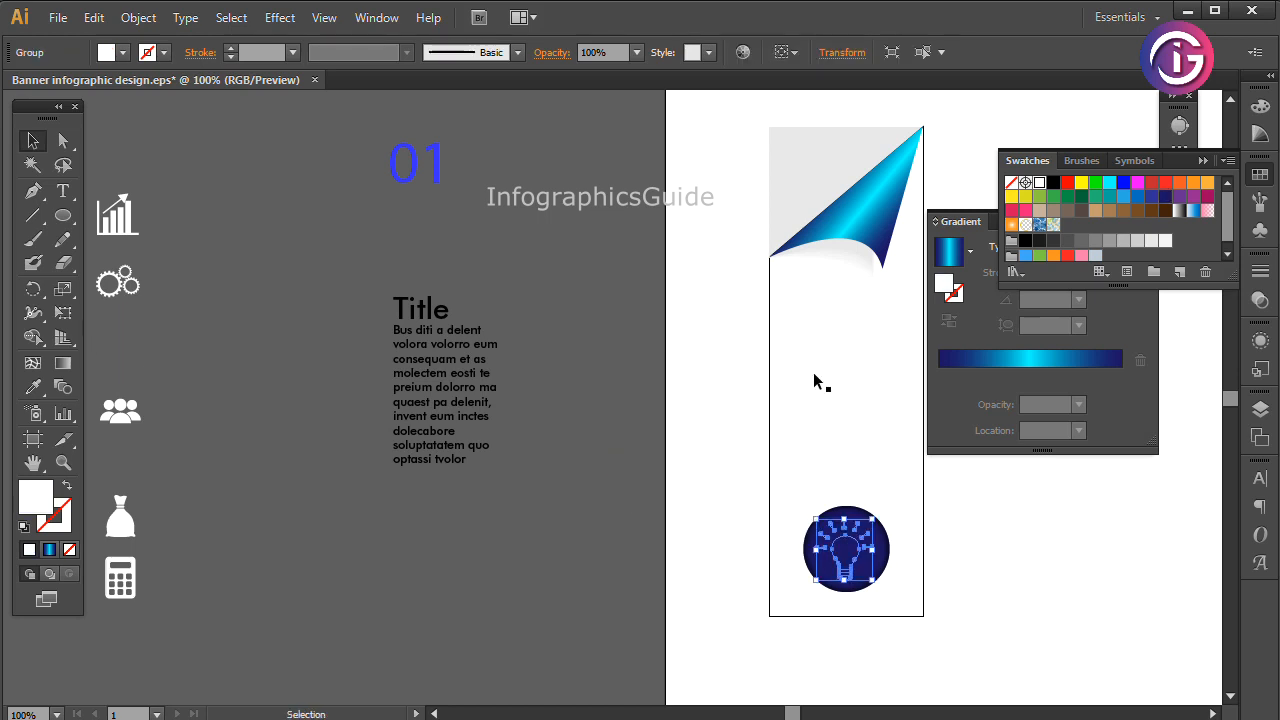
click(140, 18)
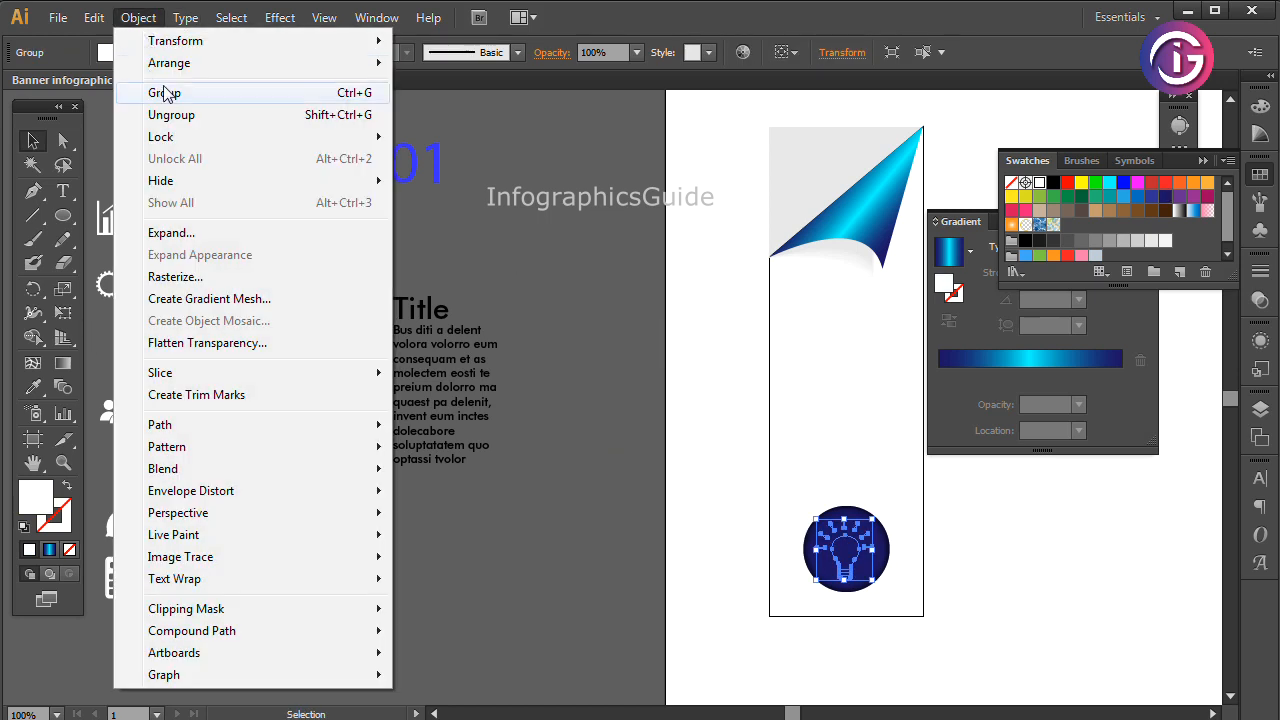
mouse_move(186, 66)
click(451, 63)
click(673, 336)
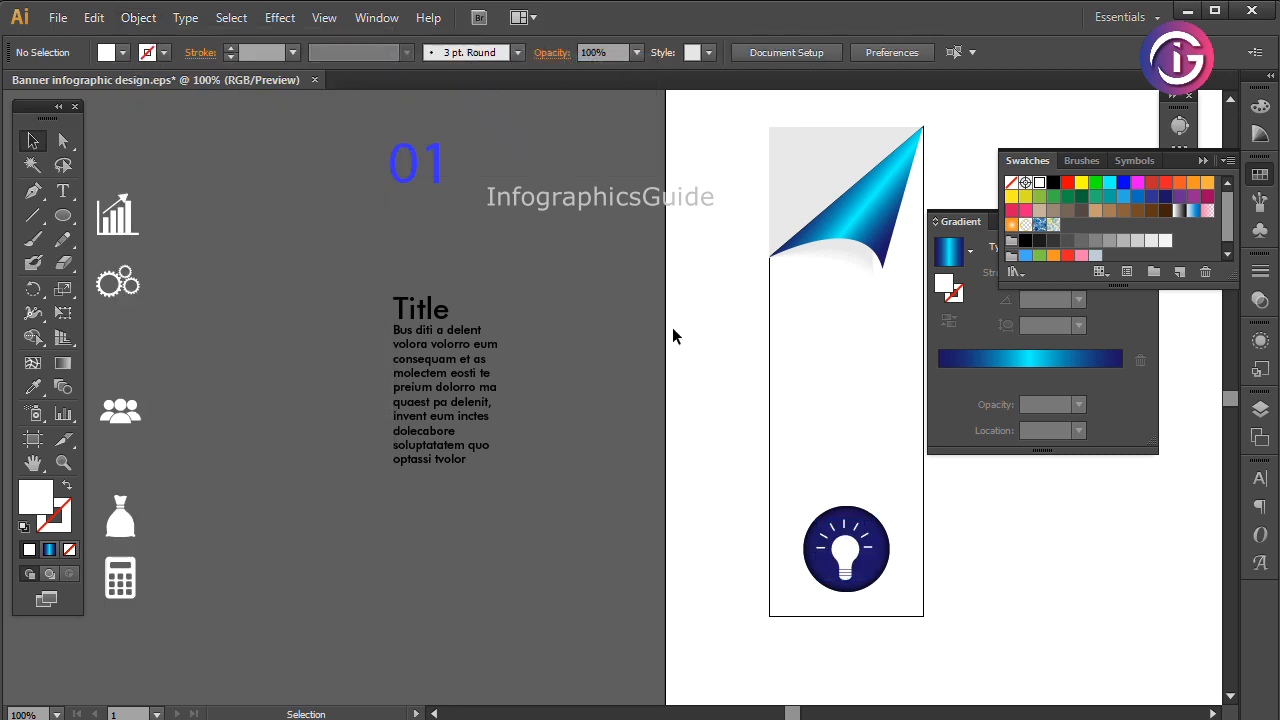
Place the Title and paragraph text block on the panel between the curl and the circle, and bring it to the front
drag(543, 368, 345, 366)
drag(259, 364, 628, 341)
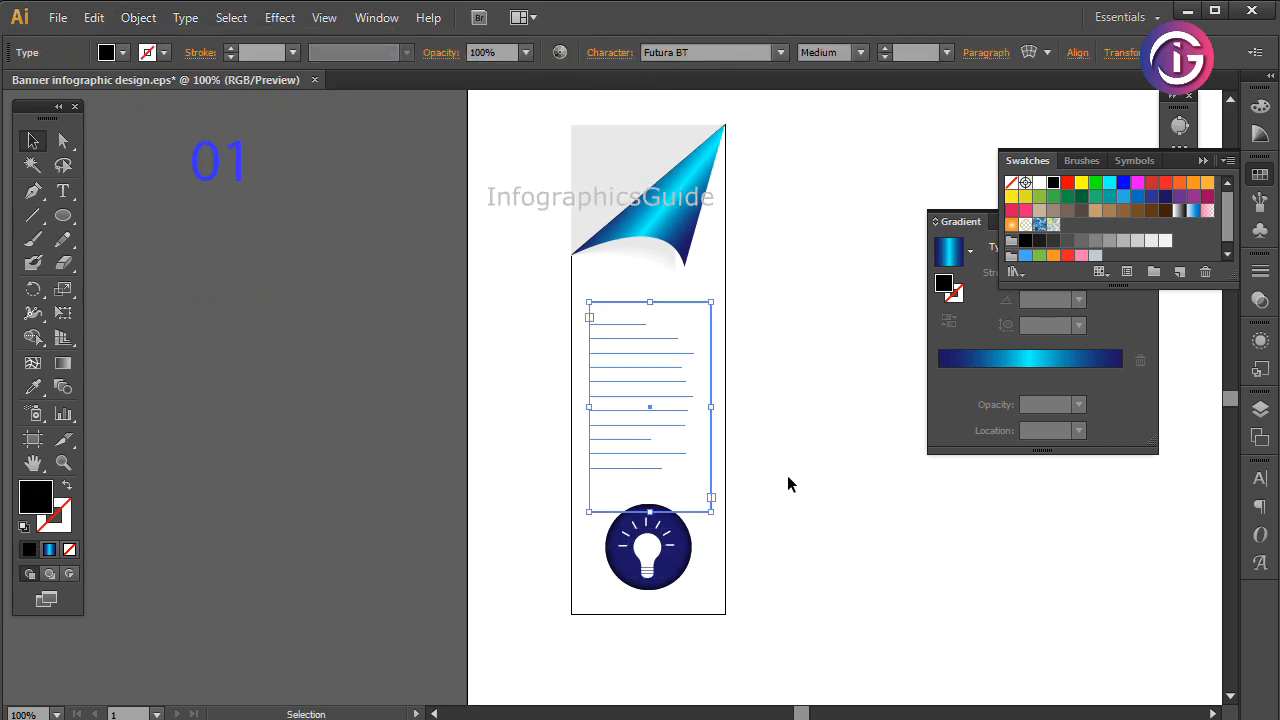
click(138, 17)
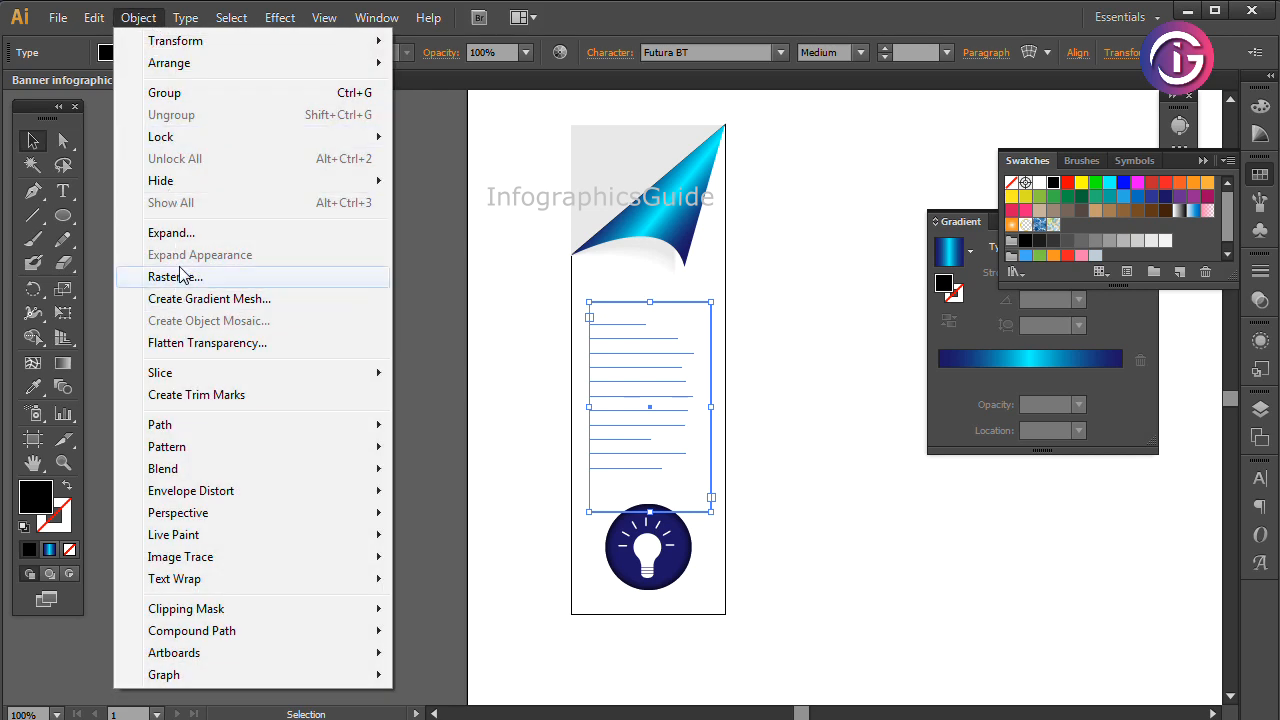
mouse_move(223, 77)
click(484, 66)
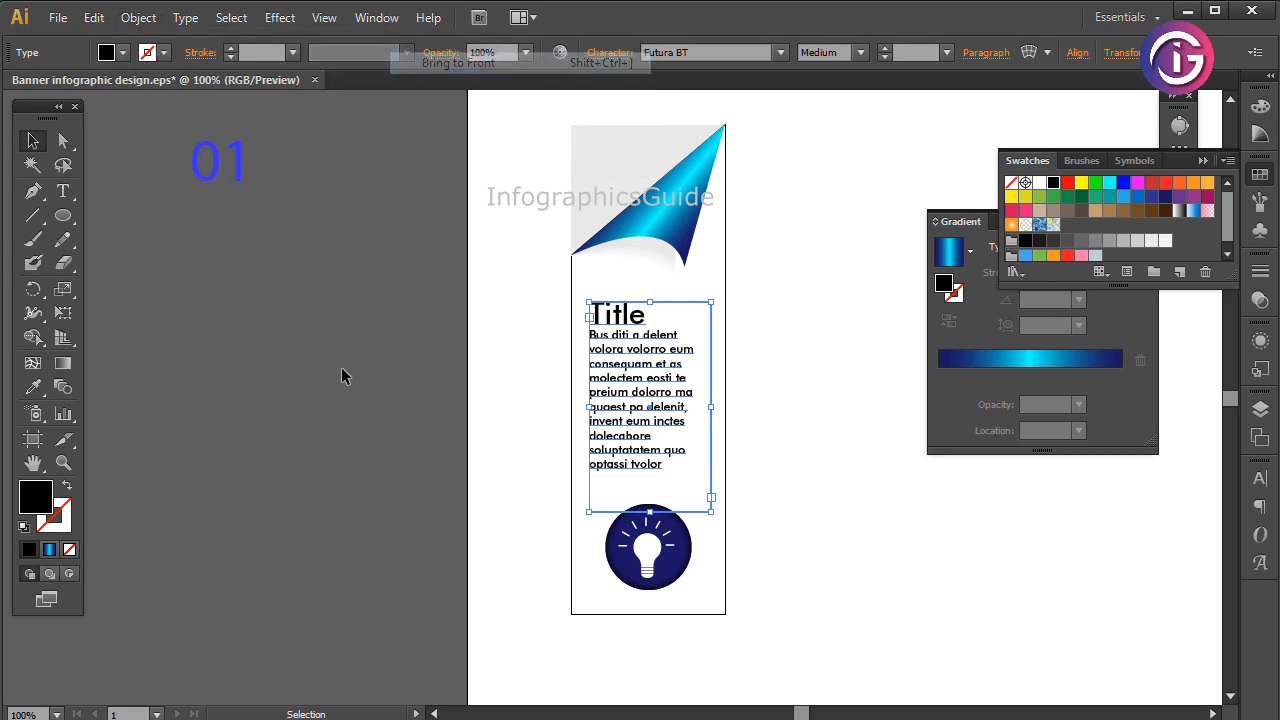
click(367, 492)
Place the "01" number on the grey corner above the curl, recolour it dark navy and raise it above the corner
key(space)
drag(821, 485, 736, 484)
drag(140, 205, 537, 213)
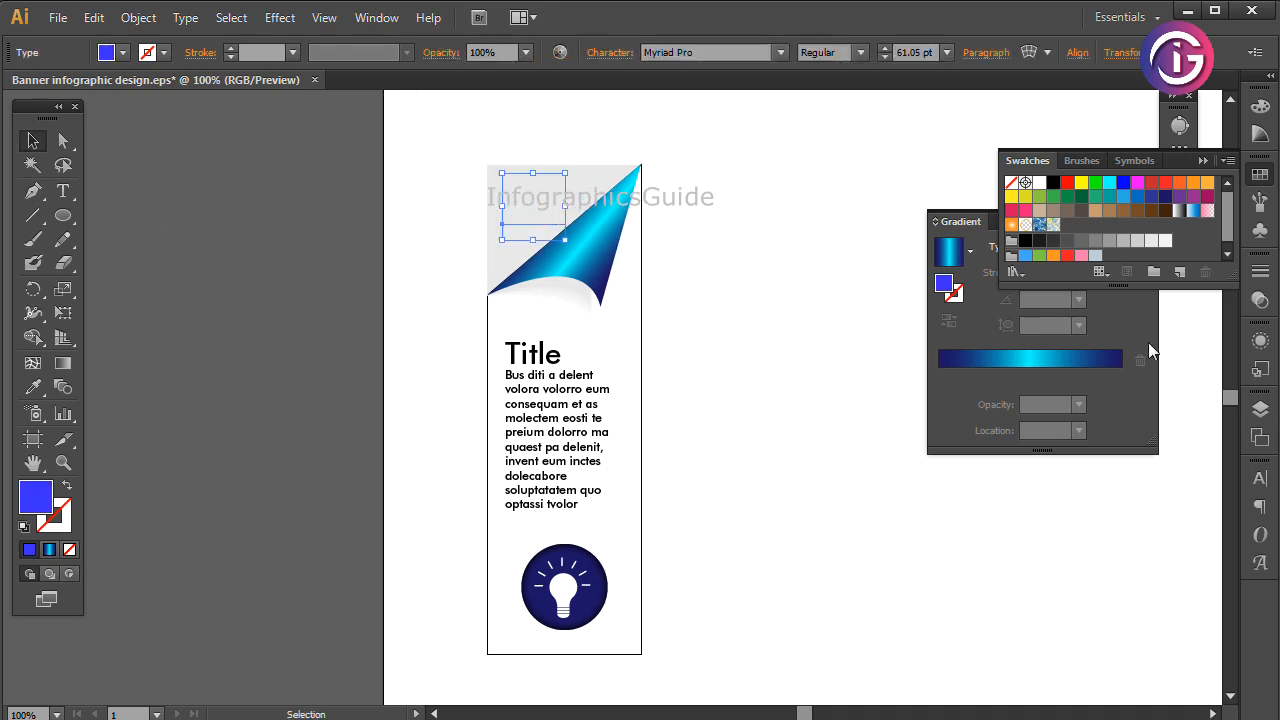
click(1165, 197)
click(231, 17)
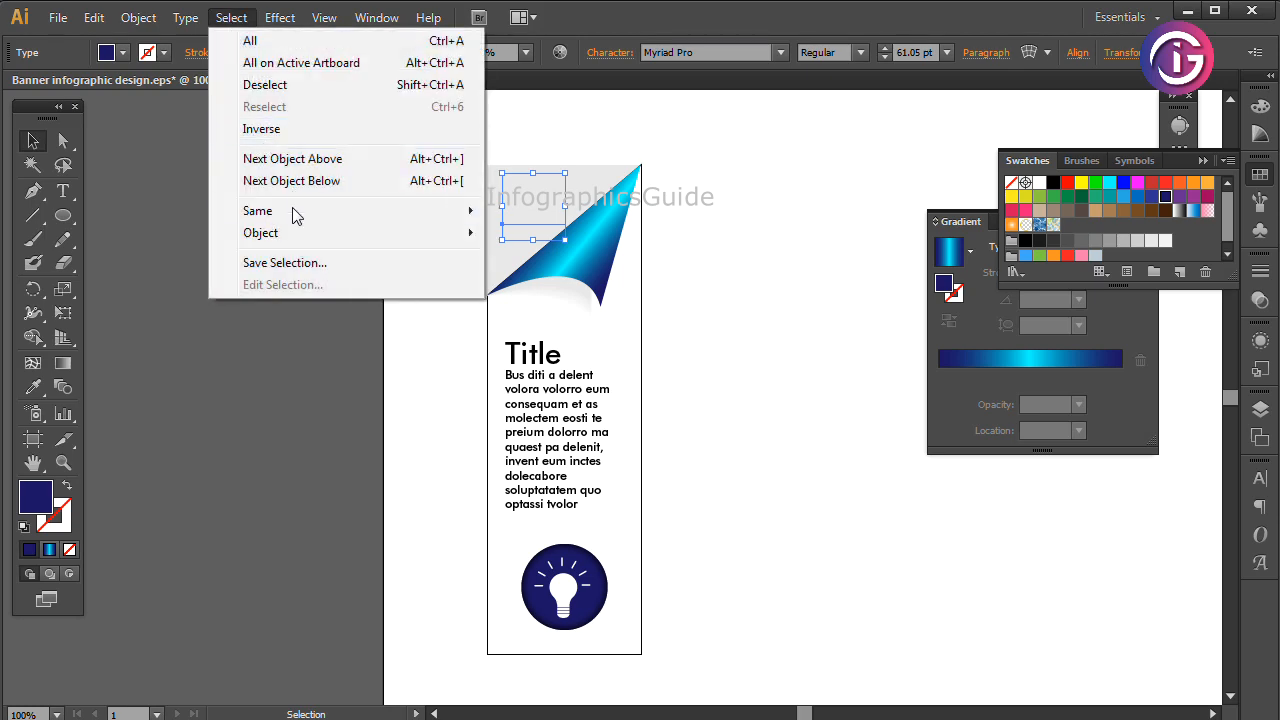
click(233, 20)
click(138, 17)
mouse_move(175, 63)
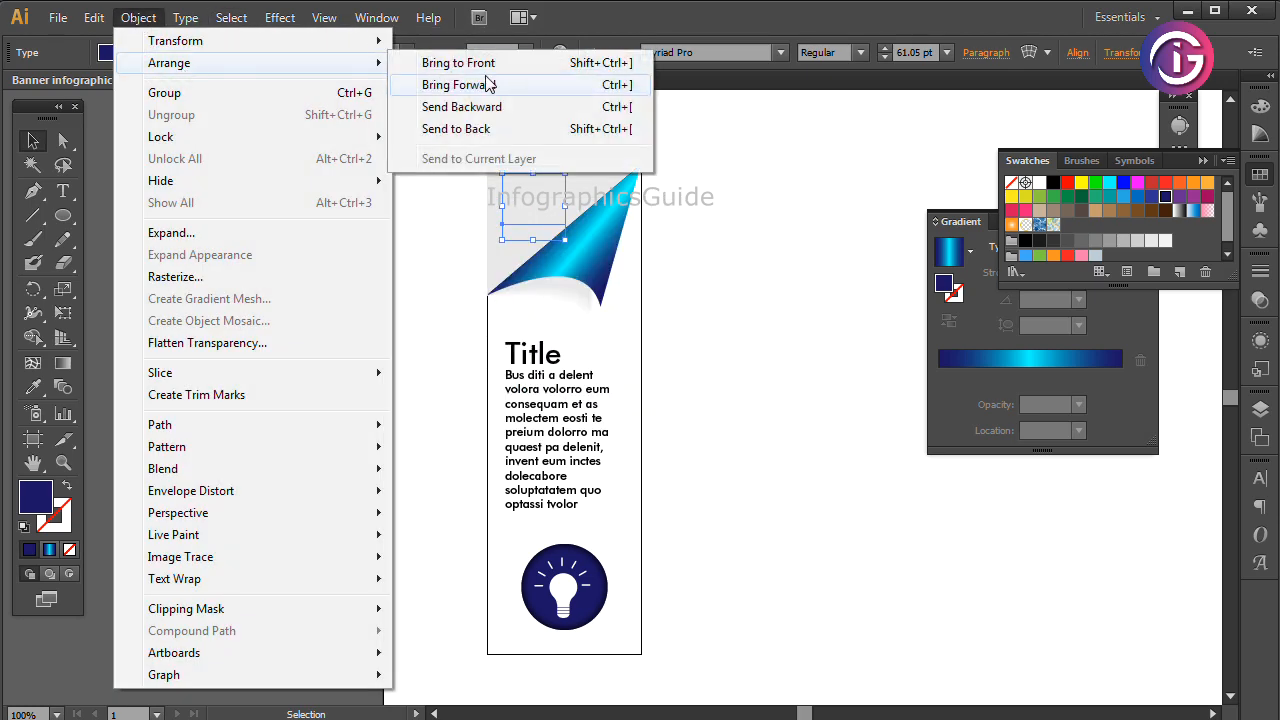
click(490, 85)
click(782, 396)
Group the complete banner panel with its curl, shadow, number, text and icon
drag(782, 400, 727, 433)
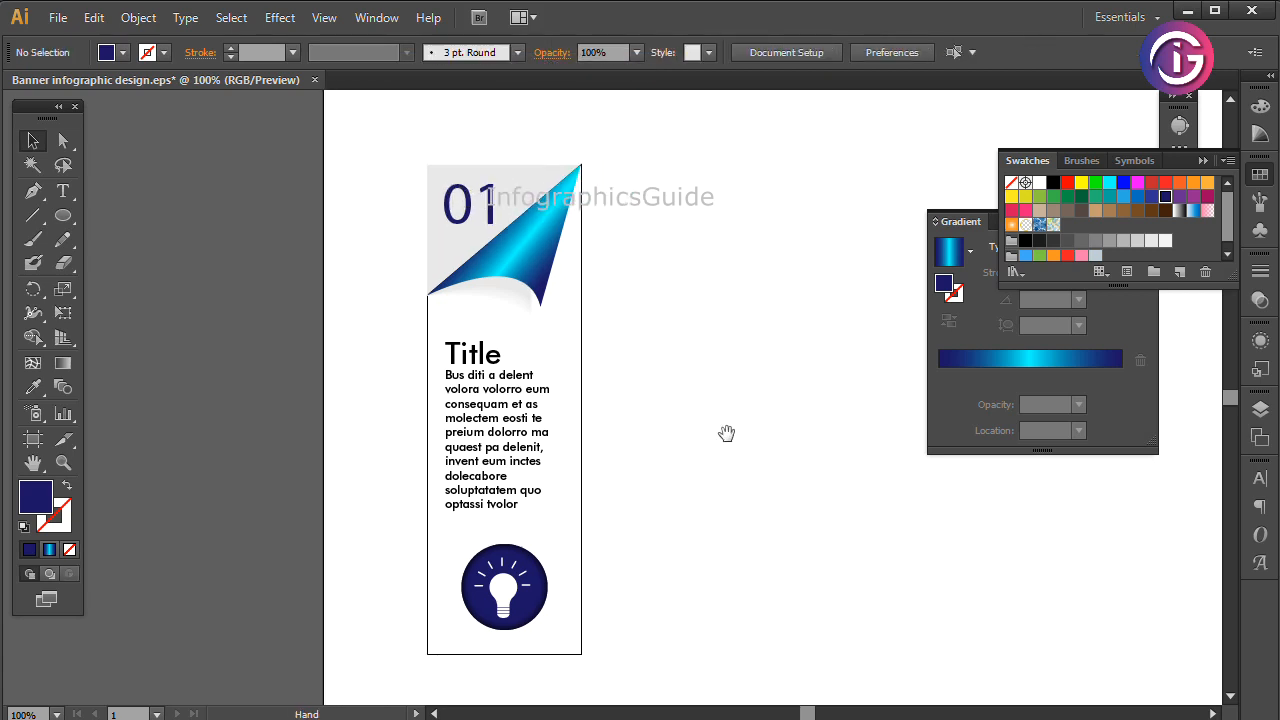
drag(739, 557, 684, 559)
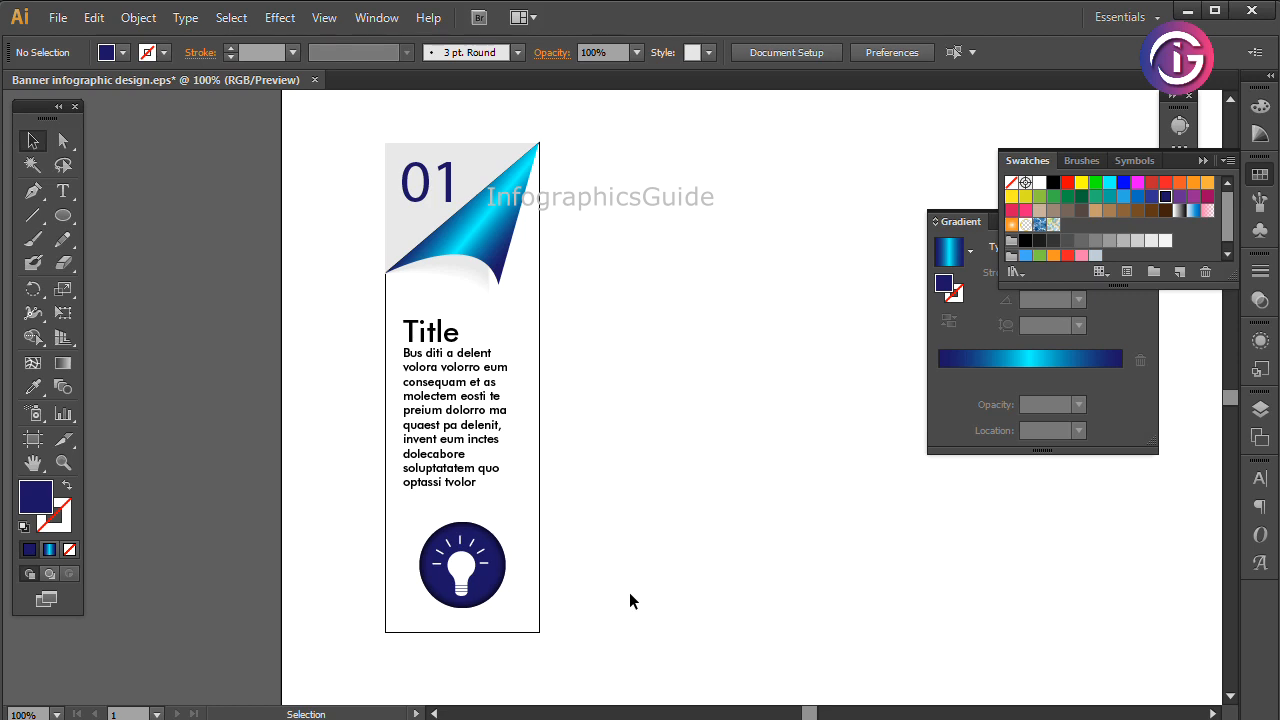
drag(350, 122, 342, 170)
click(140, 18)
click(618, 392)
drag(611, 636, 362, 118)
click(138, 18)
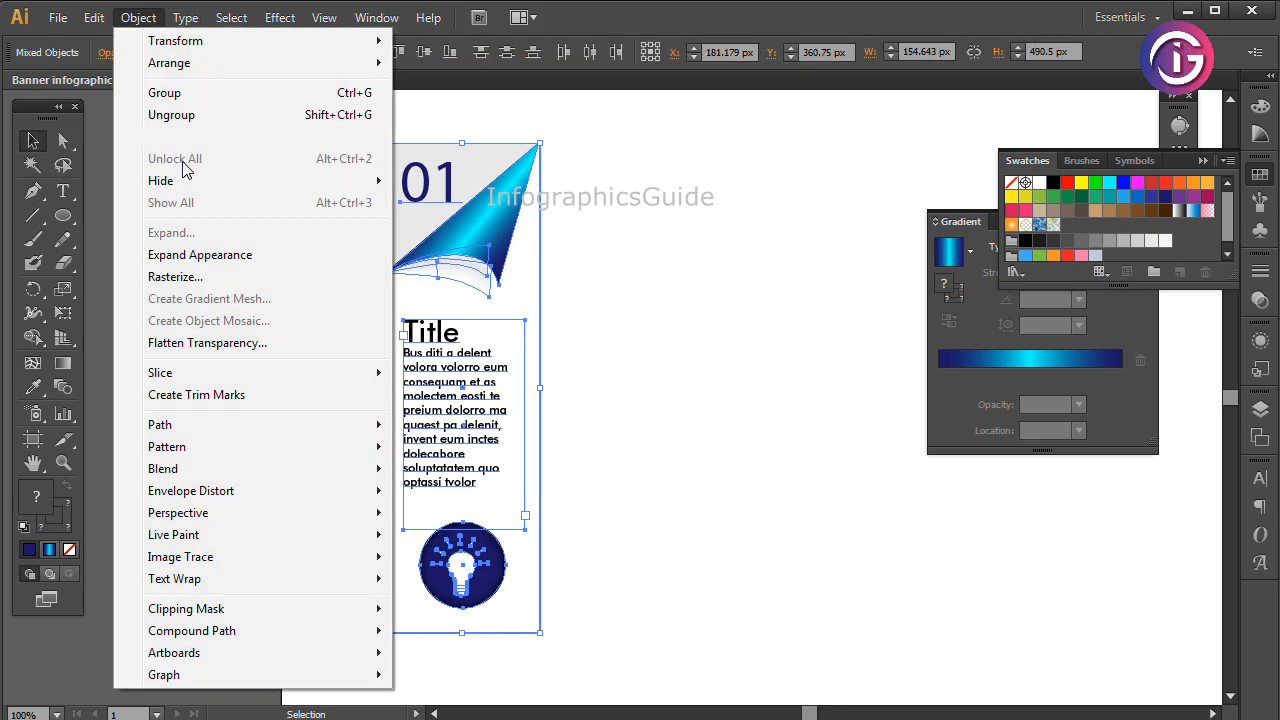
click(190, 95)
click(700, 400)
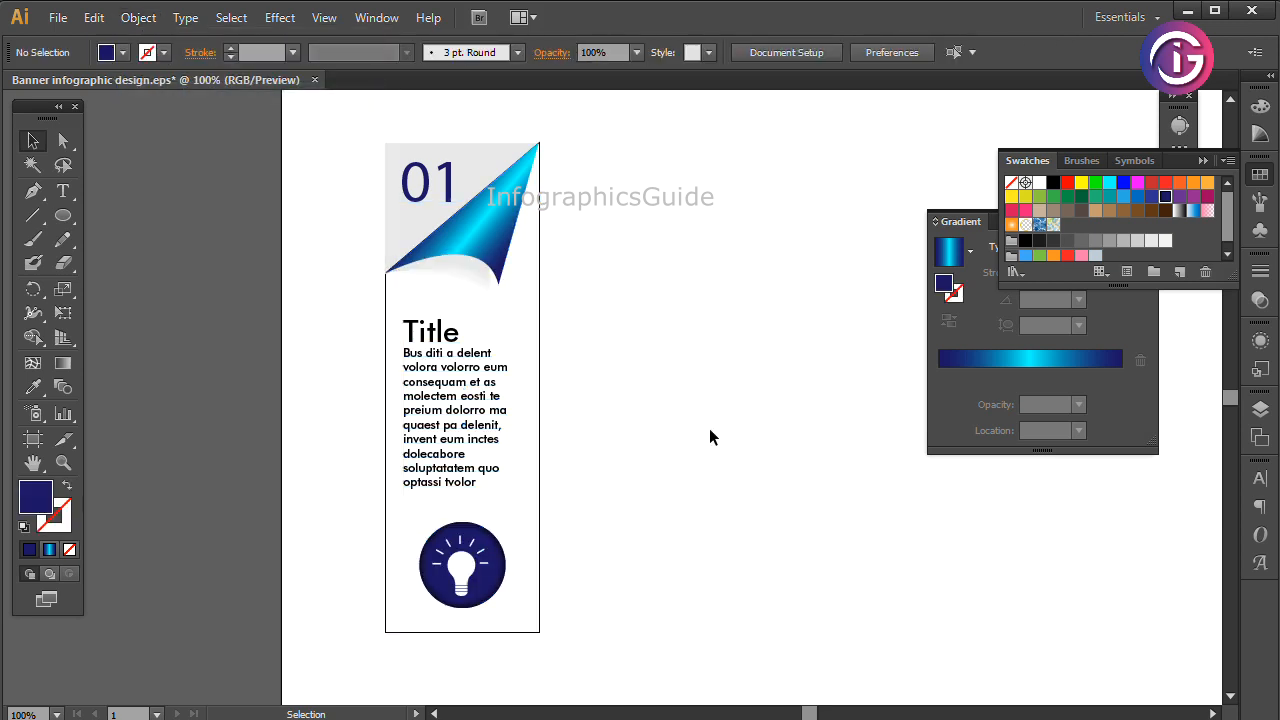
Duplicate the banner group and place the copy beside the original at the same height
drag(709, 435, 614, 434)
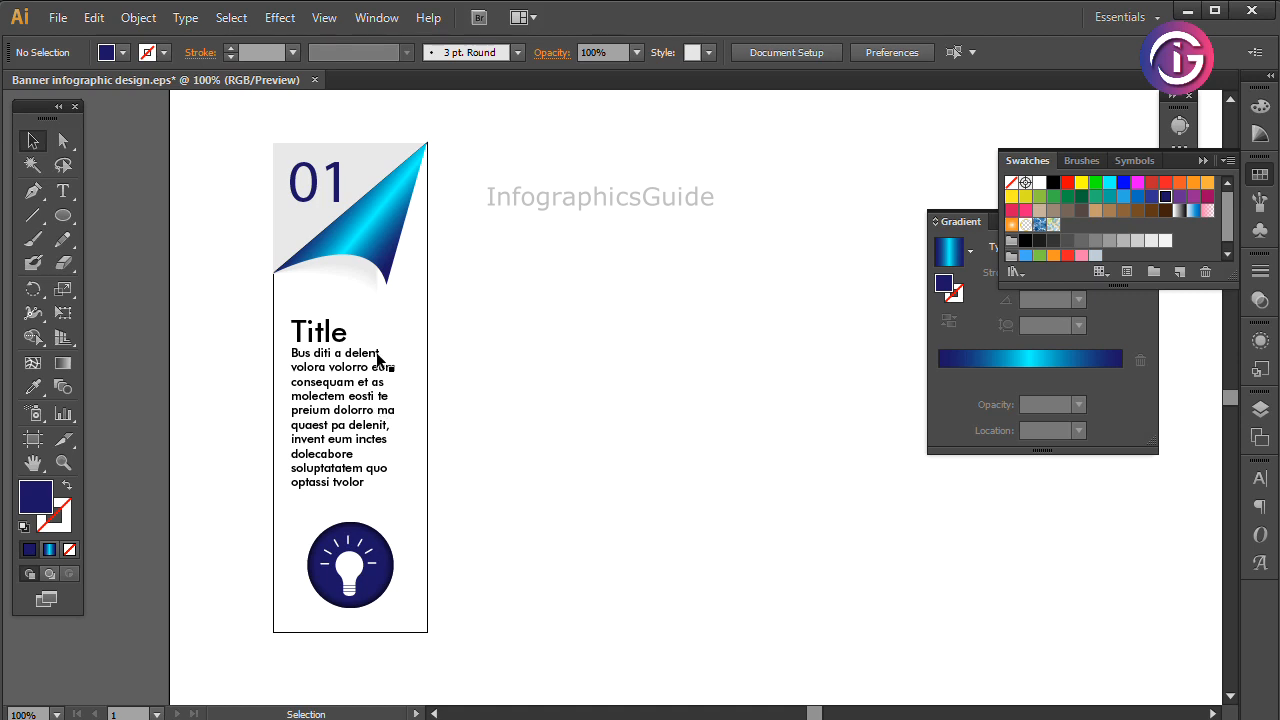
click(333, 392)
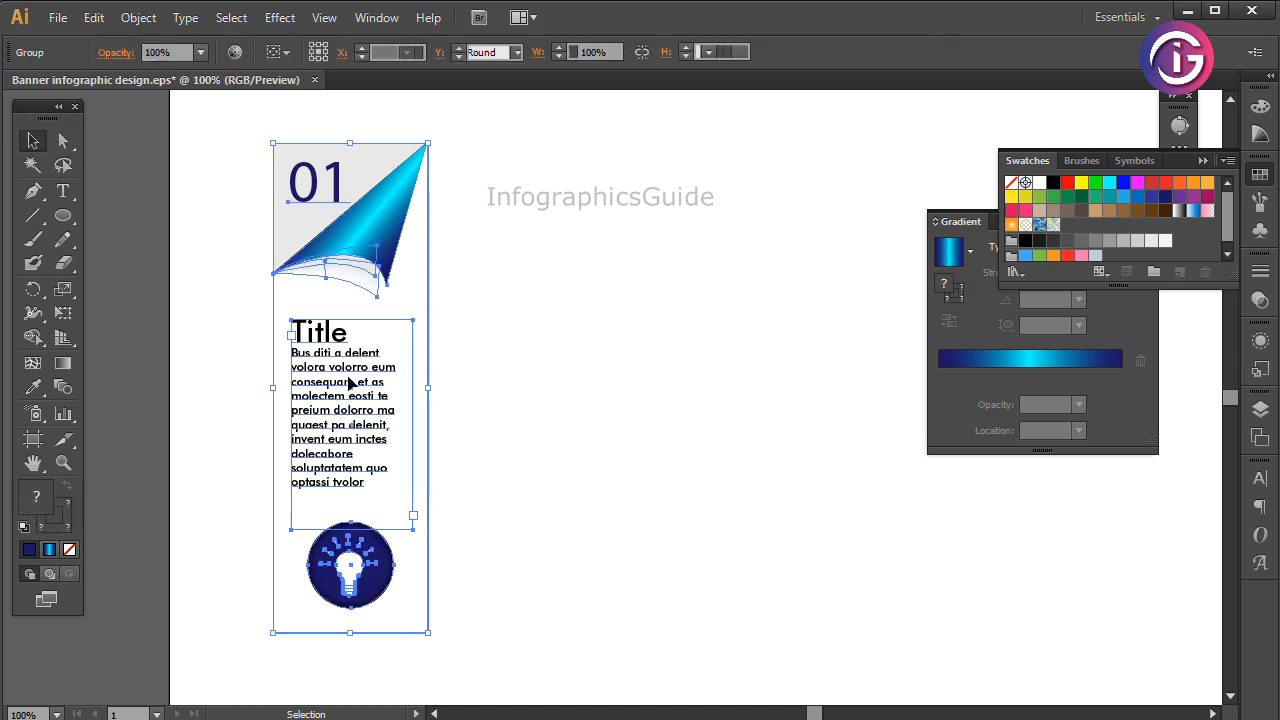
drag(333, 392, 528, 424)
click(780, 506)
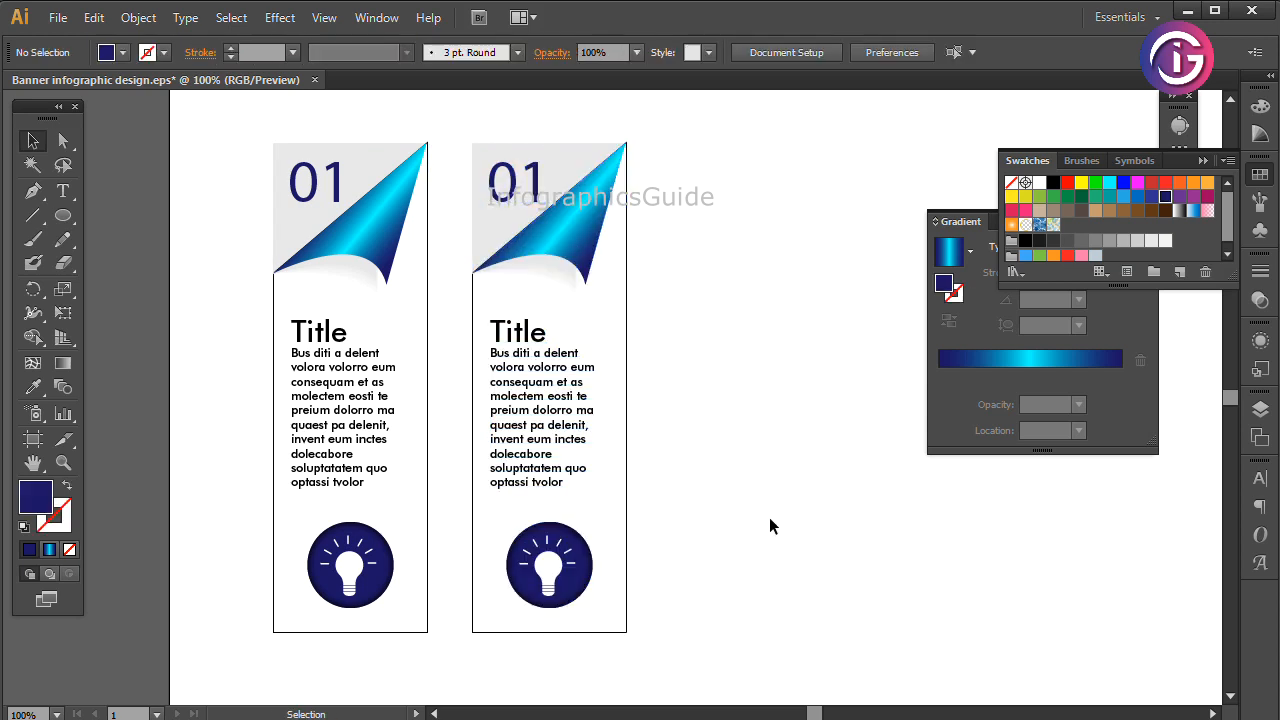
Draw a tall, narrow ellipse along the right edge of the copied banner and fill it with light grey
scroll(770, 530, right, 1)
drag(75, 222, 95, 260)
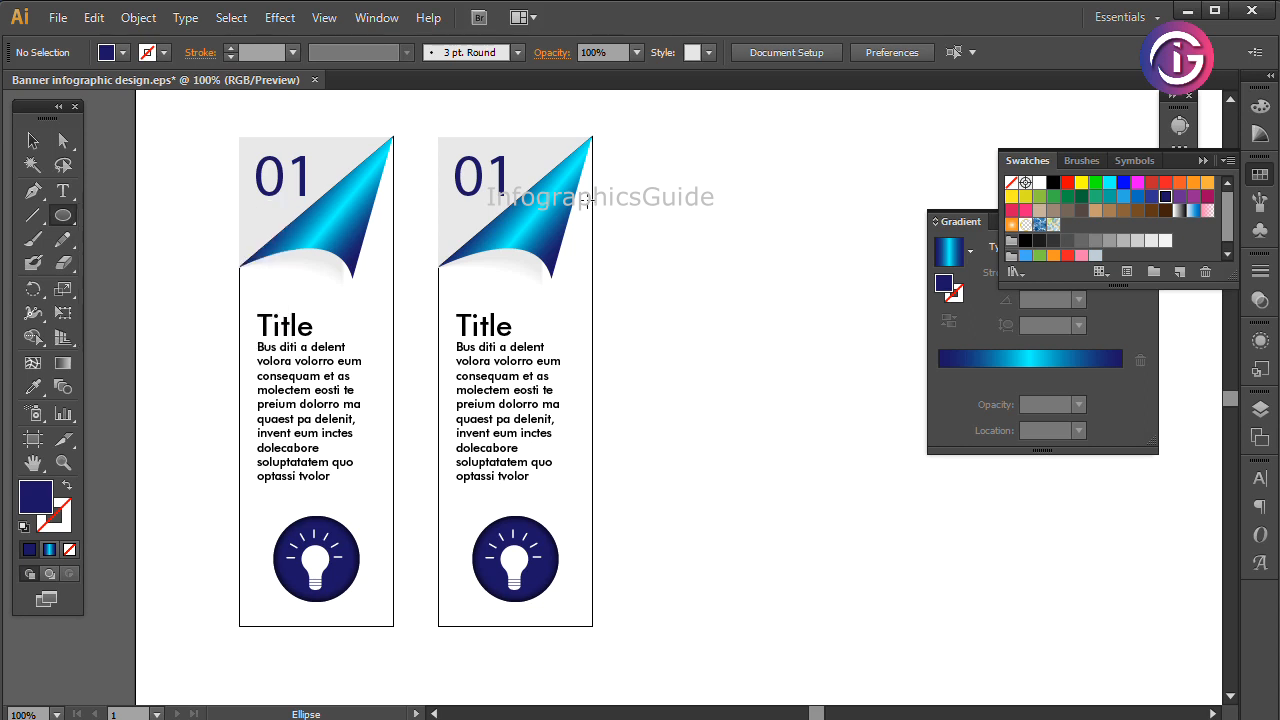
drag(588, 198, 600, 580)
click(33, 141)
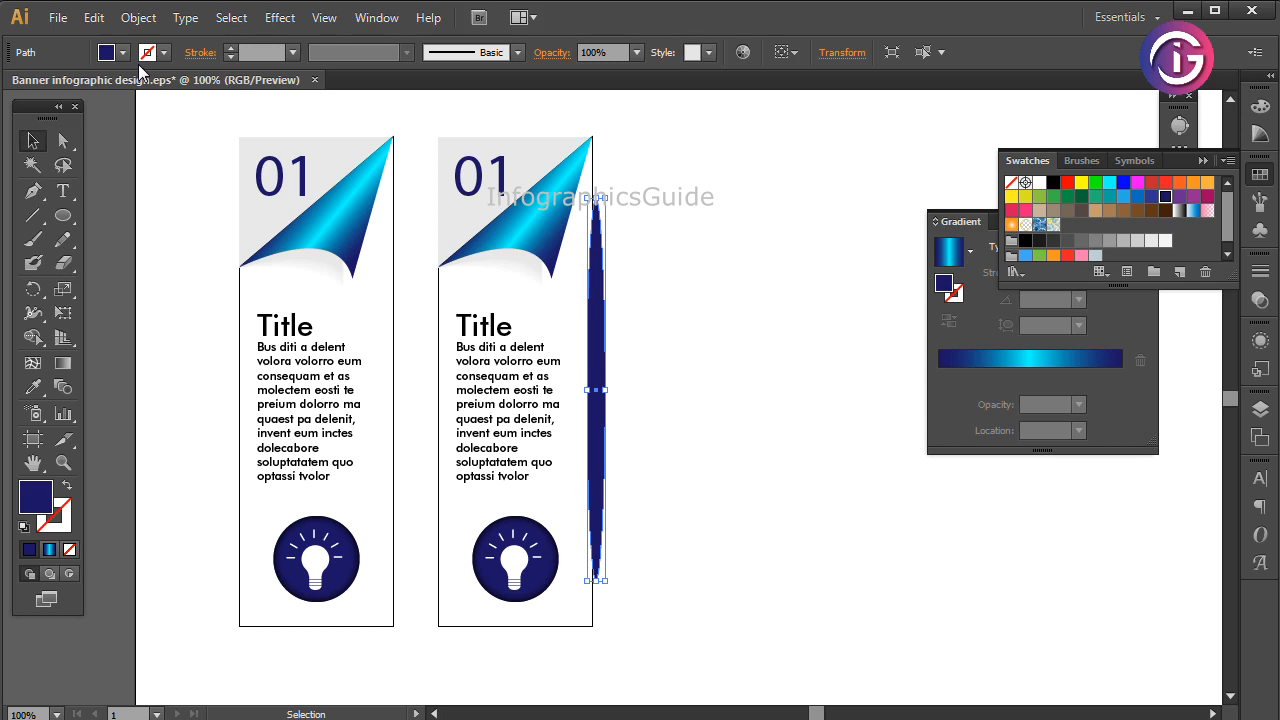
click(147, 53)
click(58, 150)
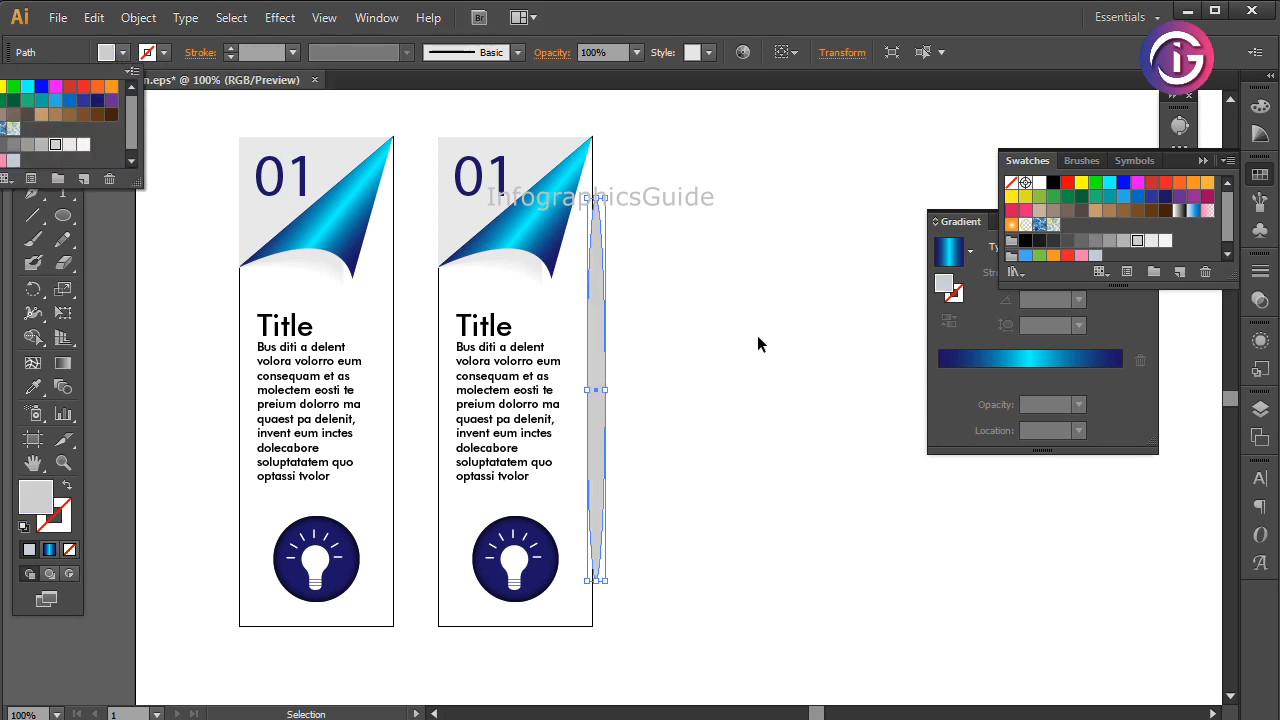
Apply a Gaussian Blur with a 6.9 pixel radius to the grey ellipse
click(231, 18)
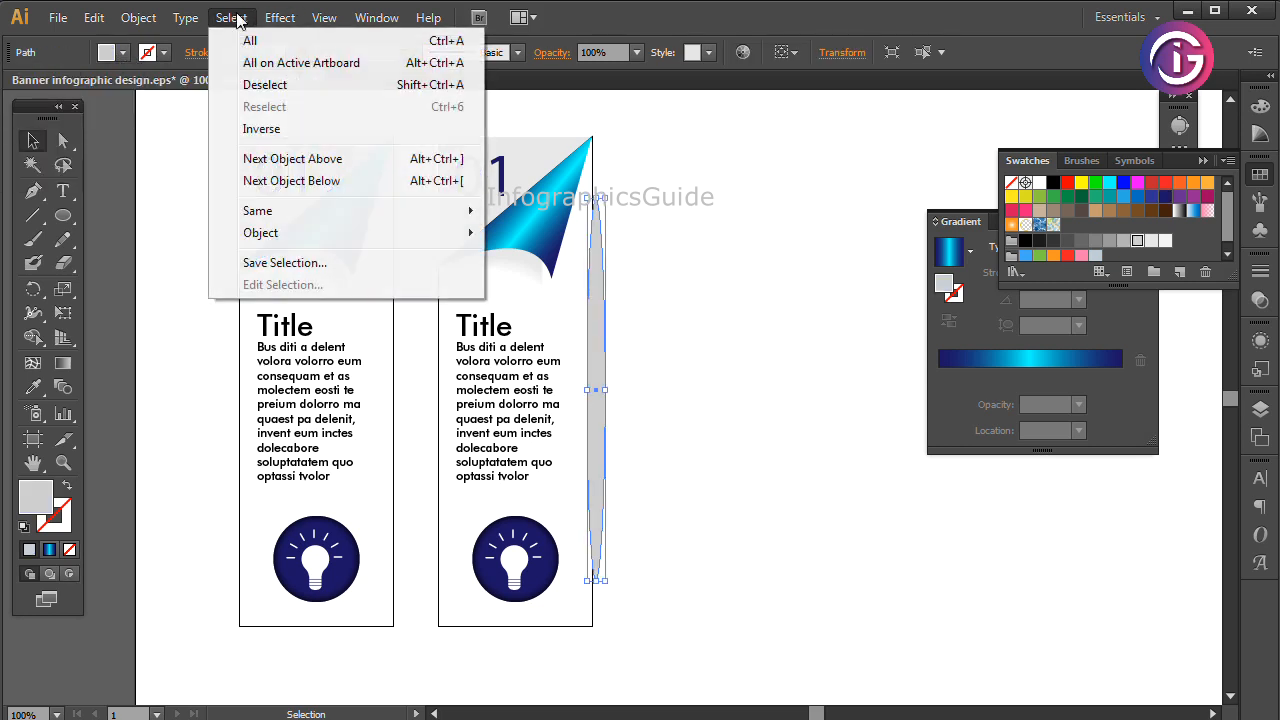
mouse_move(276, 18)
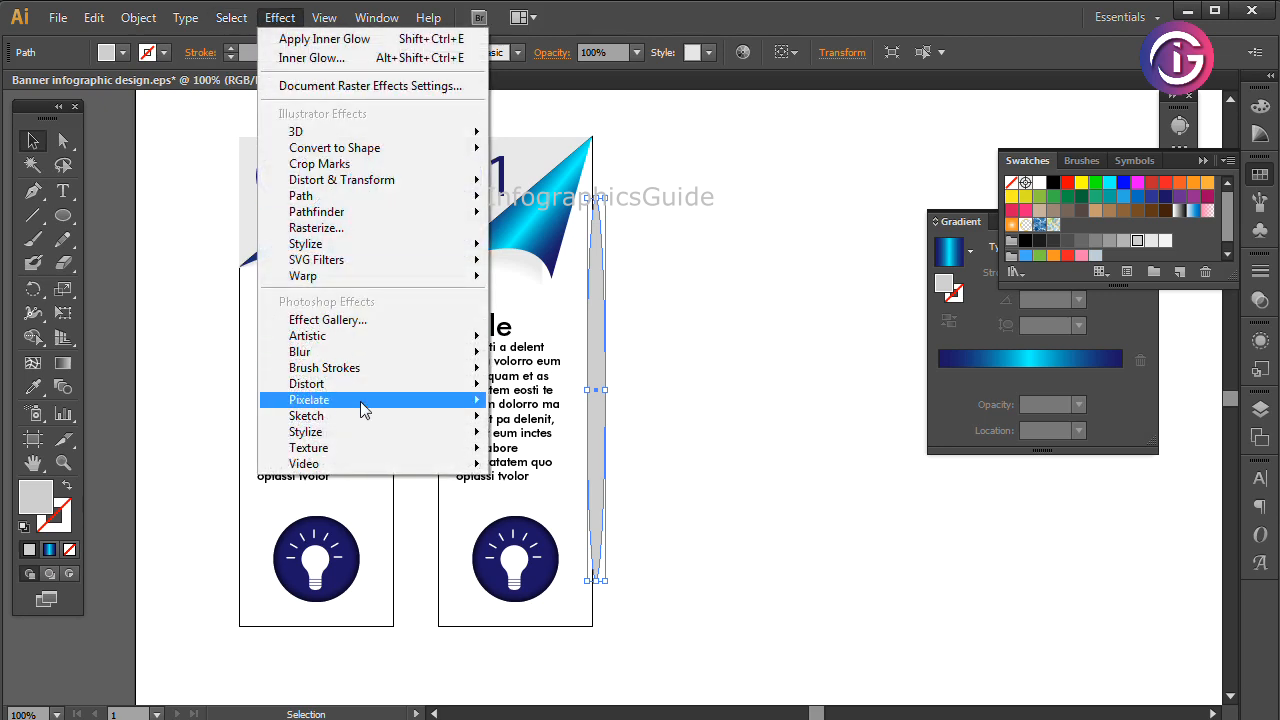
mouse_move(364, 407)
mouse_move(372, 356)
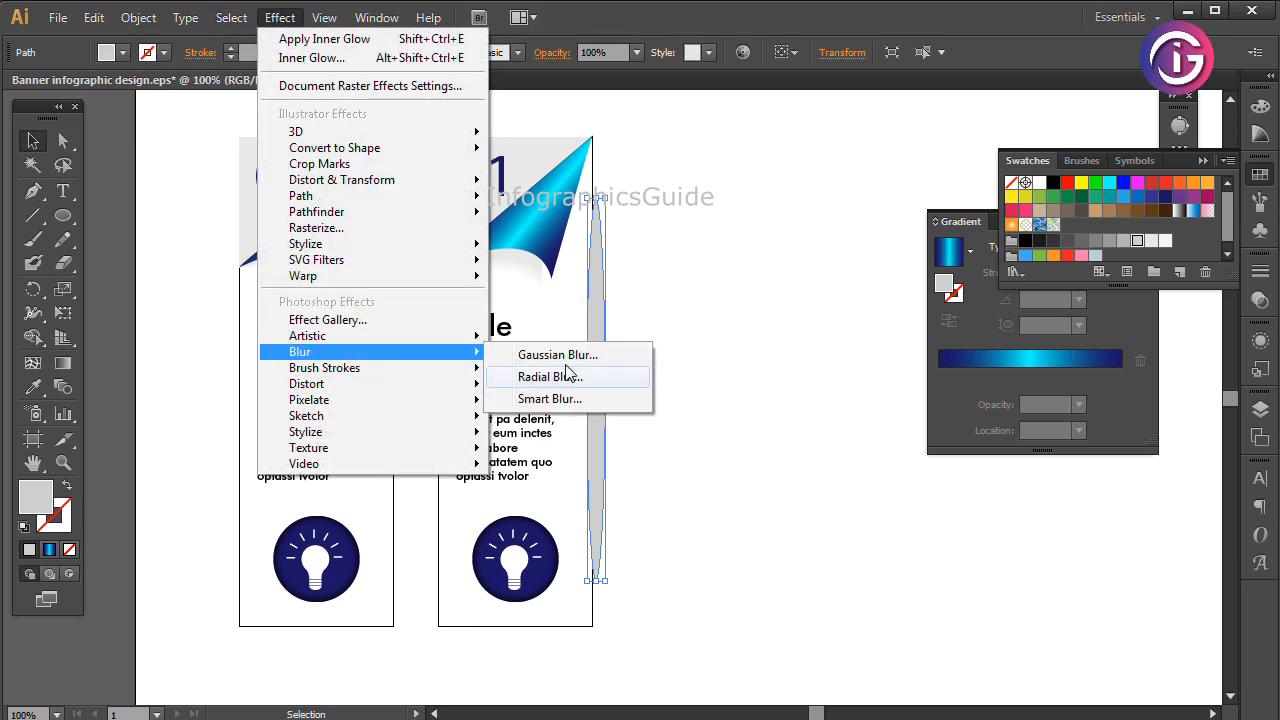
click(560, 356)
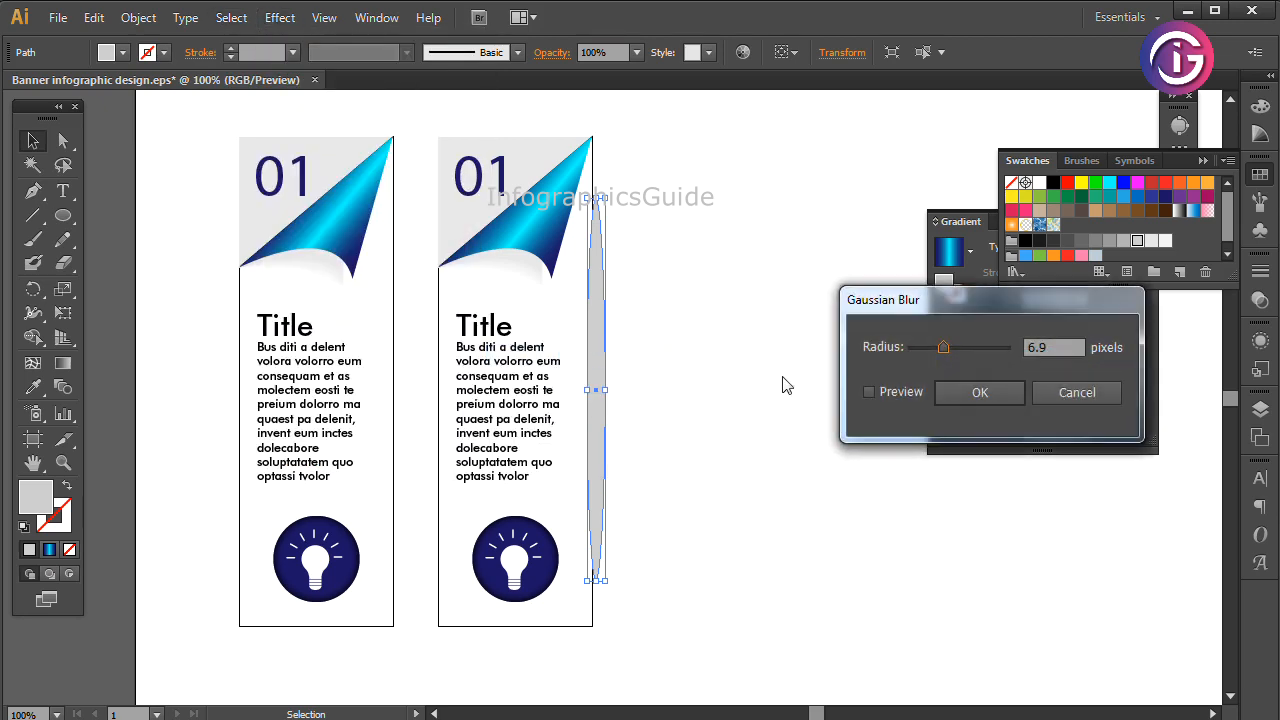
click(900, 392)
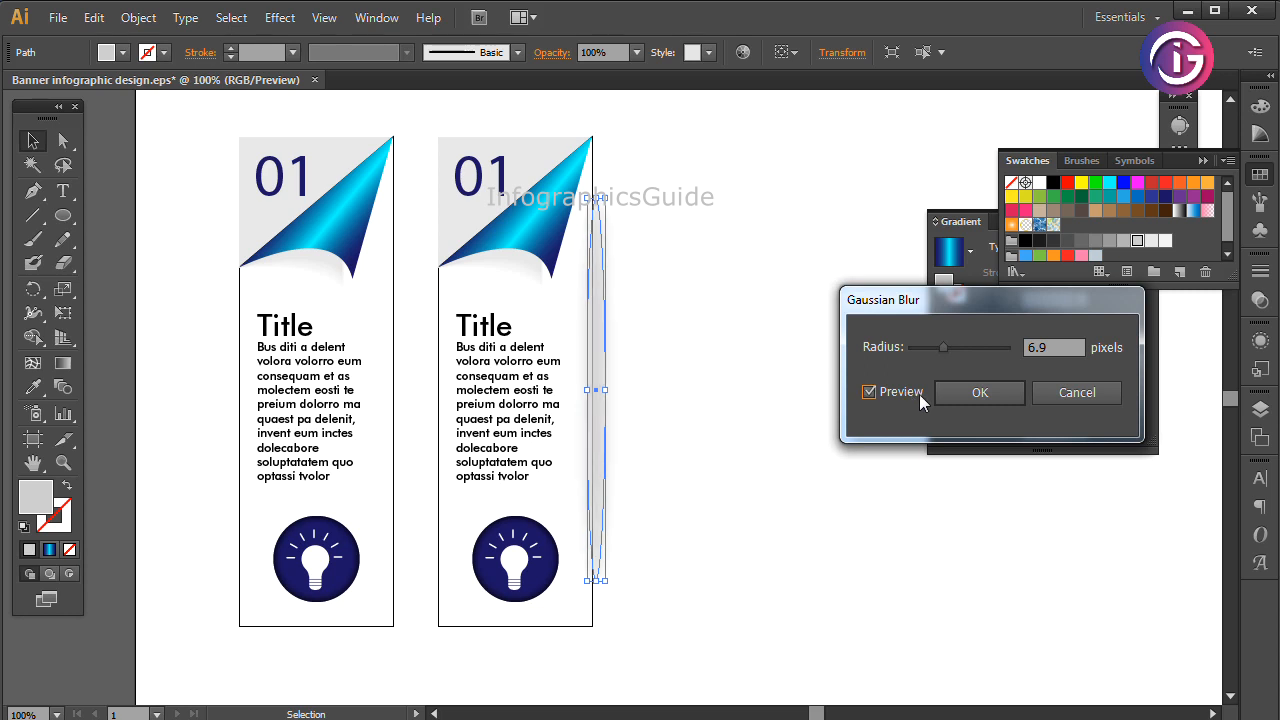
click(985, 395)
click(850, 497)
Widen the blurred ellipse slightly and draw a rectangle over its outer half, starting at the copied banner's right edge
click(604, 404)
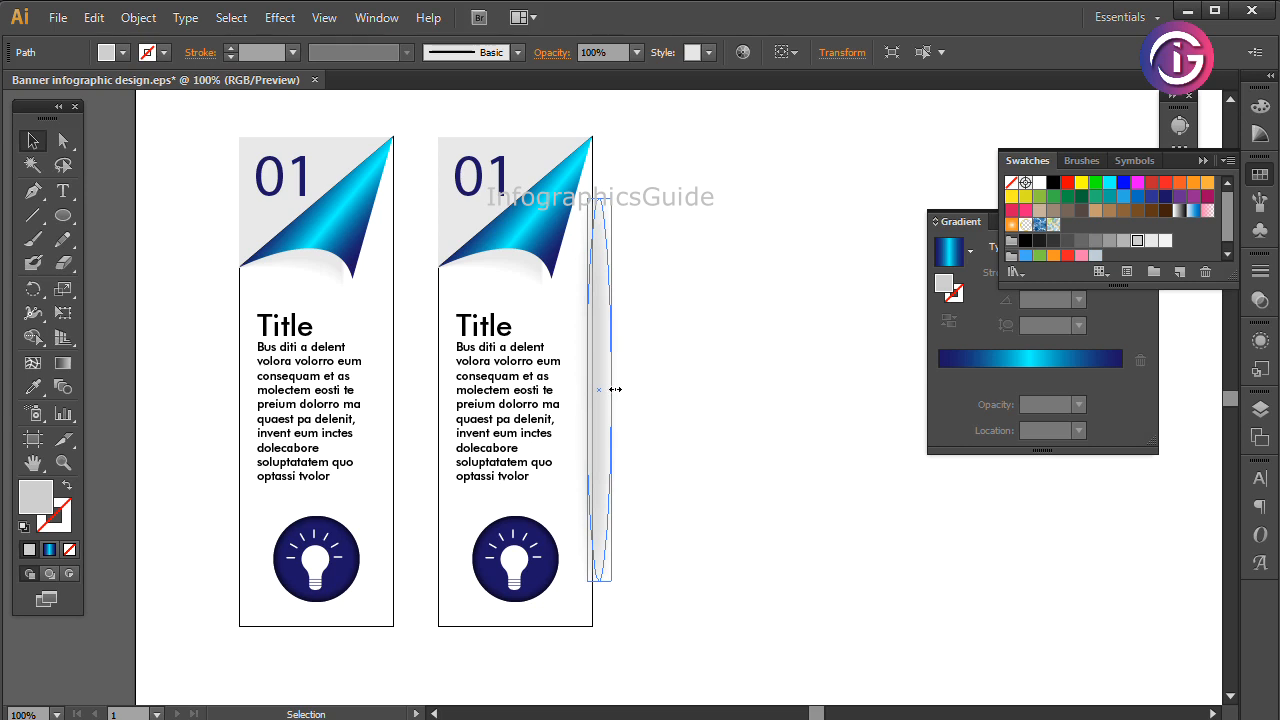
click(893, 519)
click(63, 215)
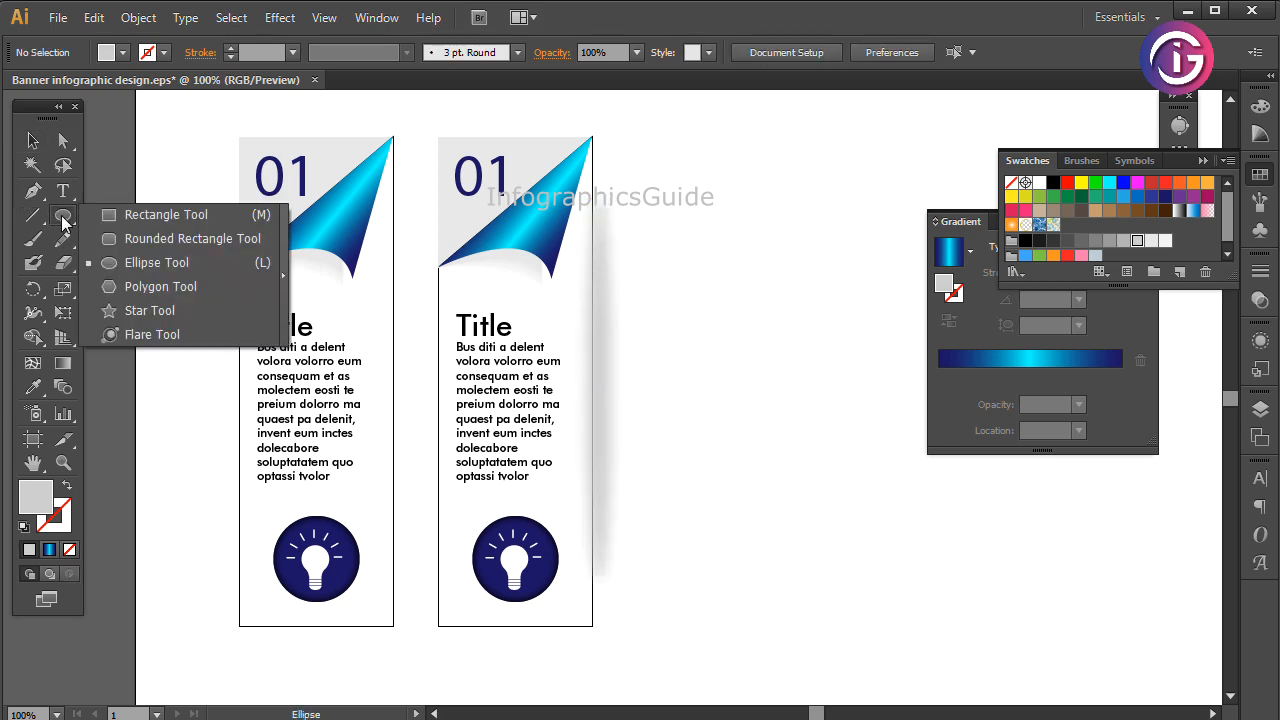
click(136, 215)
drag(779, 197, 598, 585)
click(33, 140)
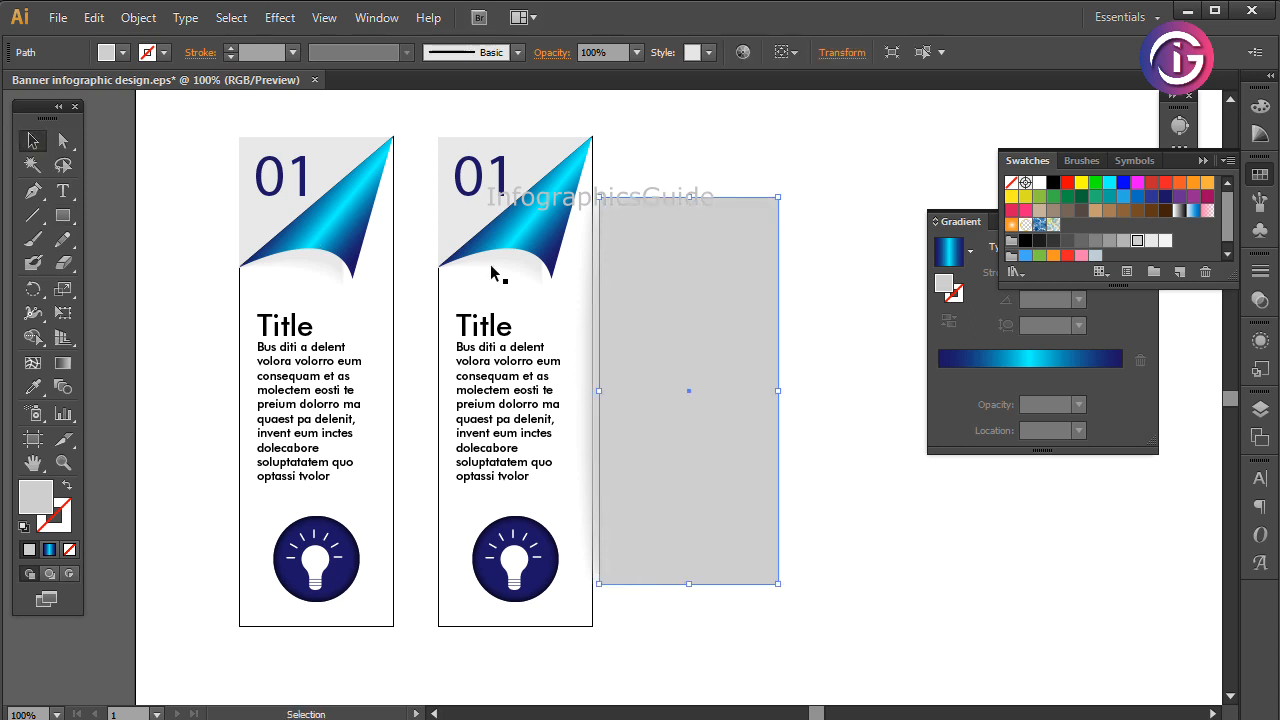
Set the rectangle's fill to none and use it as a clipping mask on the blurred ellipse
click(122, 52)
click(1011, 184)
shift+click(611, 274)
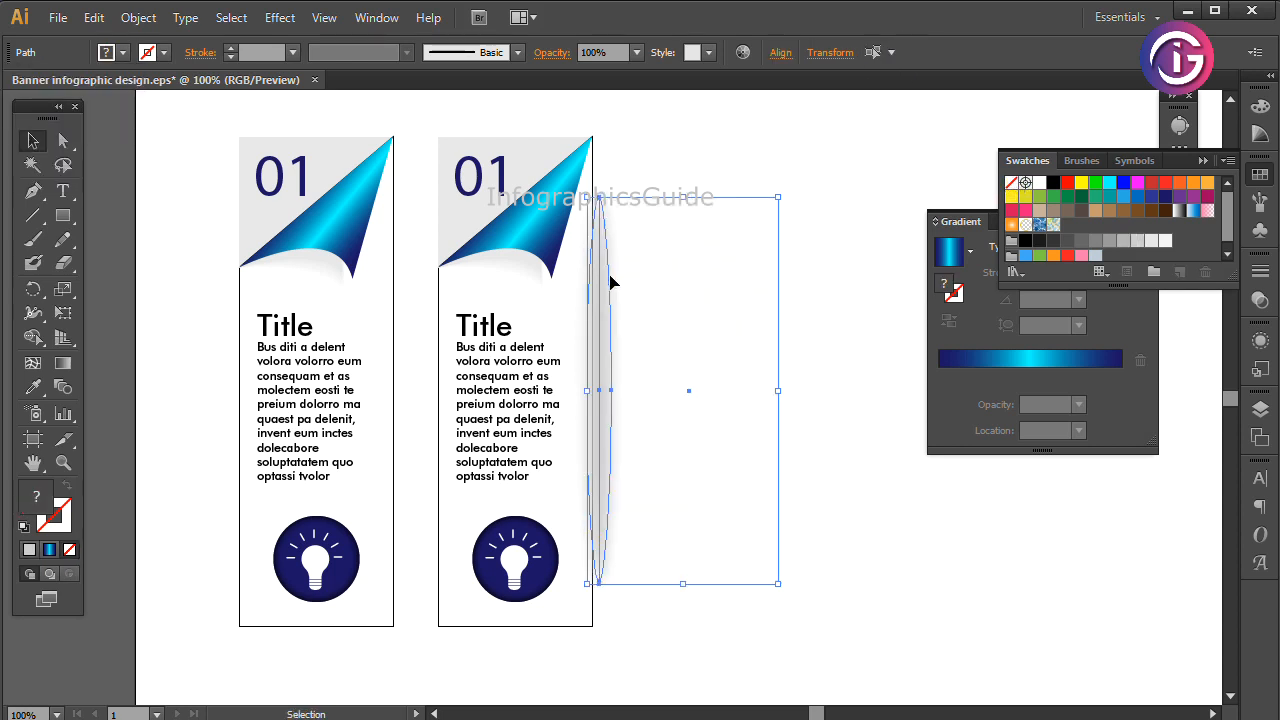
right_click(610, 277)
click(663, 447)
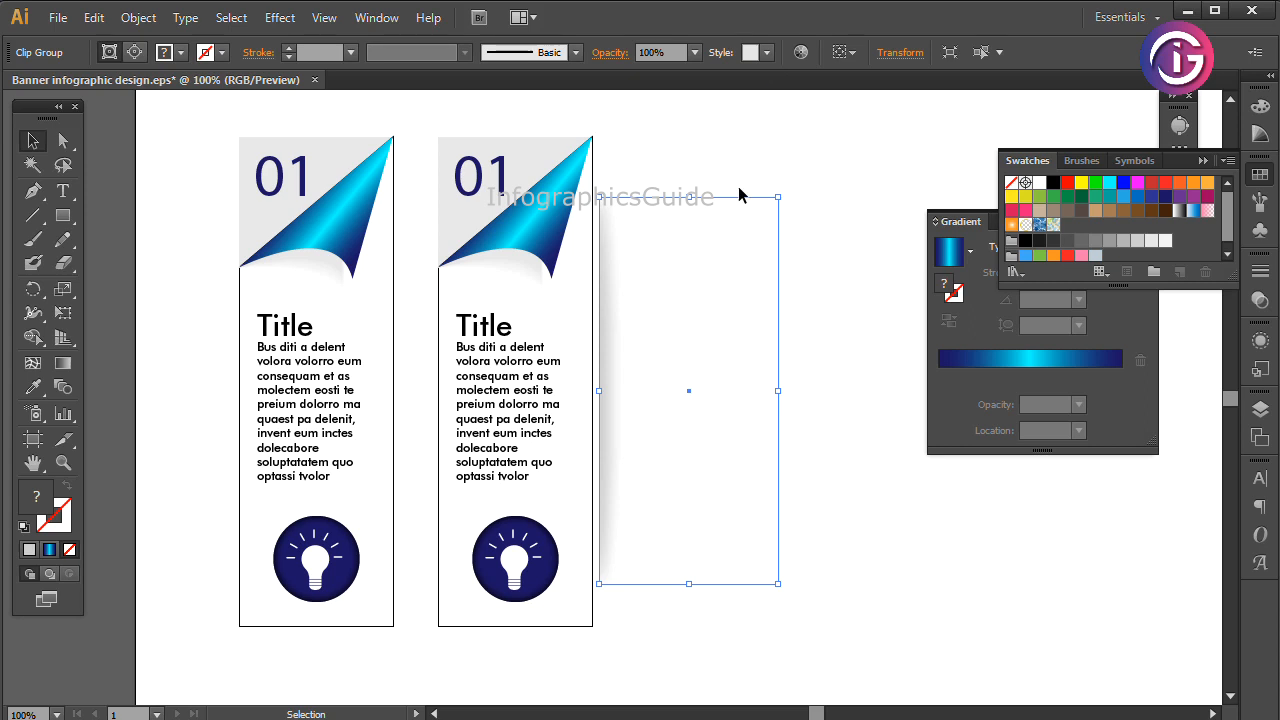
click(677, 236)
Extend the clipping rectangle's upper and lower edges beyond the ends of the blurred ellipse
click(64, 141)
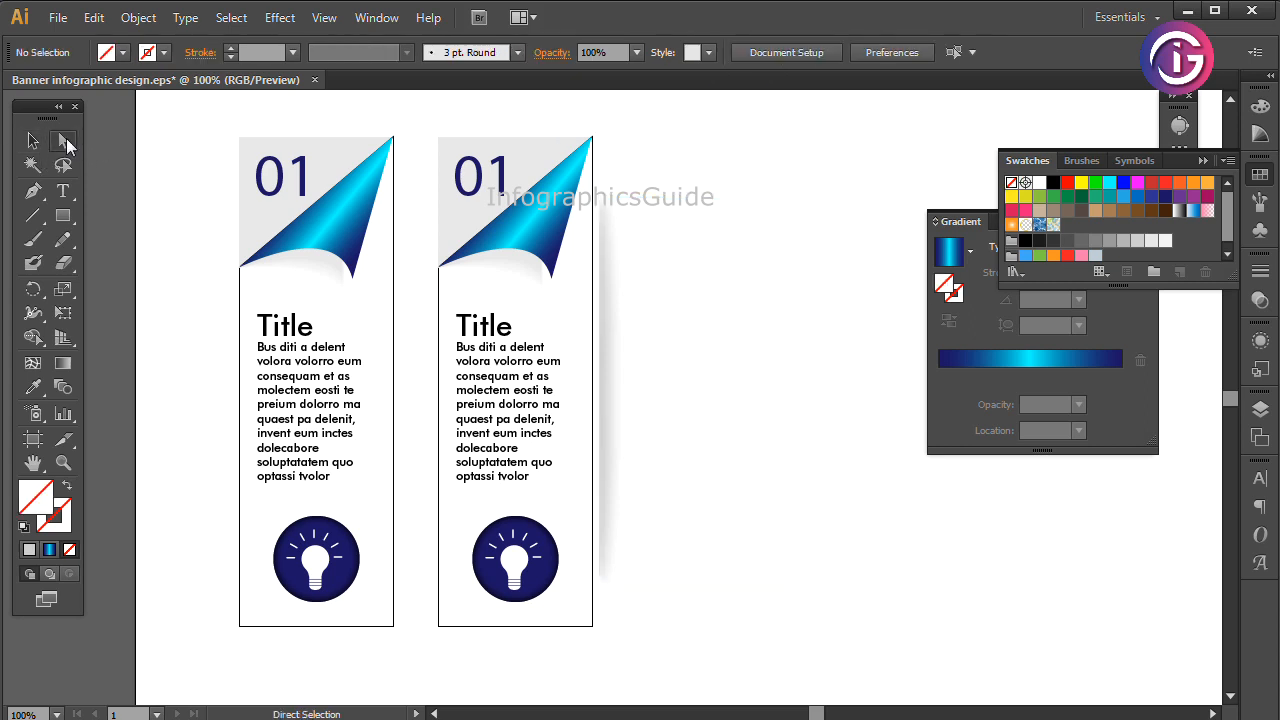
click(668, 200)
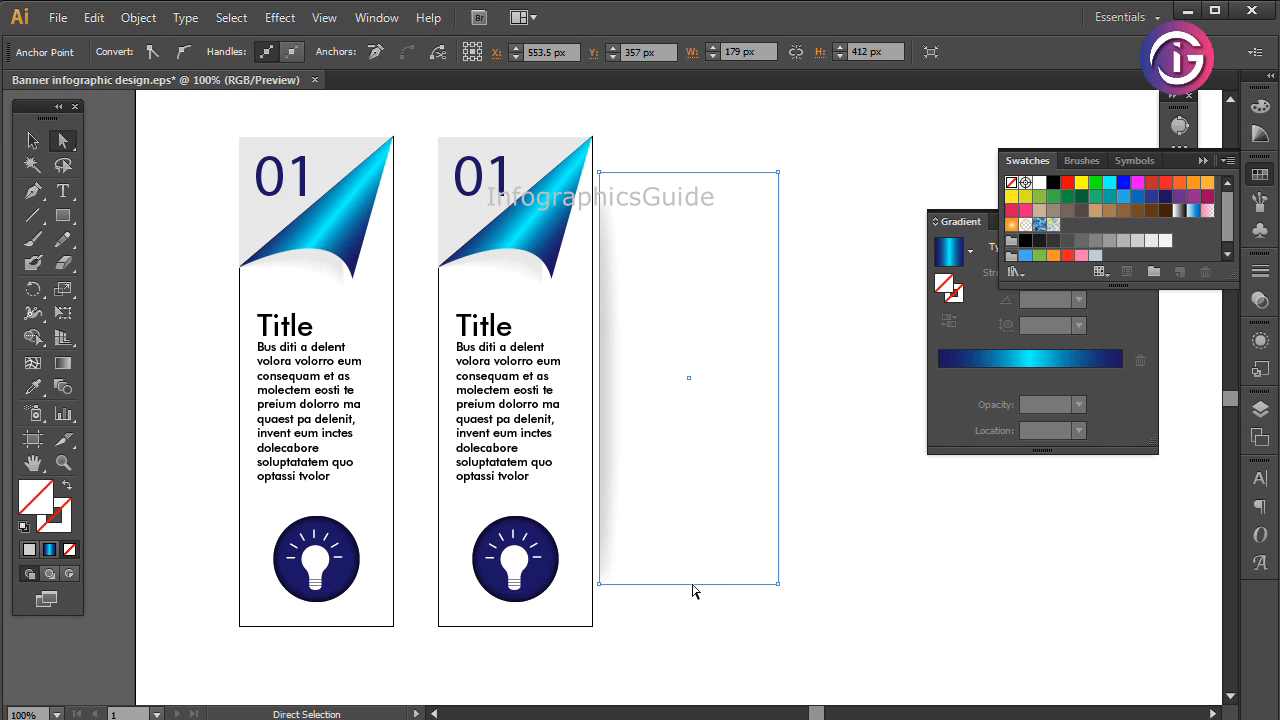
click(857, 546)
key(v)
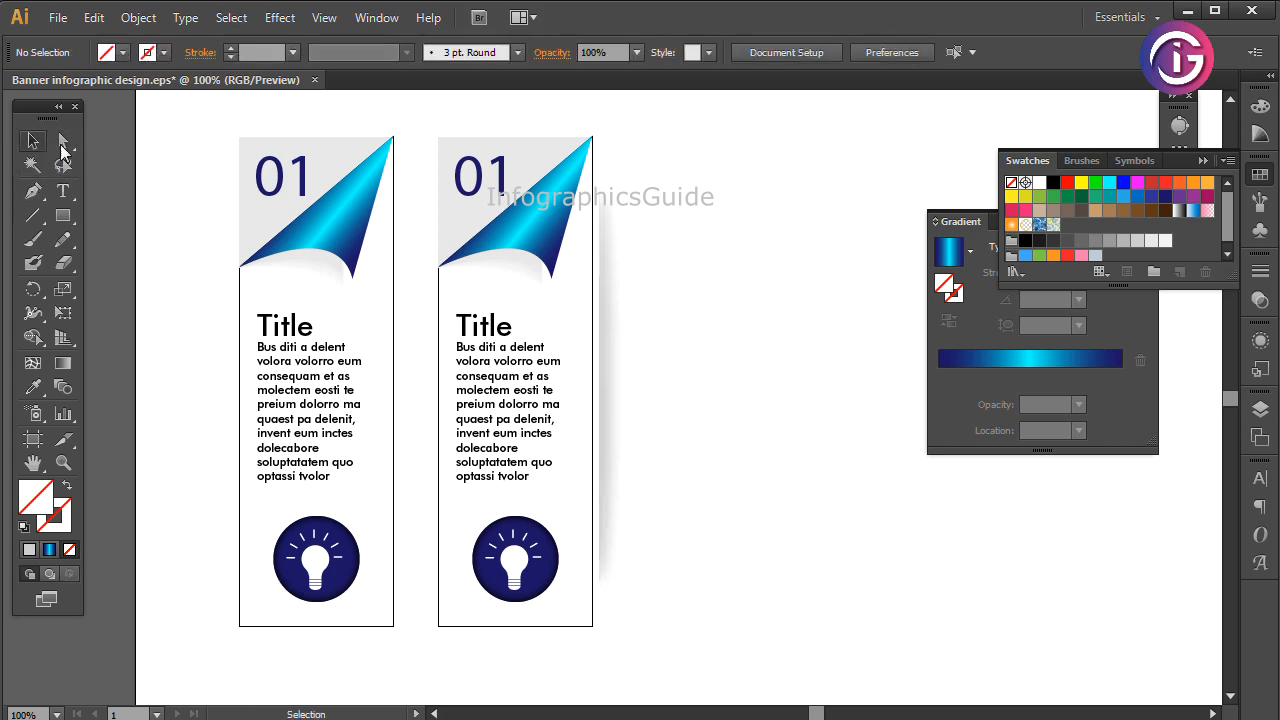
Widen the blurred ellipse inside the clip group toward the copied banner
double_click(615, 346)
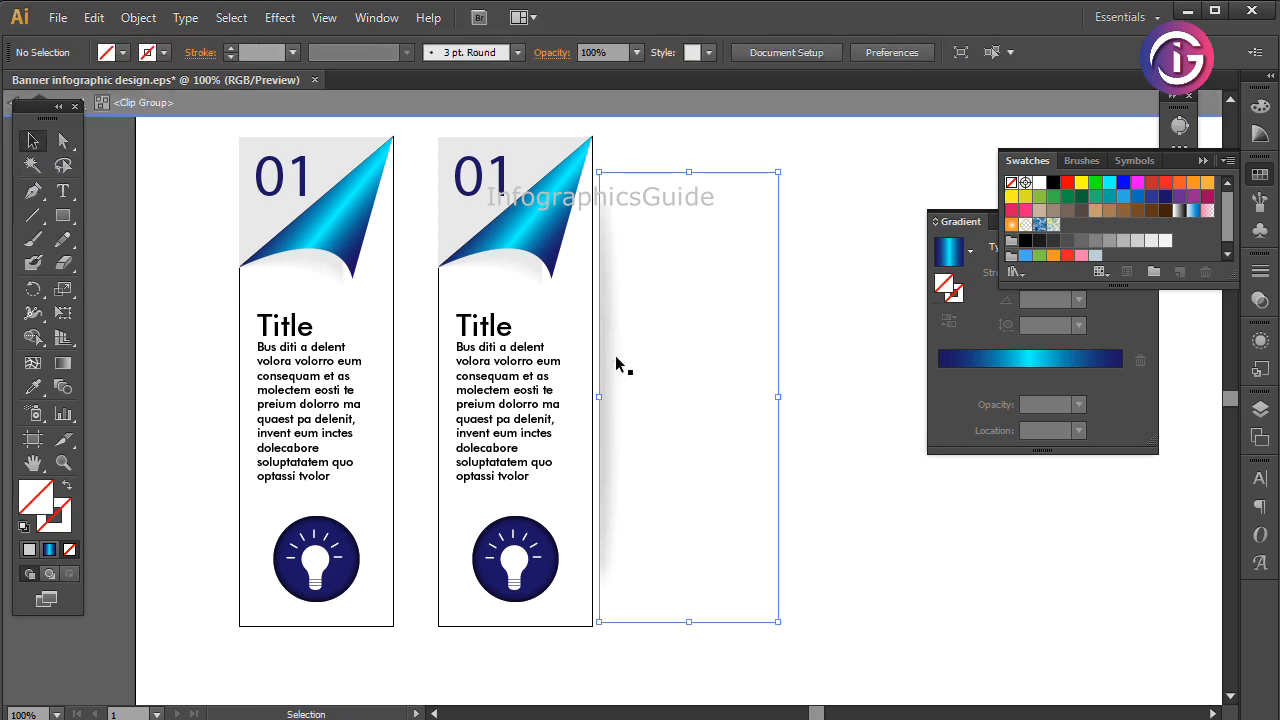
click(618, 364)
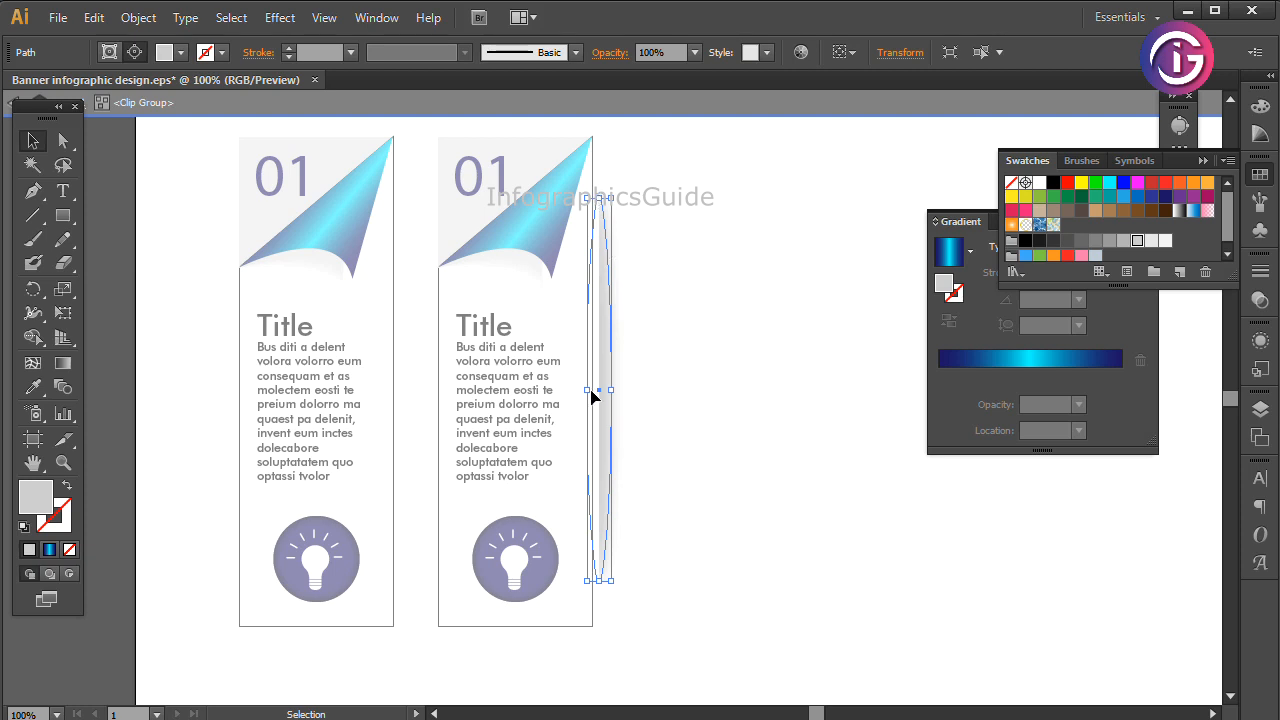
drag(587, 390, 572, 390)
double_click(766, 412)
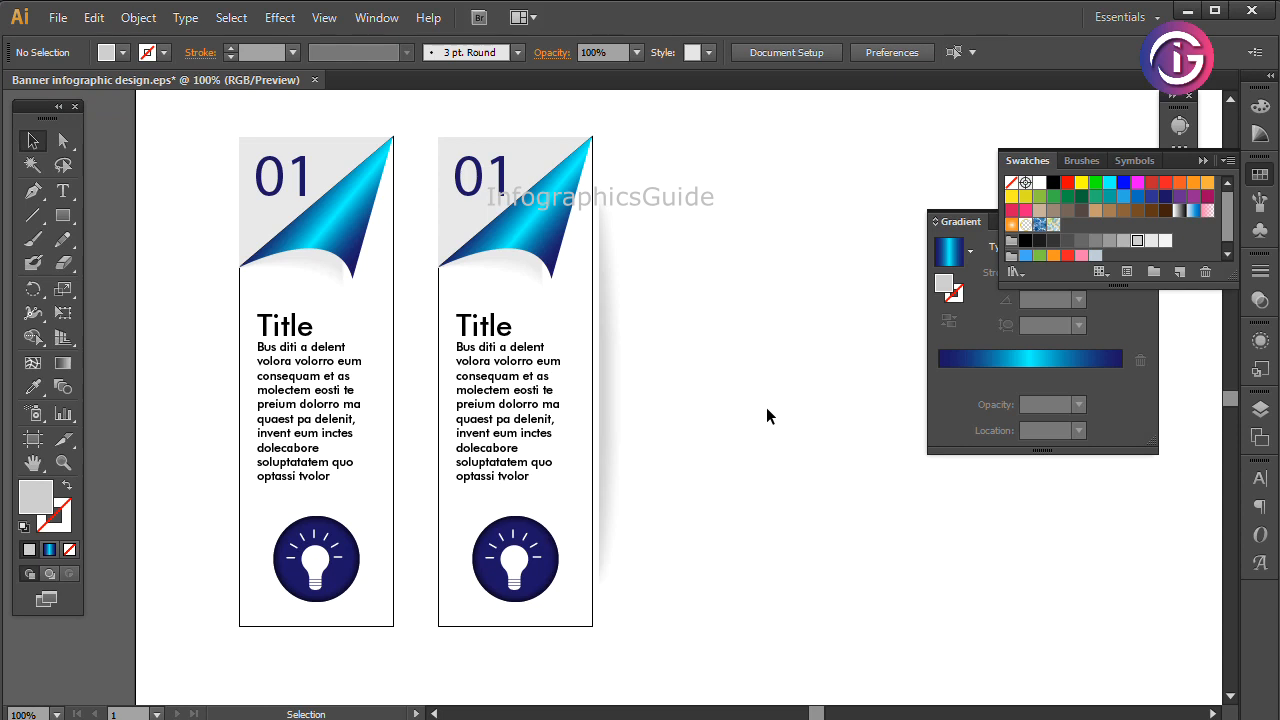
Move the clipped shadow to the right edge of the original banner
click(501, 249)
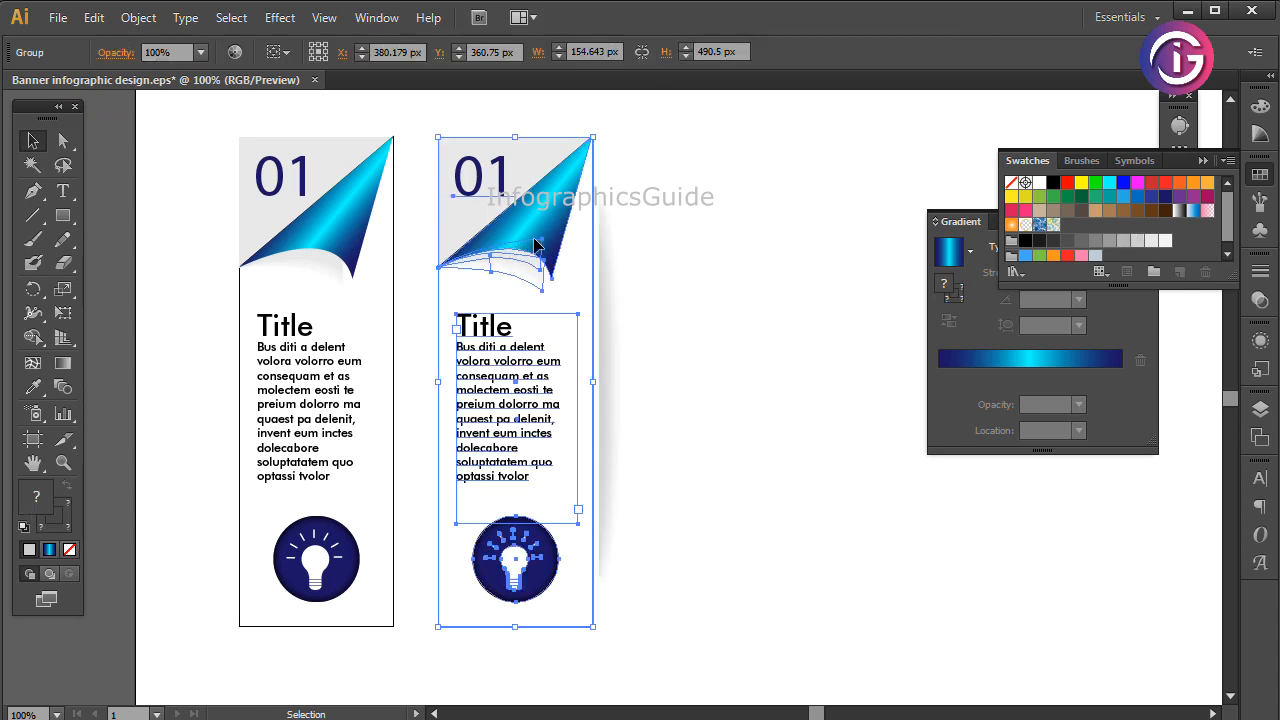
click(614, 337)
drag(609, 343, 402, 354)
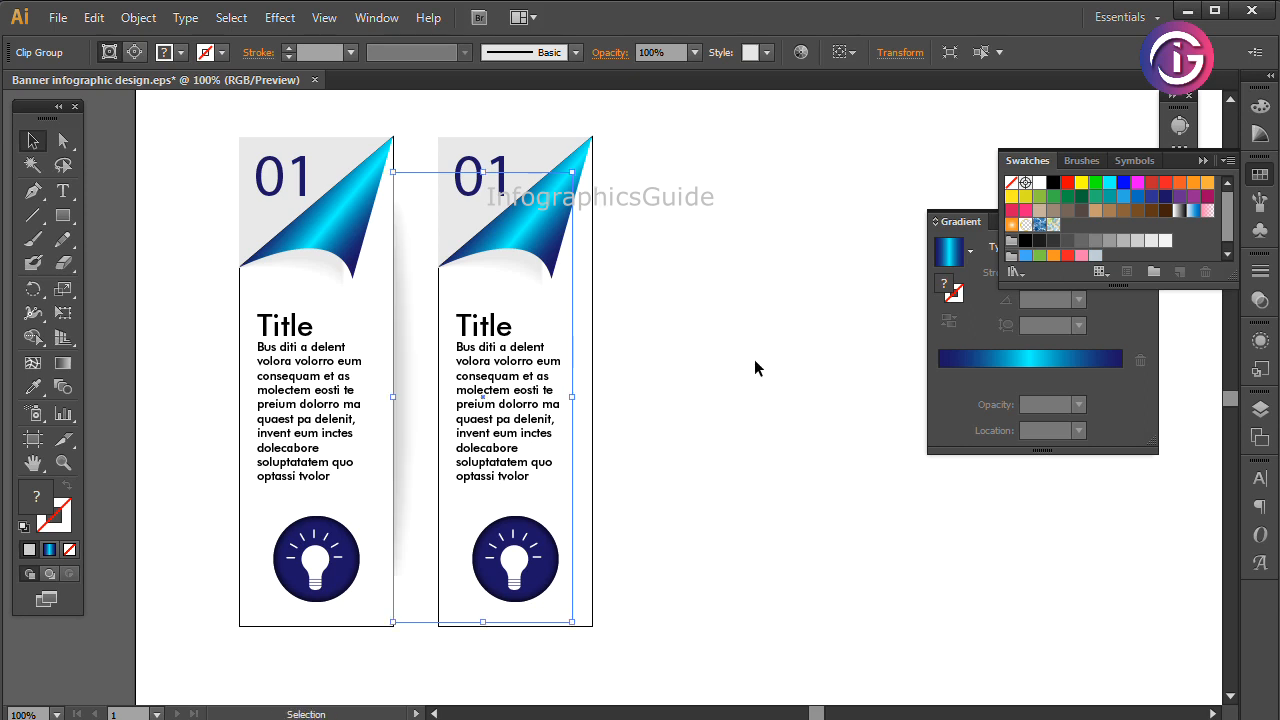
Narrow the clipping rectangle by pulling its outer edge in to just beyond the shadow
key(a)
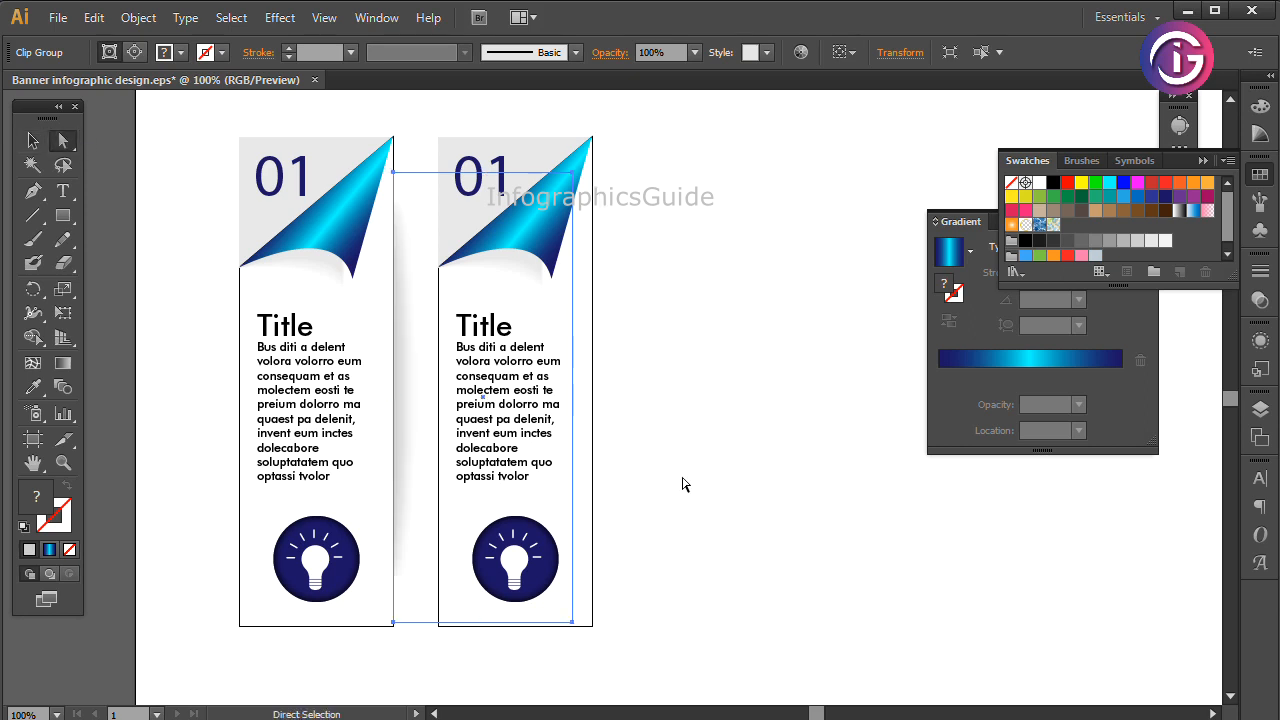
click(684, 484)
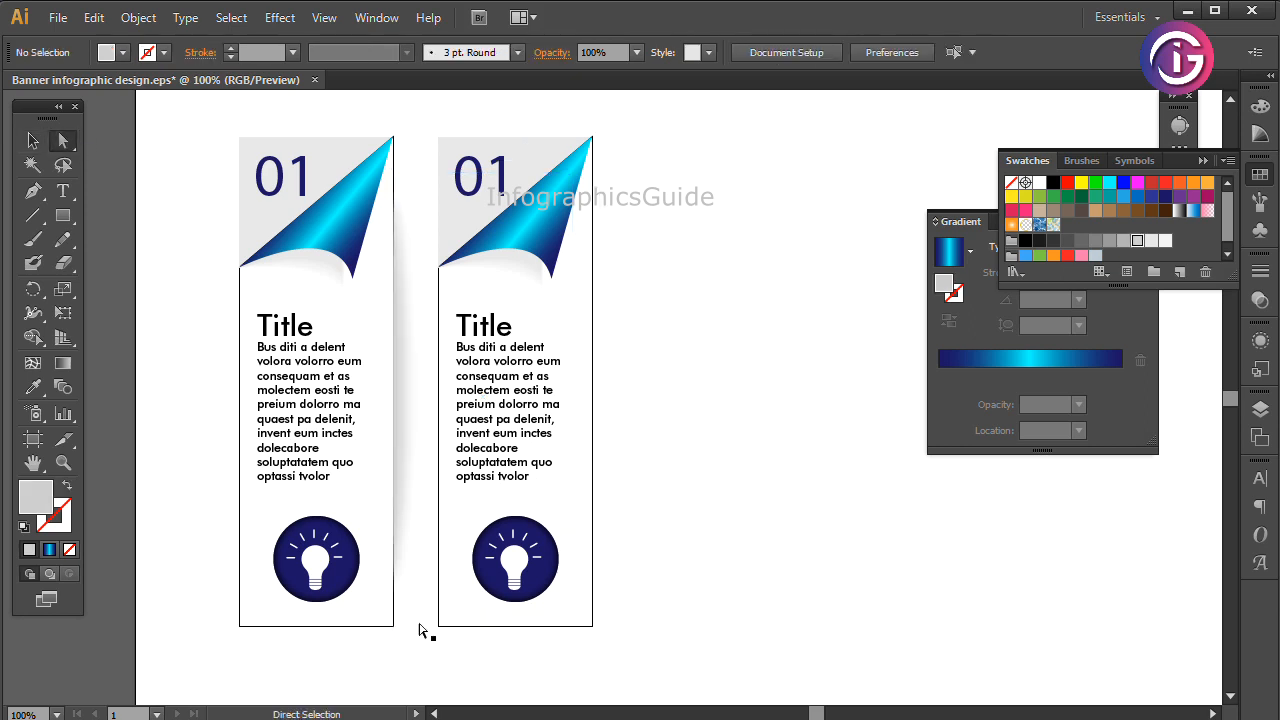
drag(423, 626, 595, 541)
drag(575, 438, 429, 411)
click(857, 468)
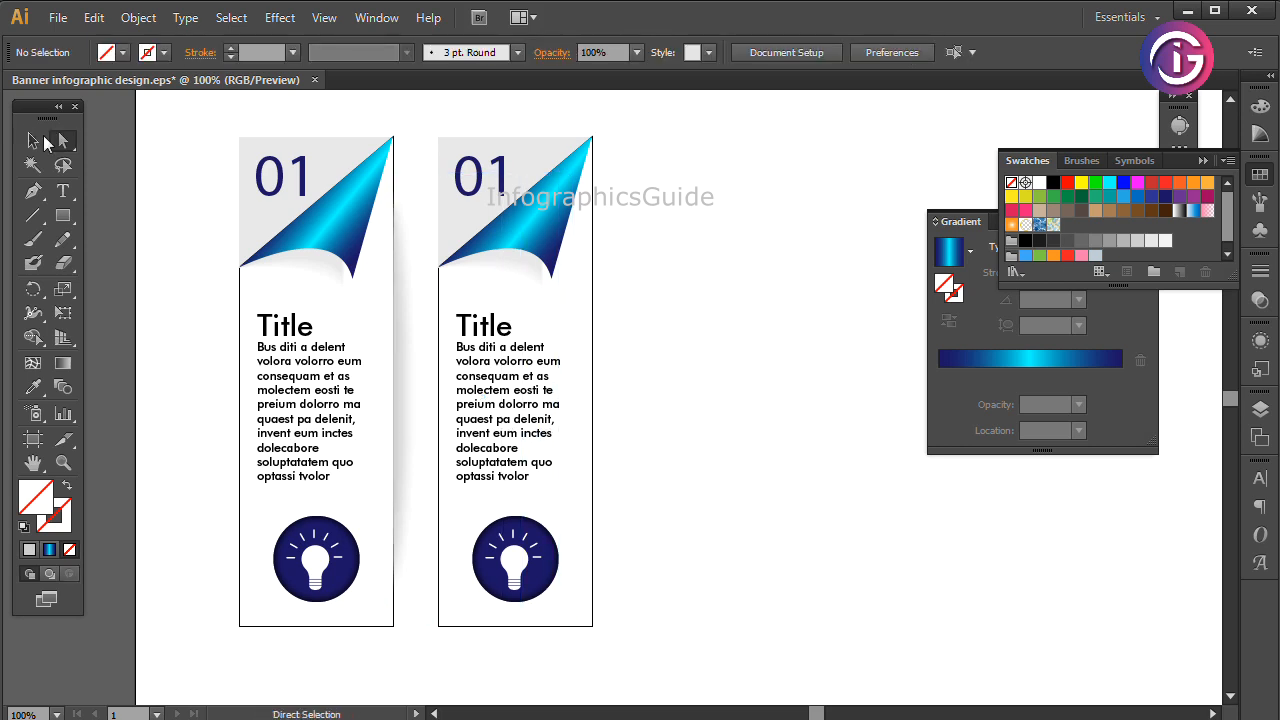
Select the white body shapes of both banners and remove their stroke
click(33, 141)
click(361, 628)
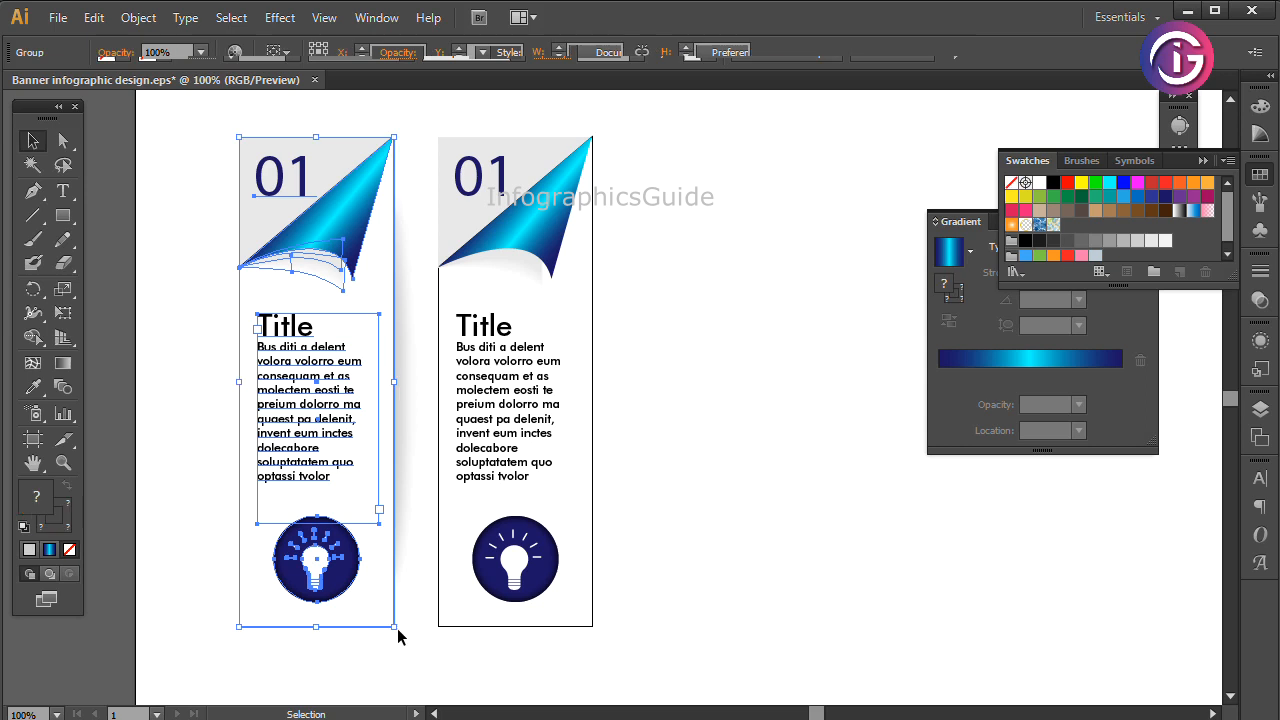
click(63, 141)
click(243, 540)
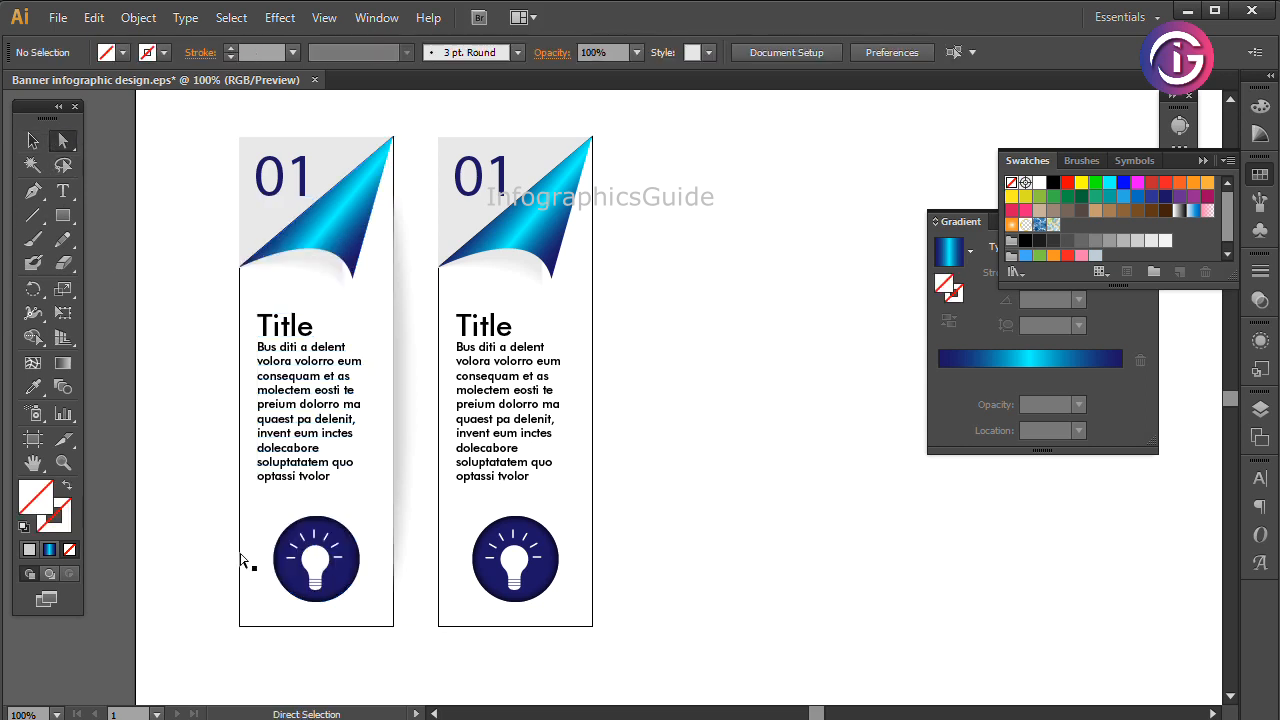
drag(246, 560, 486, 629)
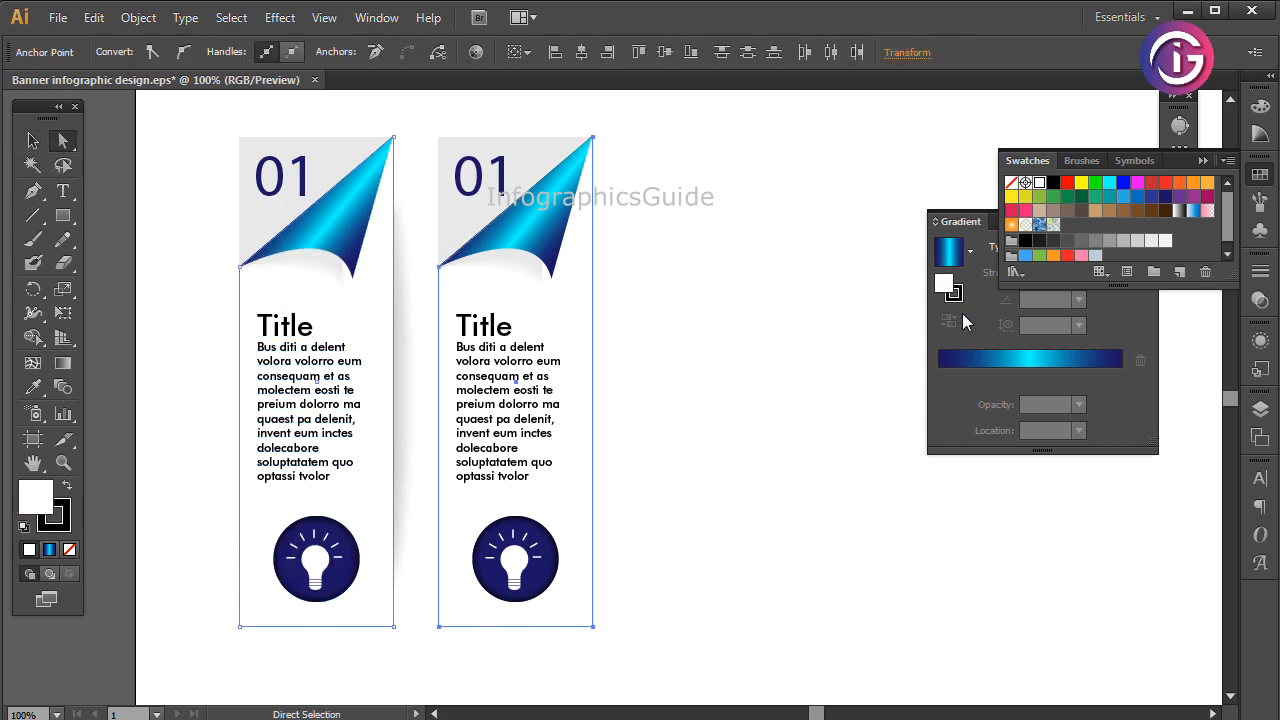
click(954, 292)
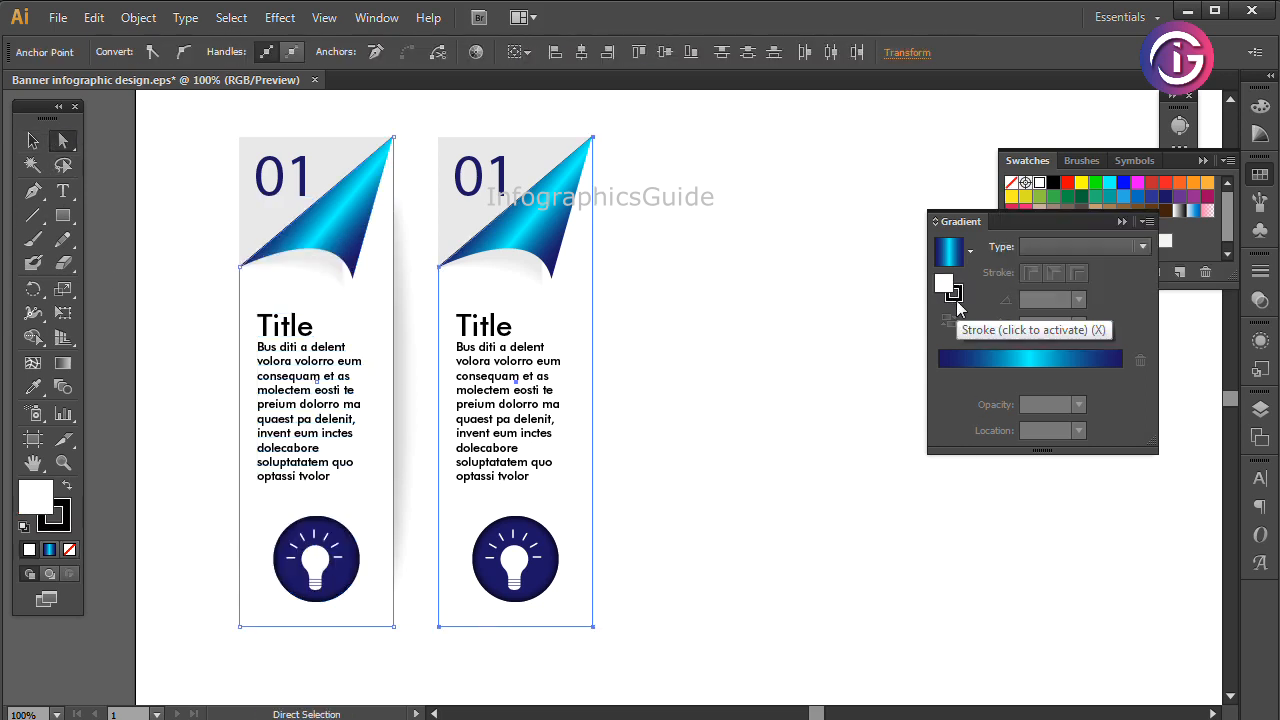
click(72, 550)
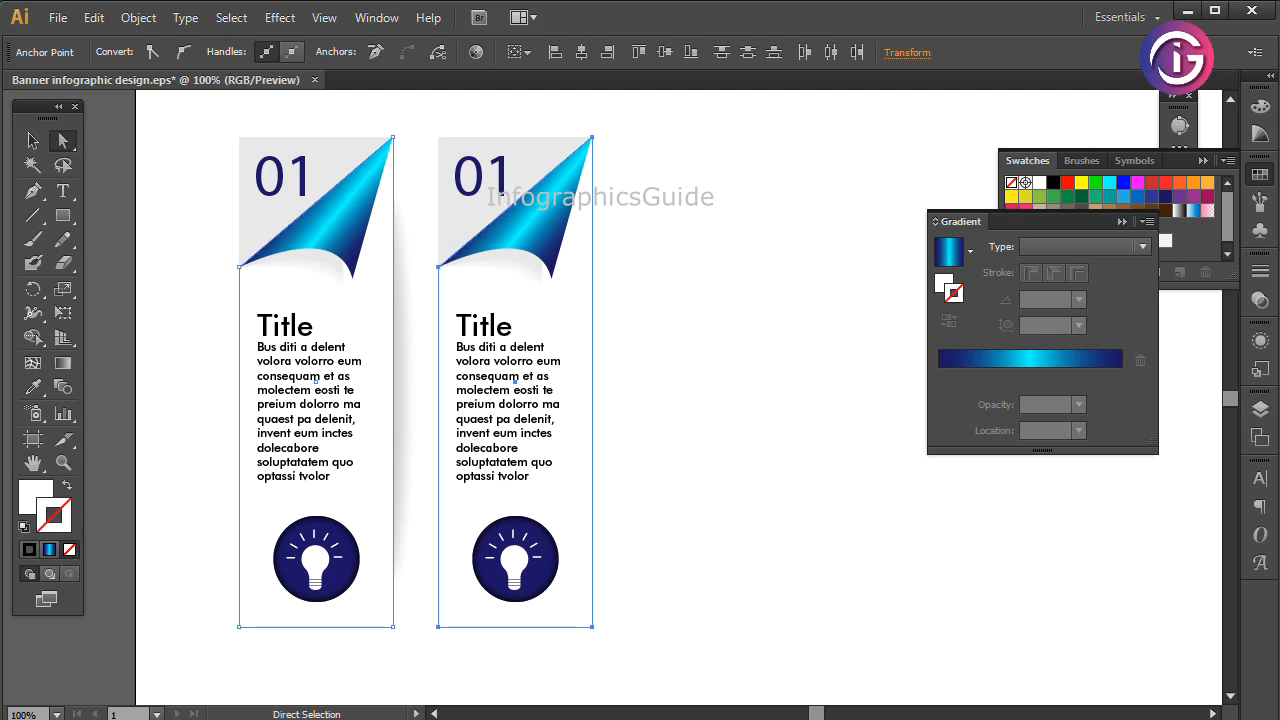
Move the copied banner sideways until it sits flush against the original banner's right edge
click(33, 140)
click(647, 376)
click(540, 232)
drag(540, 232, 492, 225)
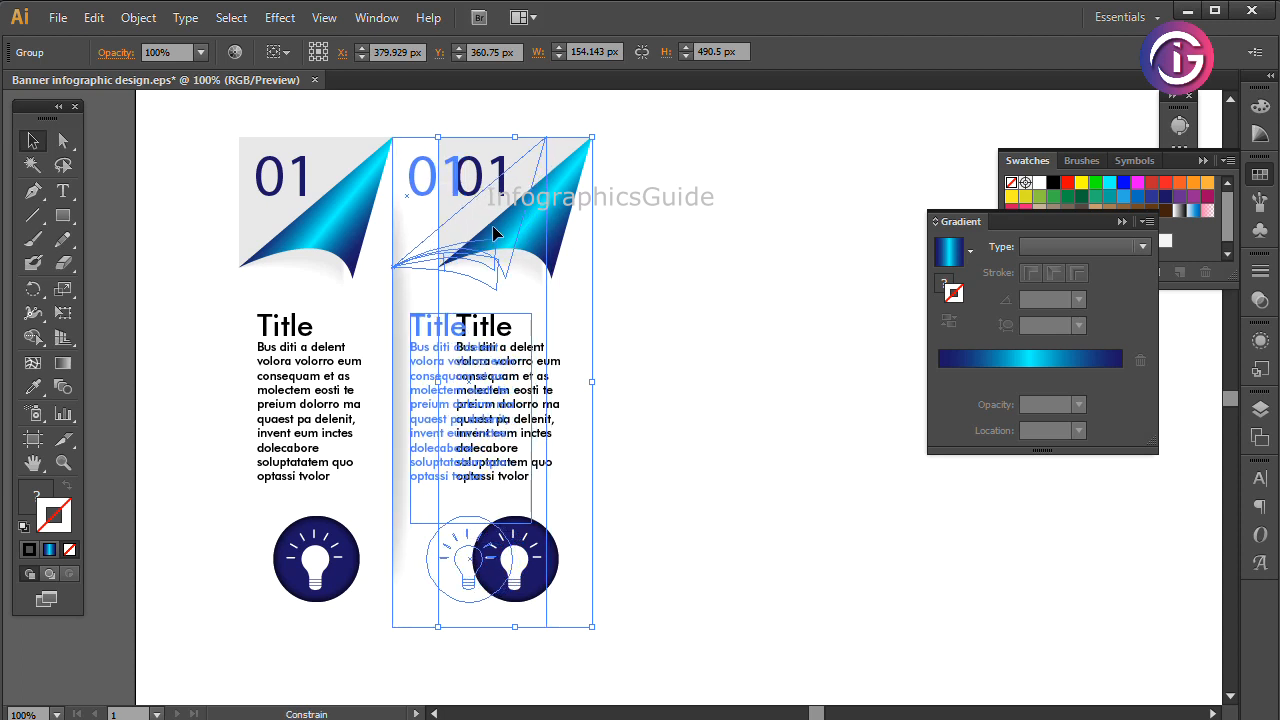
drag(492, 225, 493, 226)
click(568, 345)
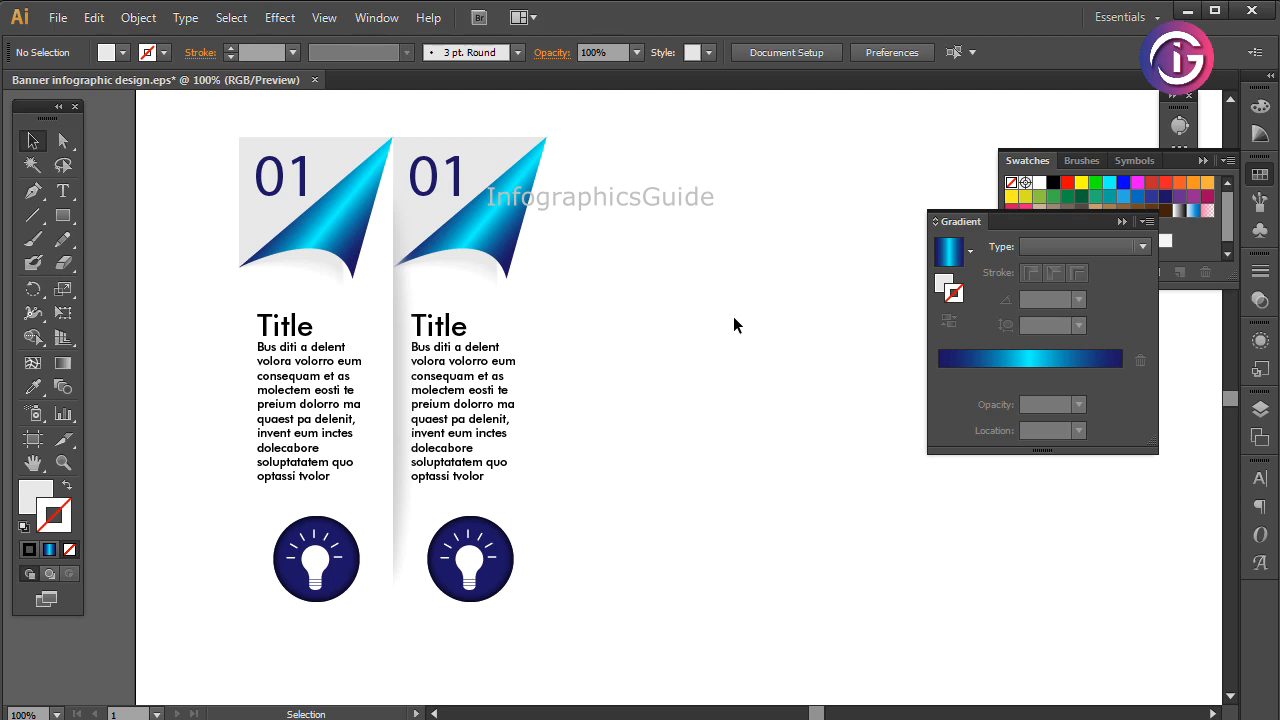
Shorten the blurred shadow ellipse between the banners to 352 px high and lower it to end near the icons' base
click(63, 146)
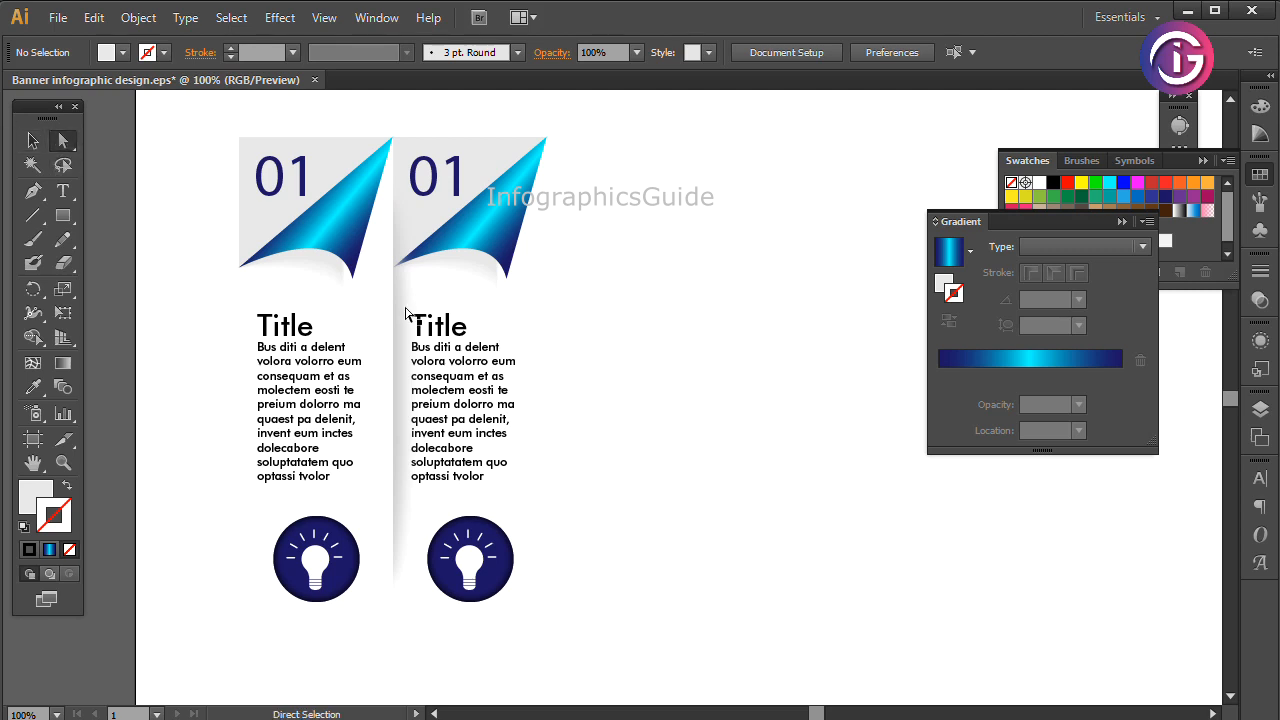
click(403, 305)
click(34, 142)
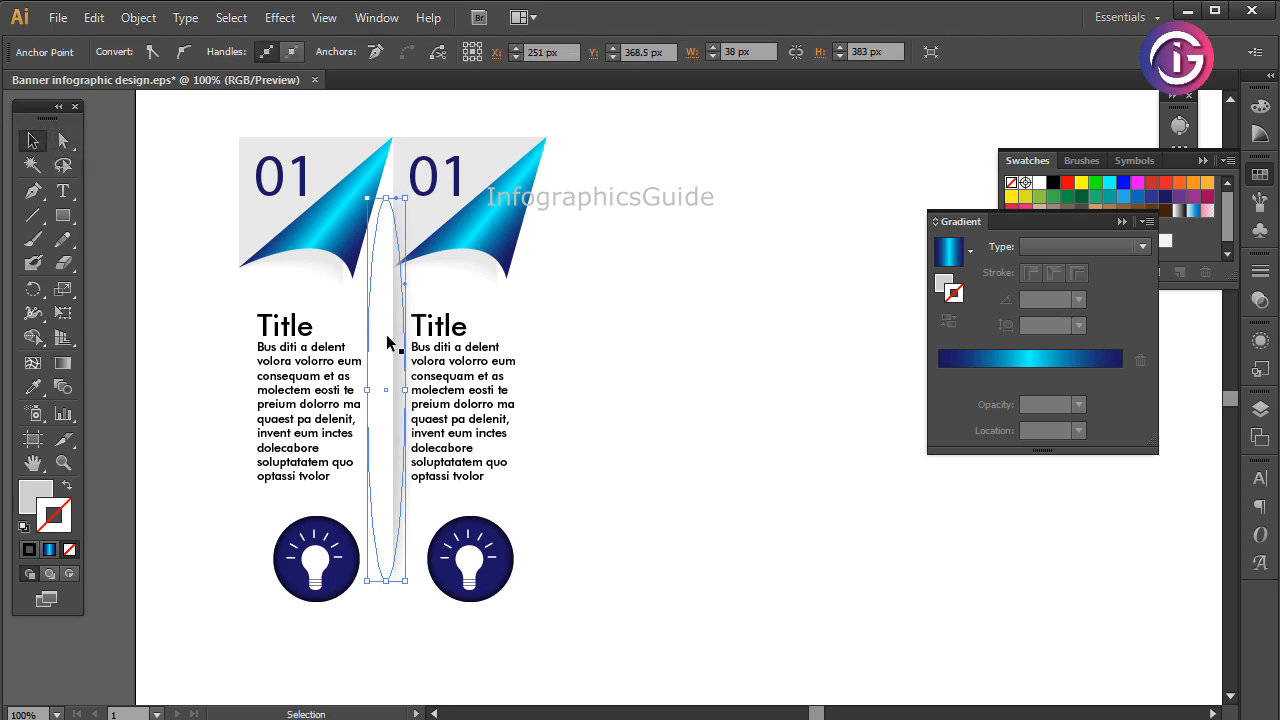
drag(387, 200, 389, 219)
drag(384, 593, 385, 604)
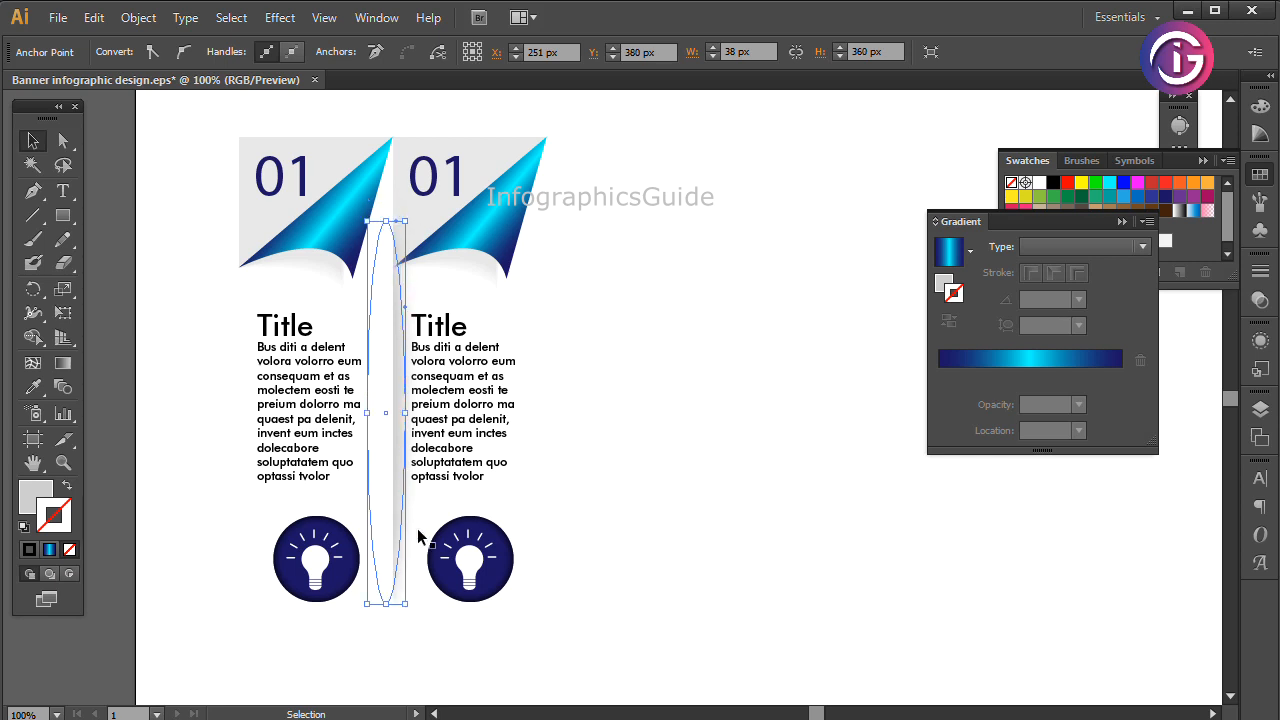
drag(388, 219, 392, 252)
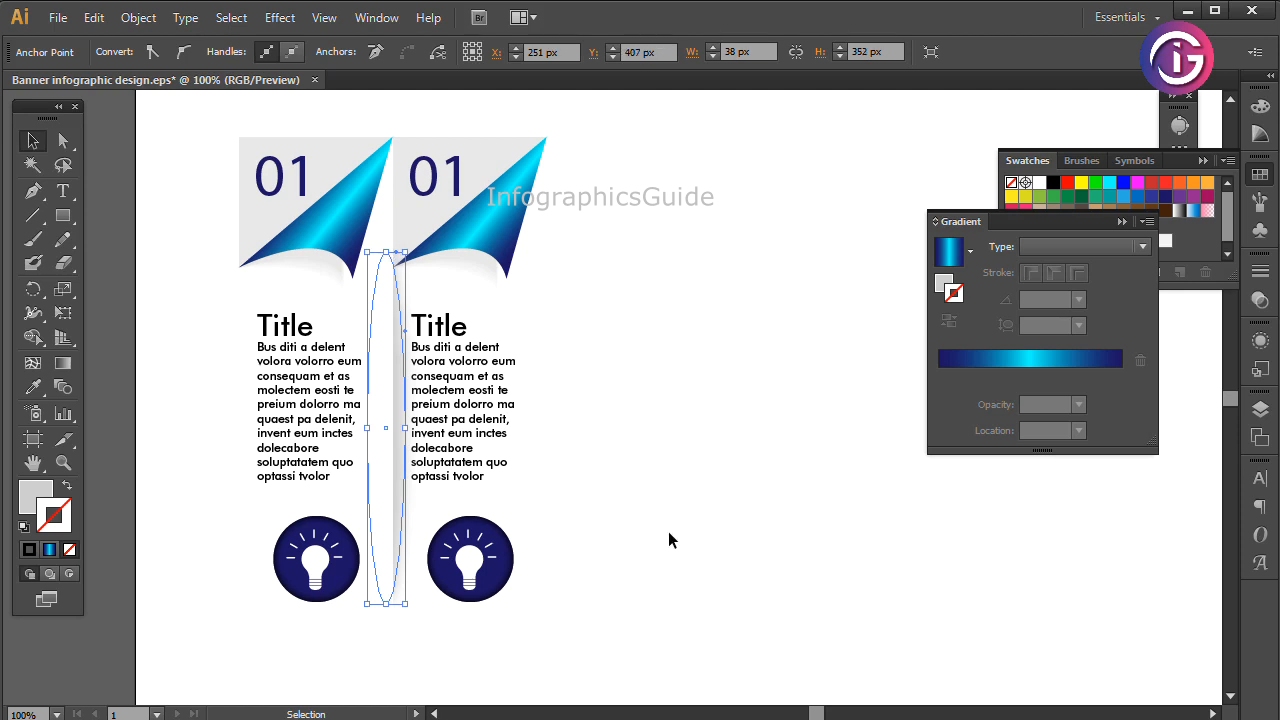
click(668, 540)
Recolour the second banner's curl gradient, setting the first stop to red (R=237 G=28 B=36) and the last to darker red
key(space)
mouse_move(663, 534)
mouse_down()
mouse_move(657, 491)
mouse_move(681, 541)
mouse_up()
key(a)
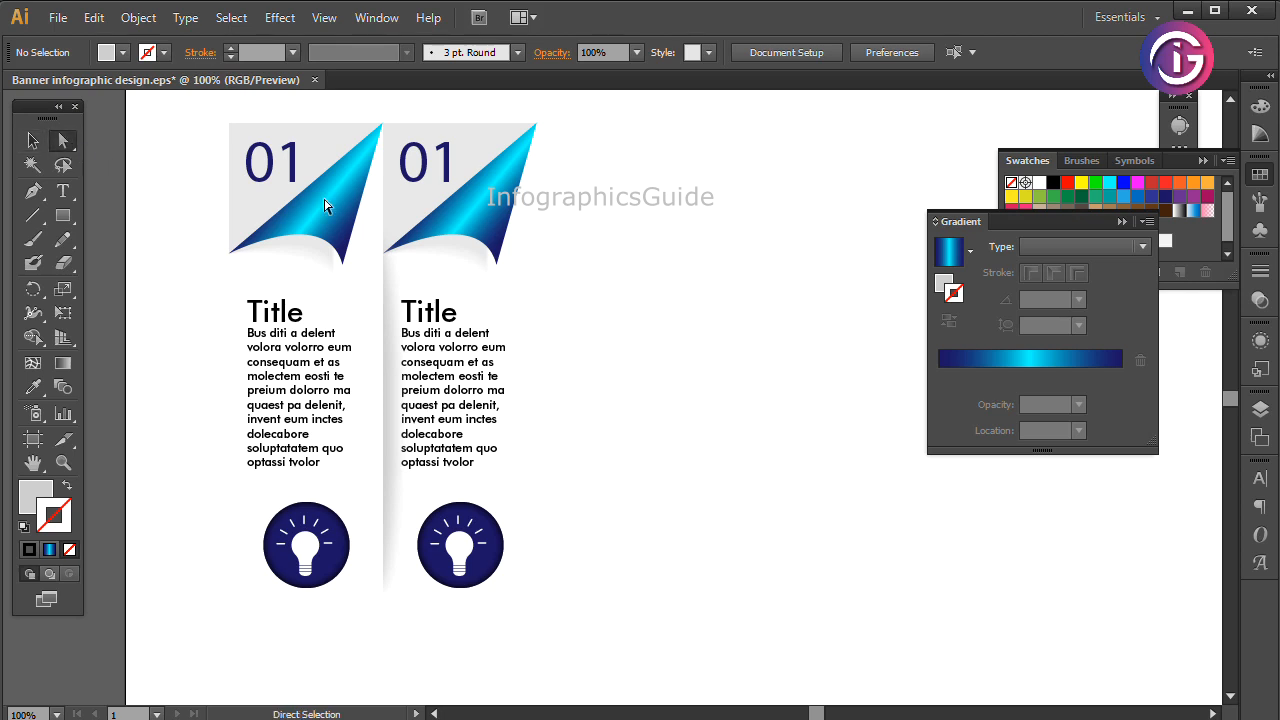
click(503, 226)
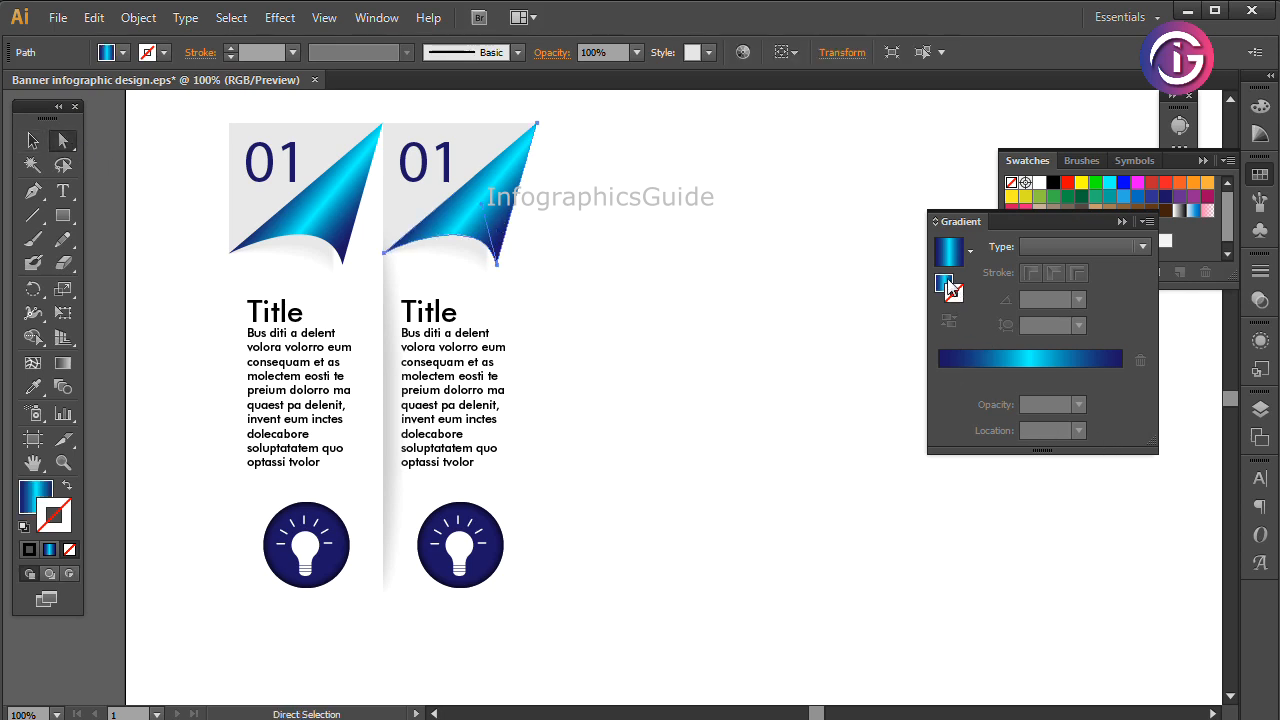
click(945, 284)
double_click(938, 377)
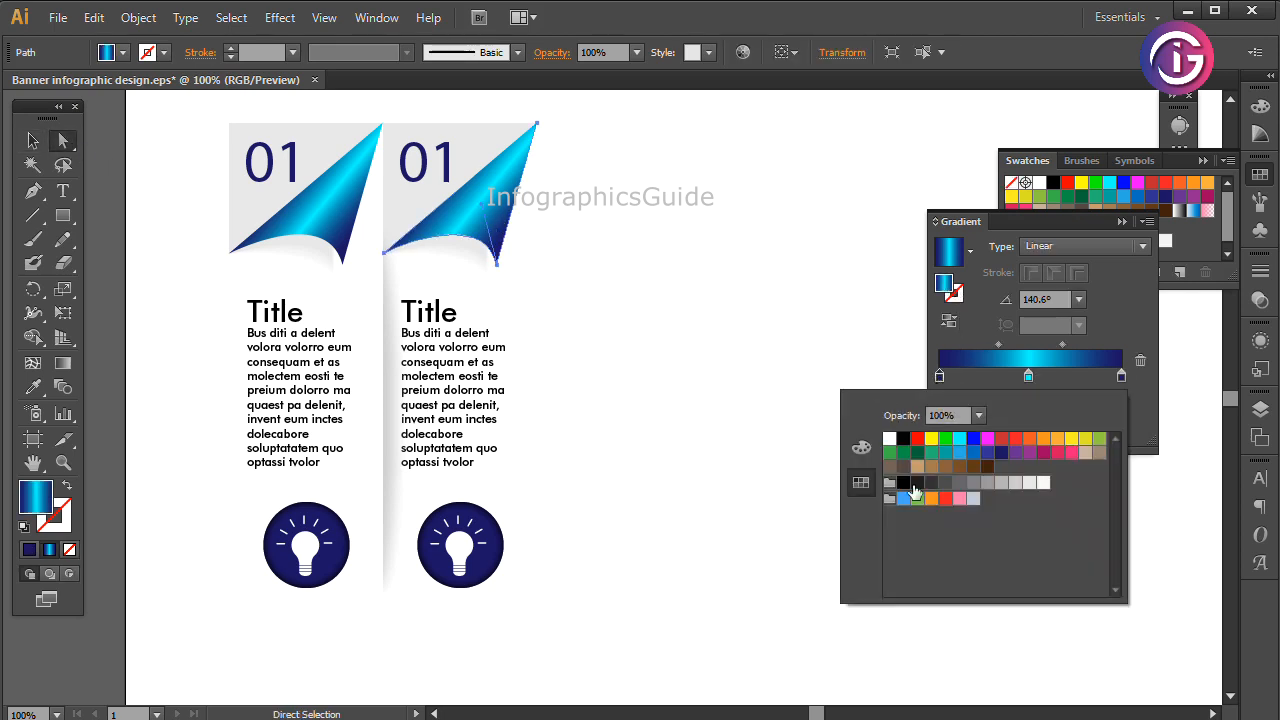
click(1017, 441)
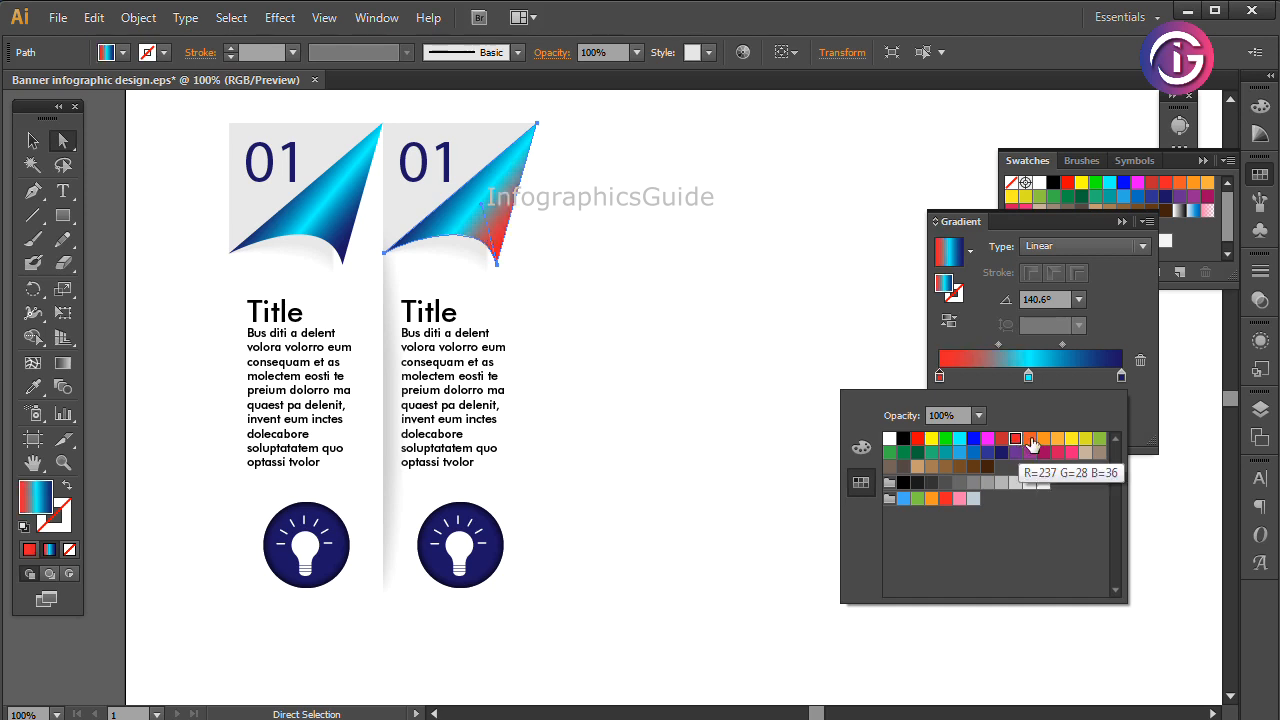
double_click(1121, 378)
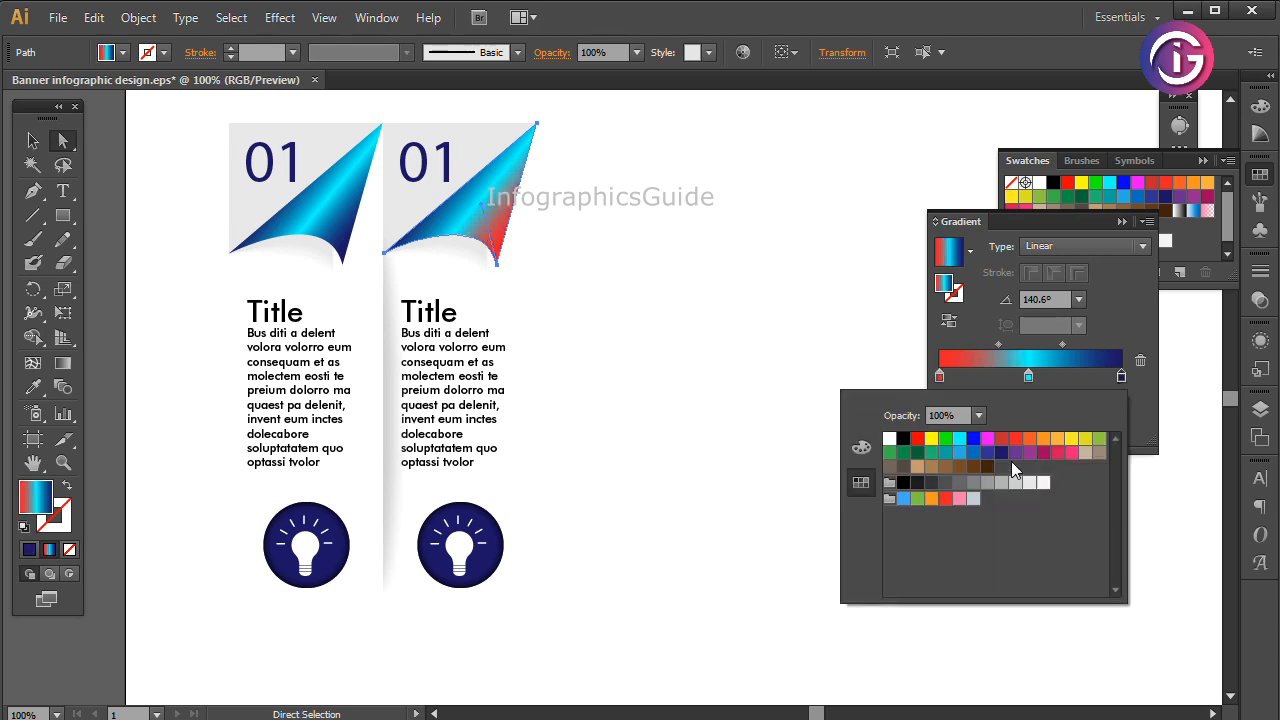
click(1001, 438)
Set the middle stop of the second banner's curl gradient to orange (R=247 G=147 B=30)
double_click(1028, 376)
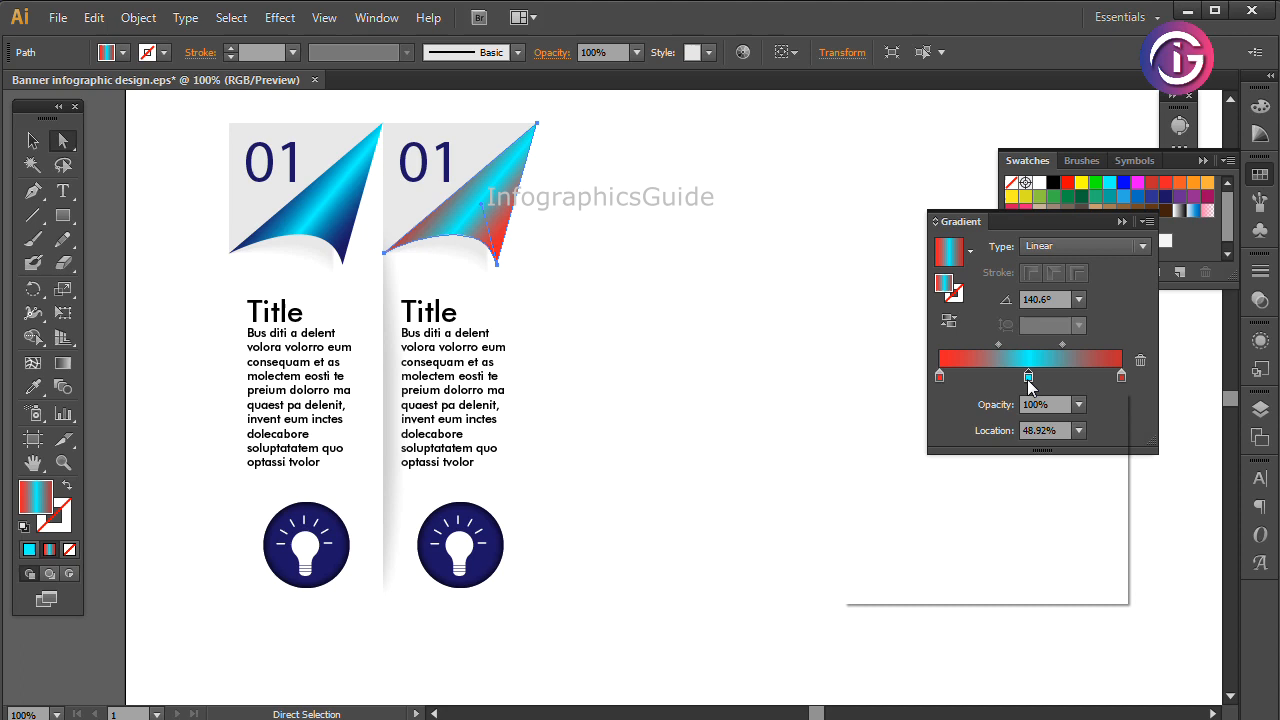
click(1030, 440)
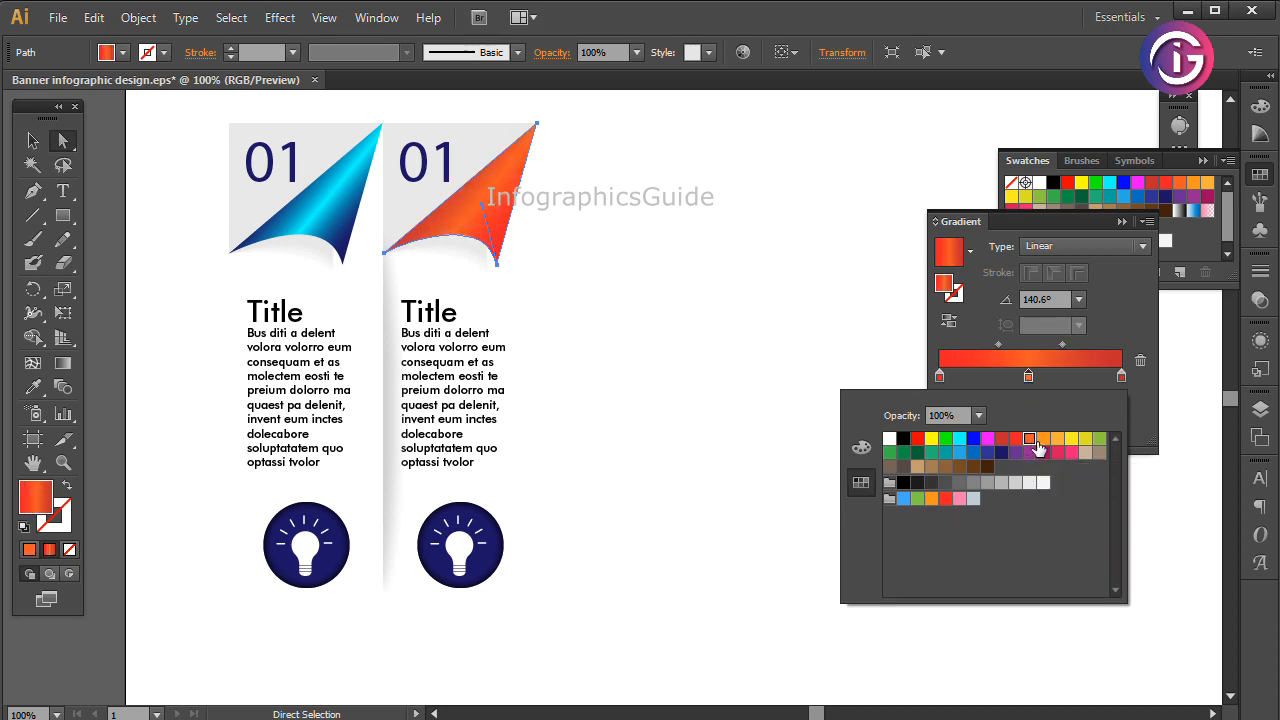
click(1043, 440)
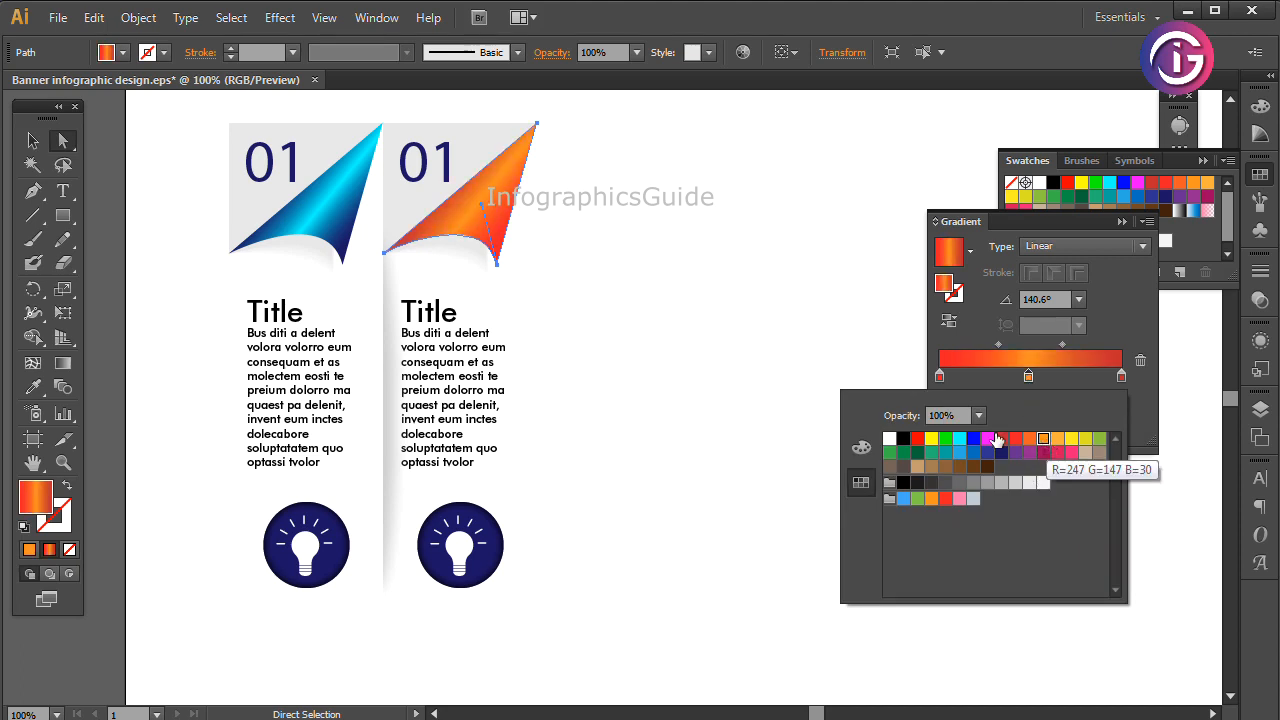
Recolour the second banner's icon circle from dark blue to the darker red swatch
click(744, 383)
click(497, 568)
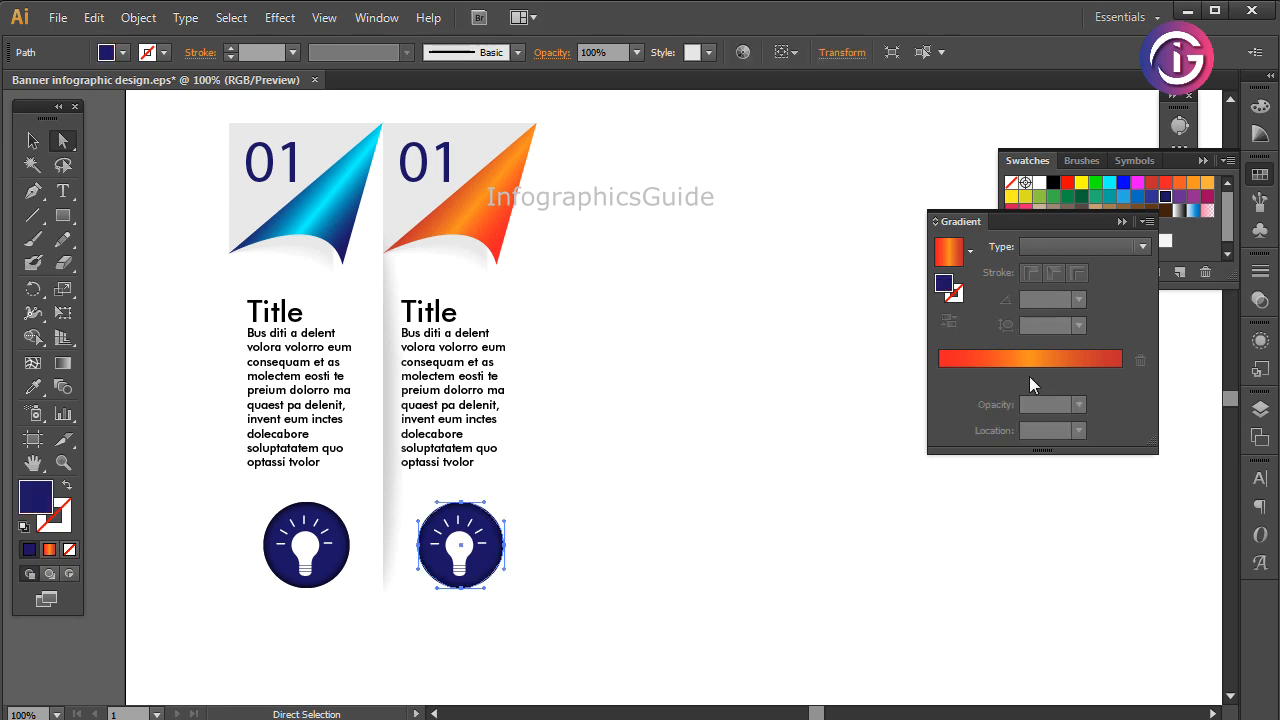
click(1151, 182)
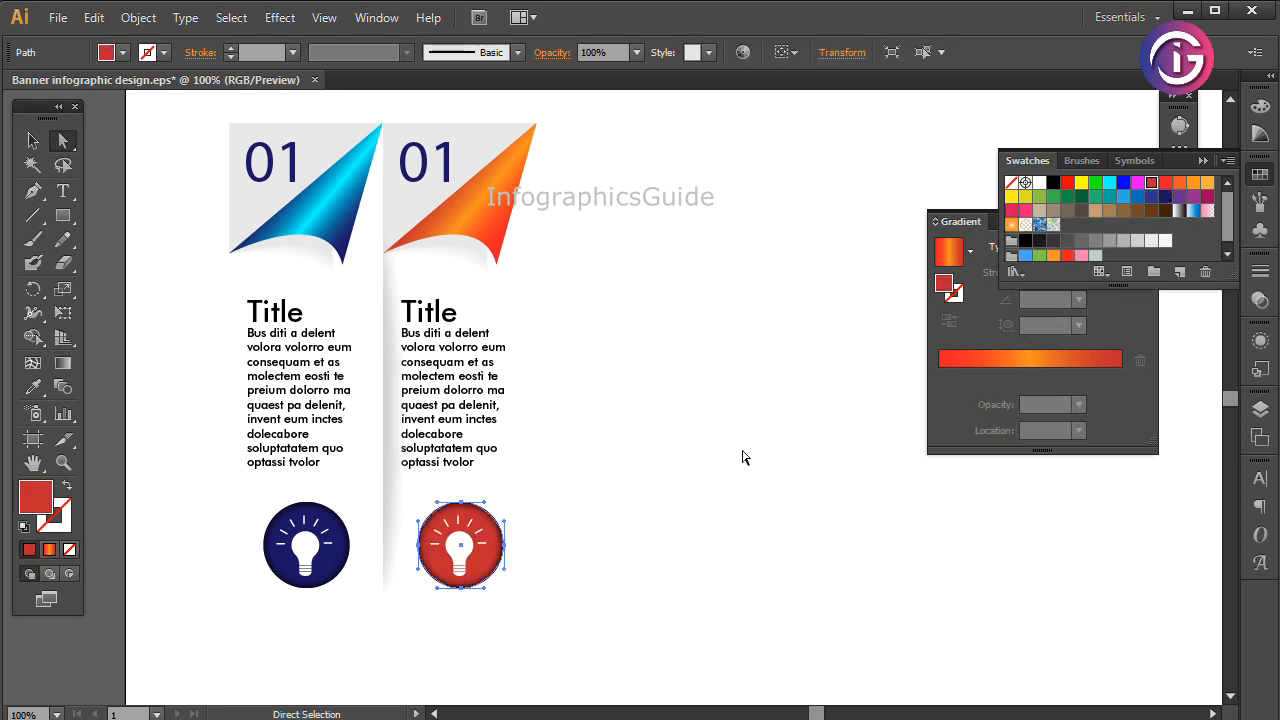
click(742, 458)
key(v)
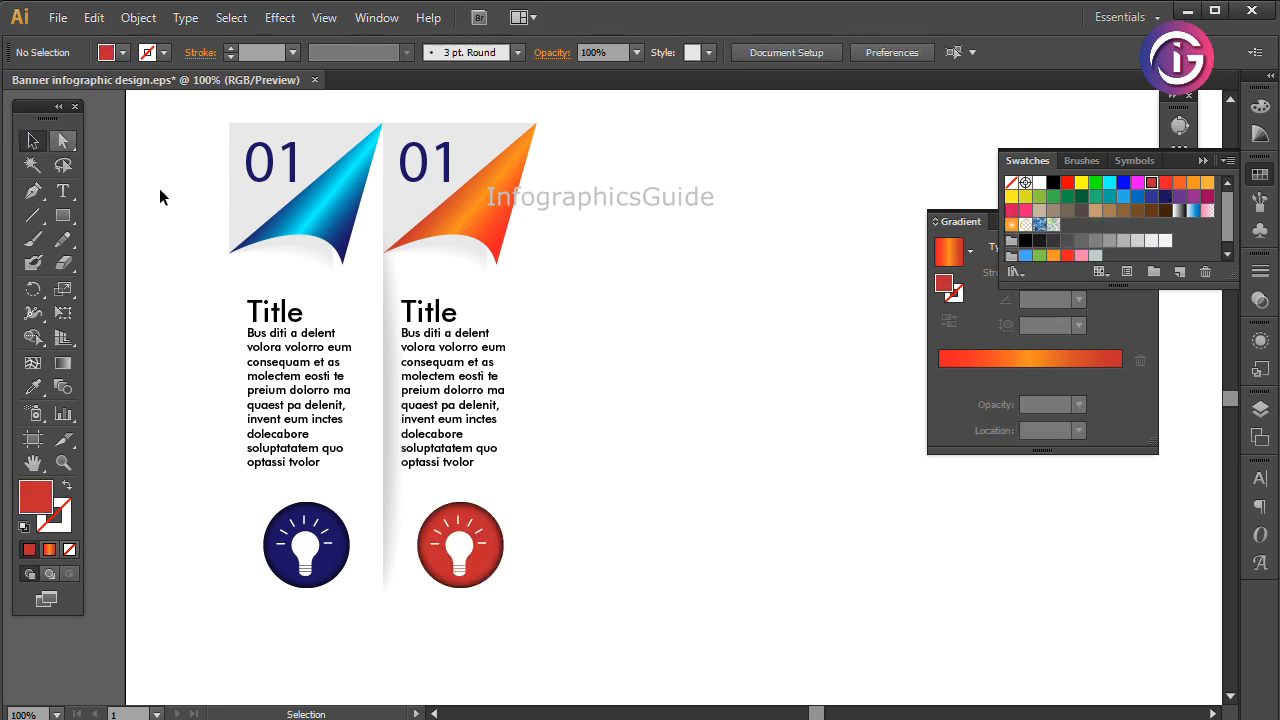
Ungroup the second banner so its elements can be selected individually
drag(532, 545, 694, 529)
click(615, 548)
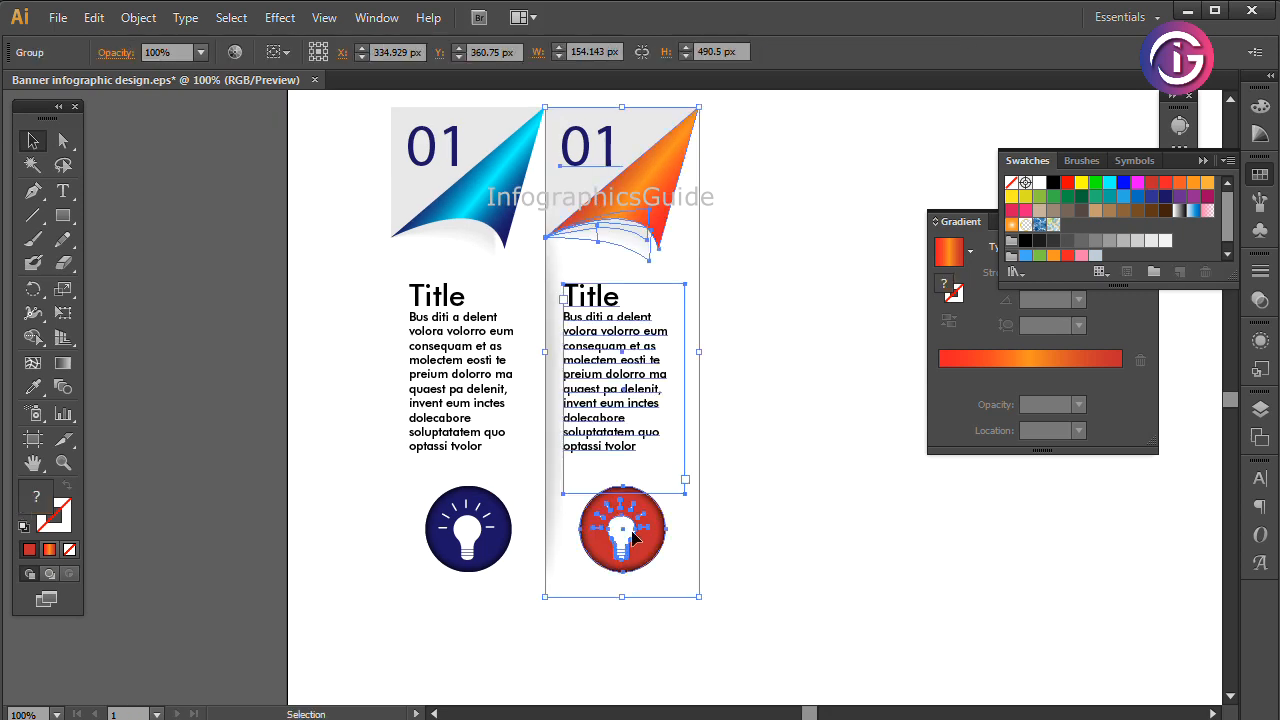
right_click(633, 327)
click(700, 444)
click(844, 533)
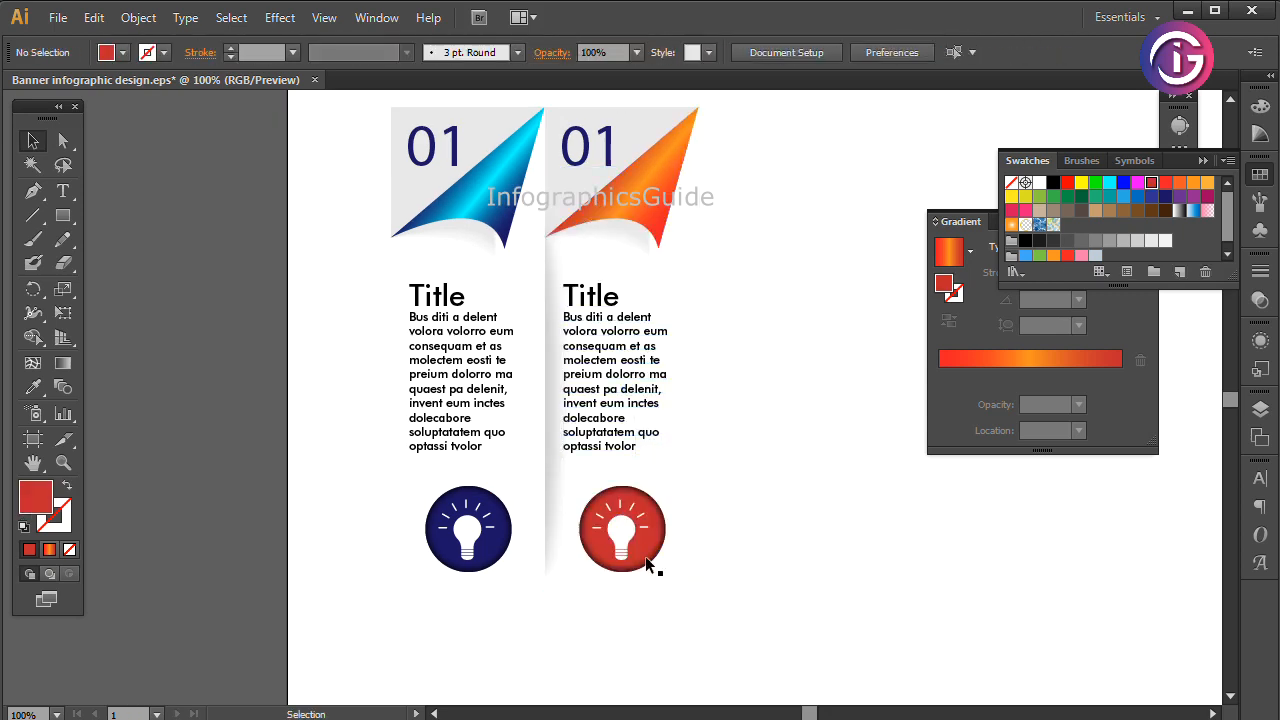
Bring the white people icon in from outside the artboard and place it below the second banner's circle
click(627, 538)
drag(249, 475, 694, 478)
drag(198, 444, 1025, 663)
drag(1120, 656, 594, 582)
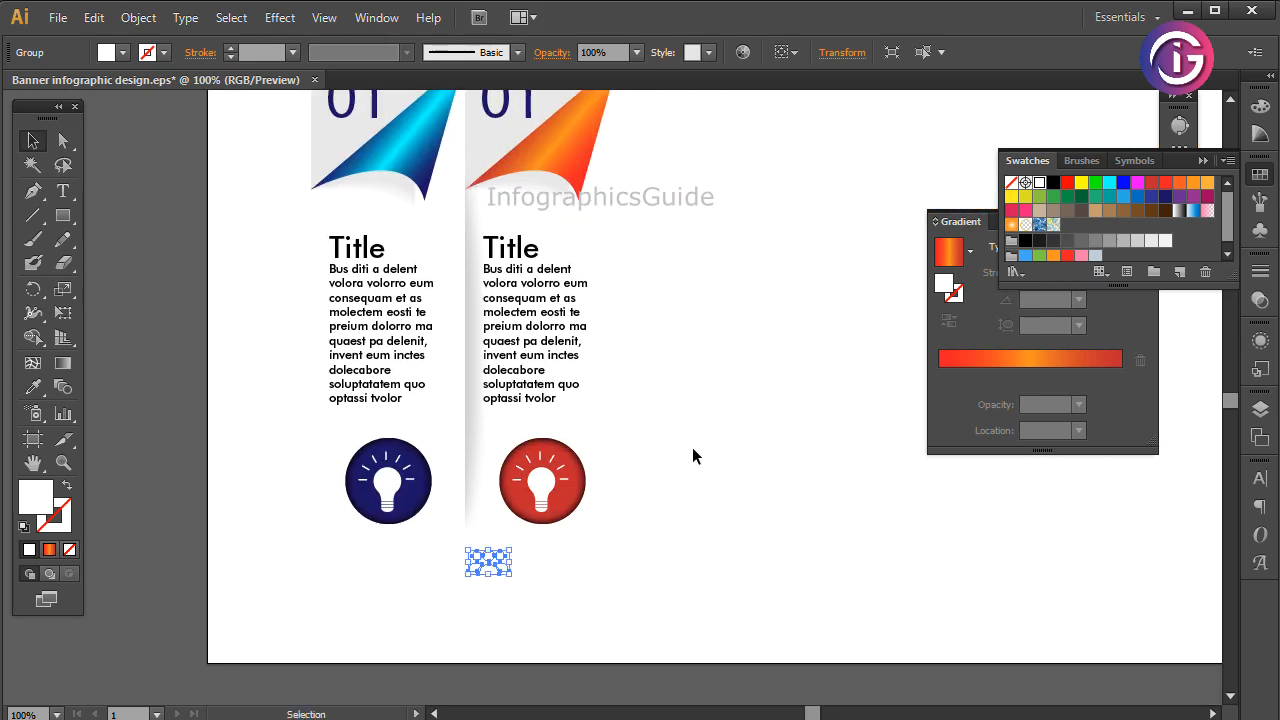
Replace the light bulb in the second banner's red circle with the white people icon, centred in the circle
click(548, 506)
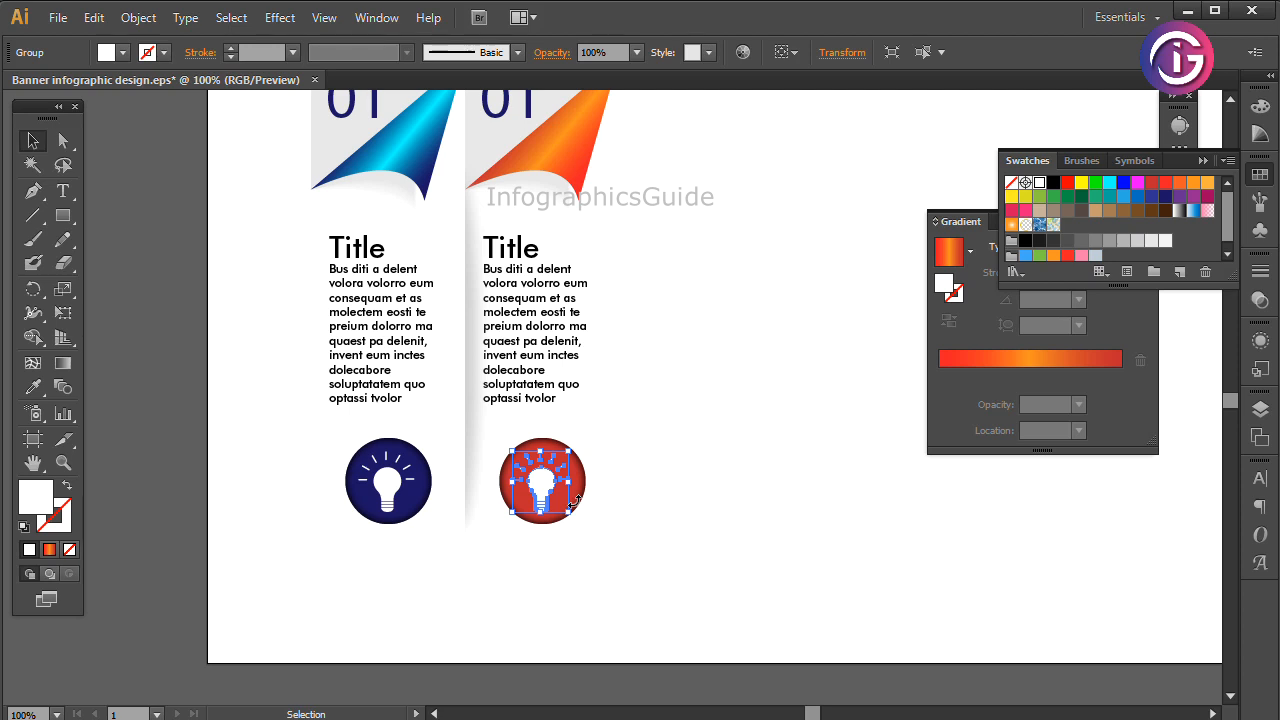
key(Delete)
click(486, 574)
drag(488, 570, 566, 466)
click(676, 534)
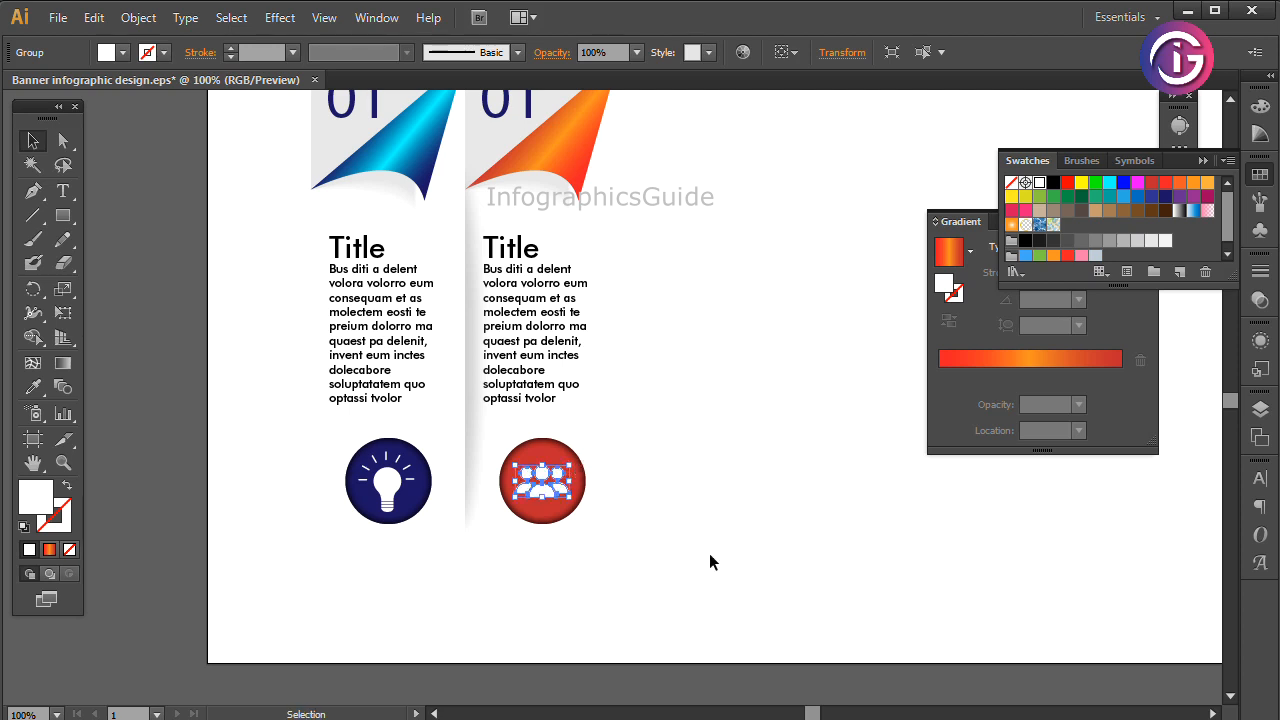
click(541, 492)
click(709, 523)
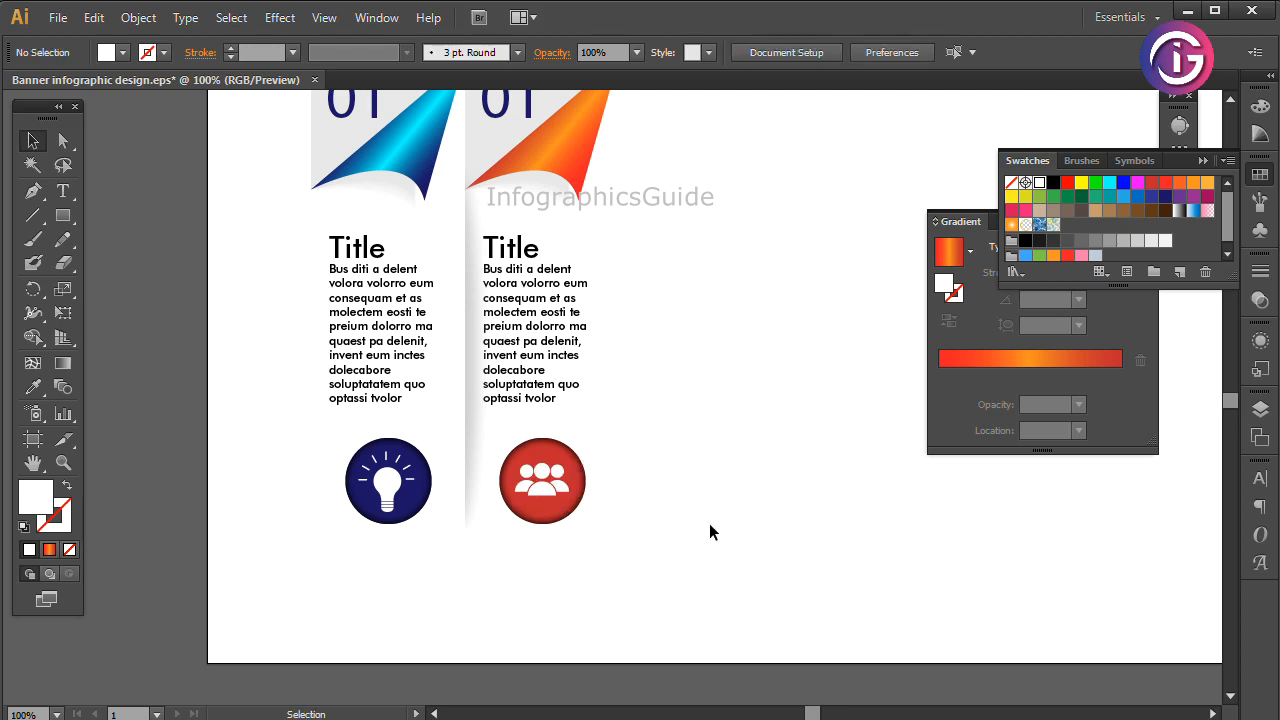
Group all of the second banner's elements together with its edge shadow
key(ctrl+minus)
drag(708, 466, 700, 560)
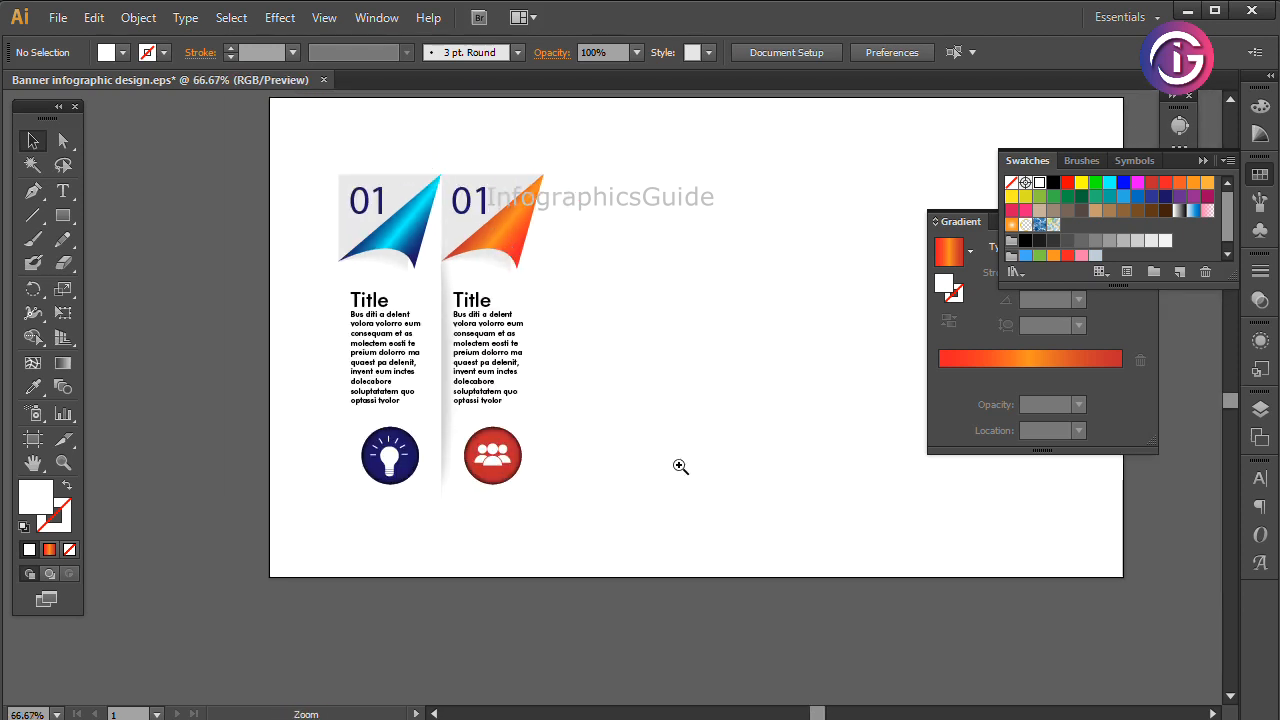
drag(315, 183, 847, 542)
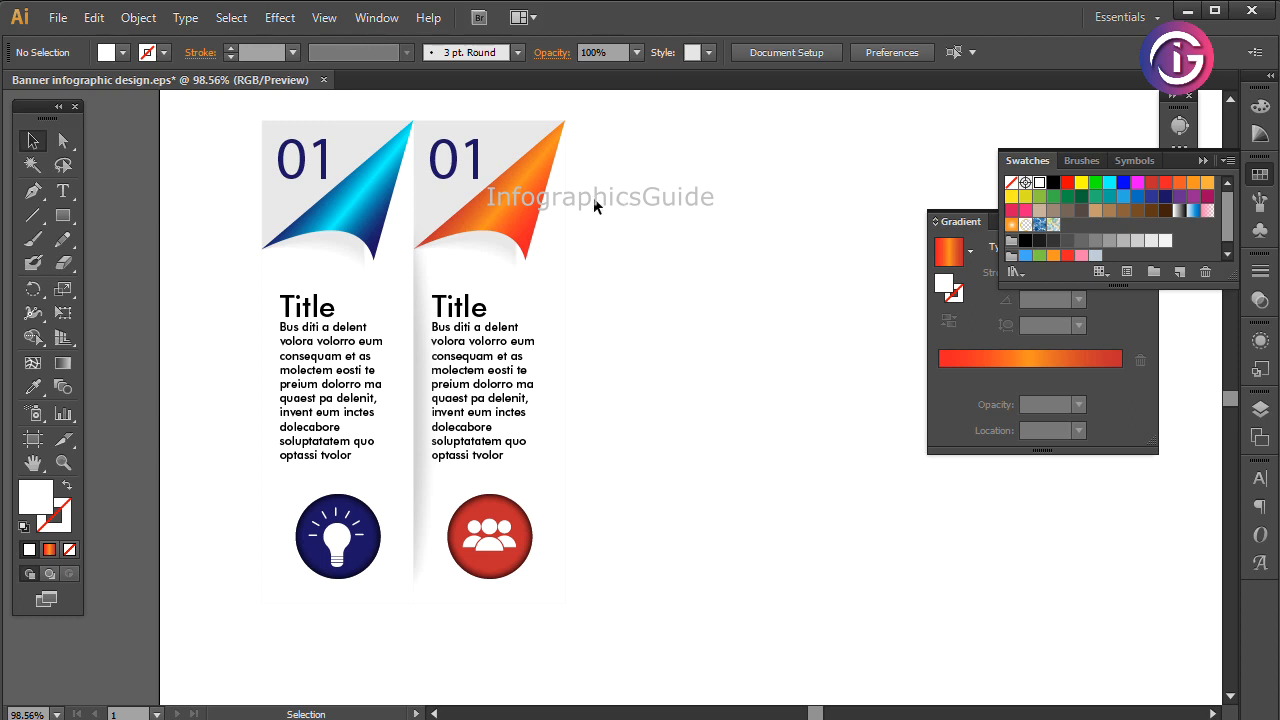
drag(618, 109, 740, 400)
drag(538, 398, 418, 597)
right_click(490, 238)
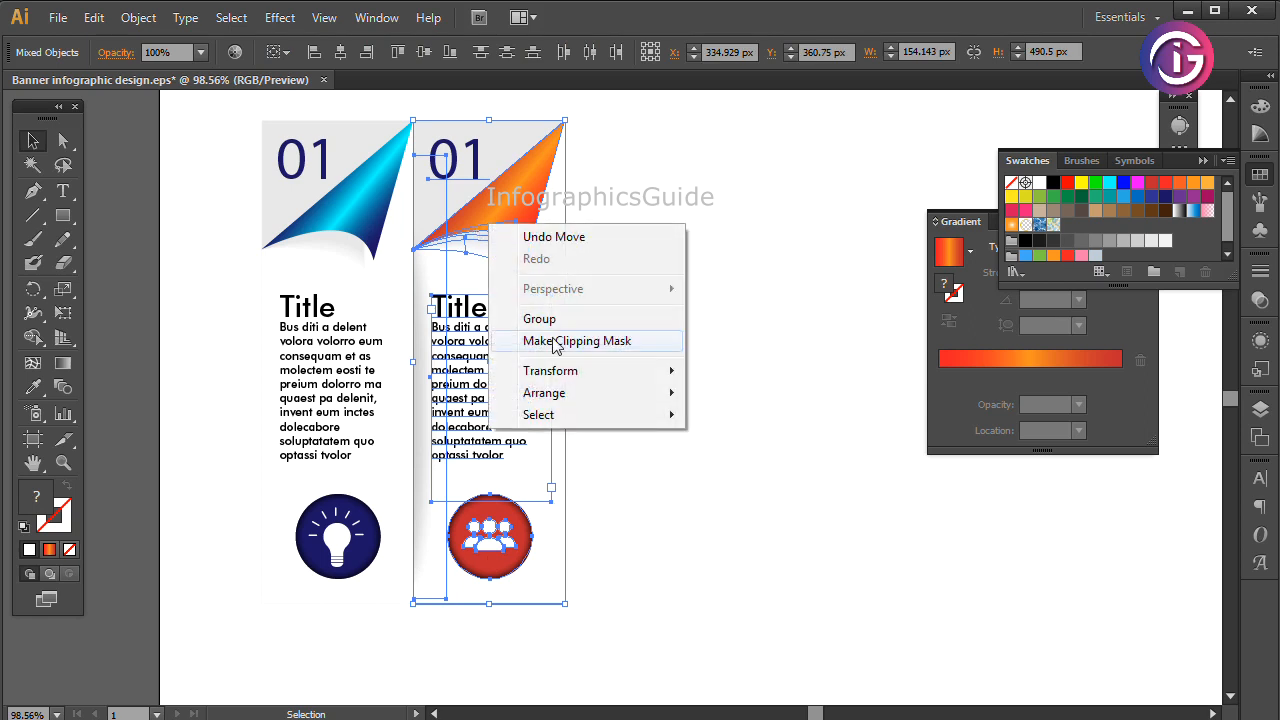
click(543, 314)
click(697, 443)
Recolour the second banner's number in the darker red and change it to 02
click(62, 190)
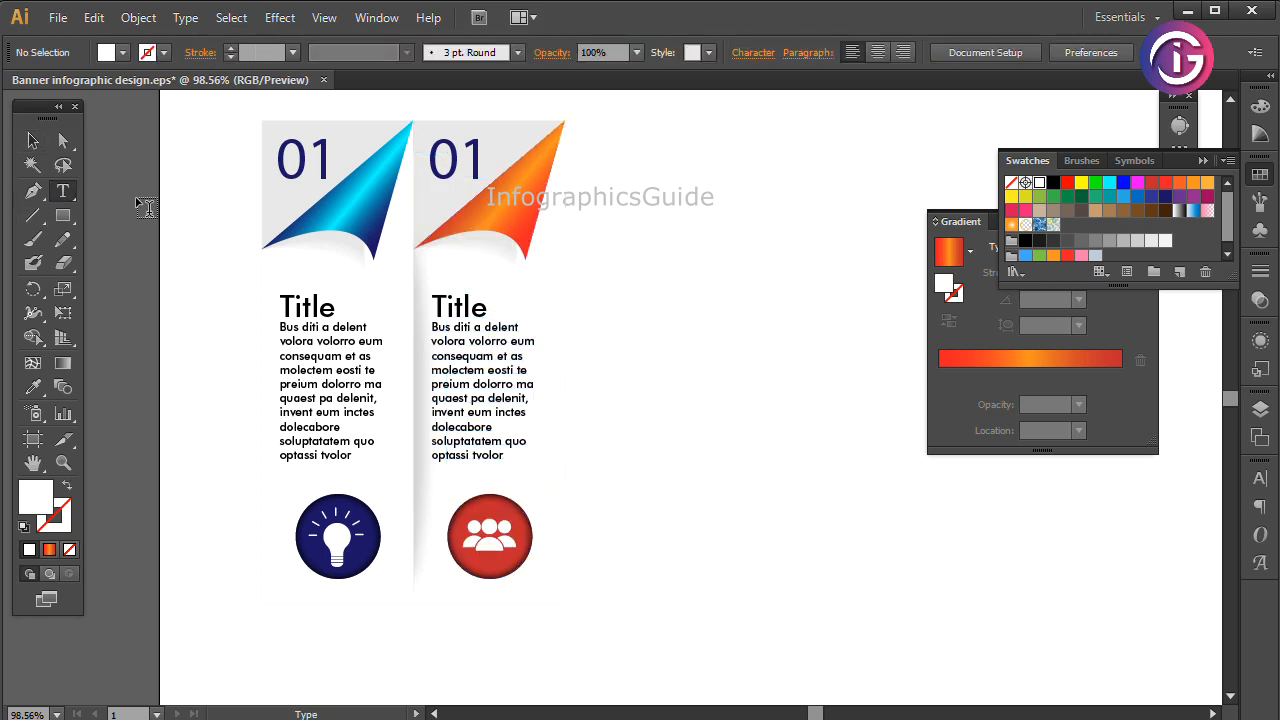
click(467, 155)
double_click(472, 165)
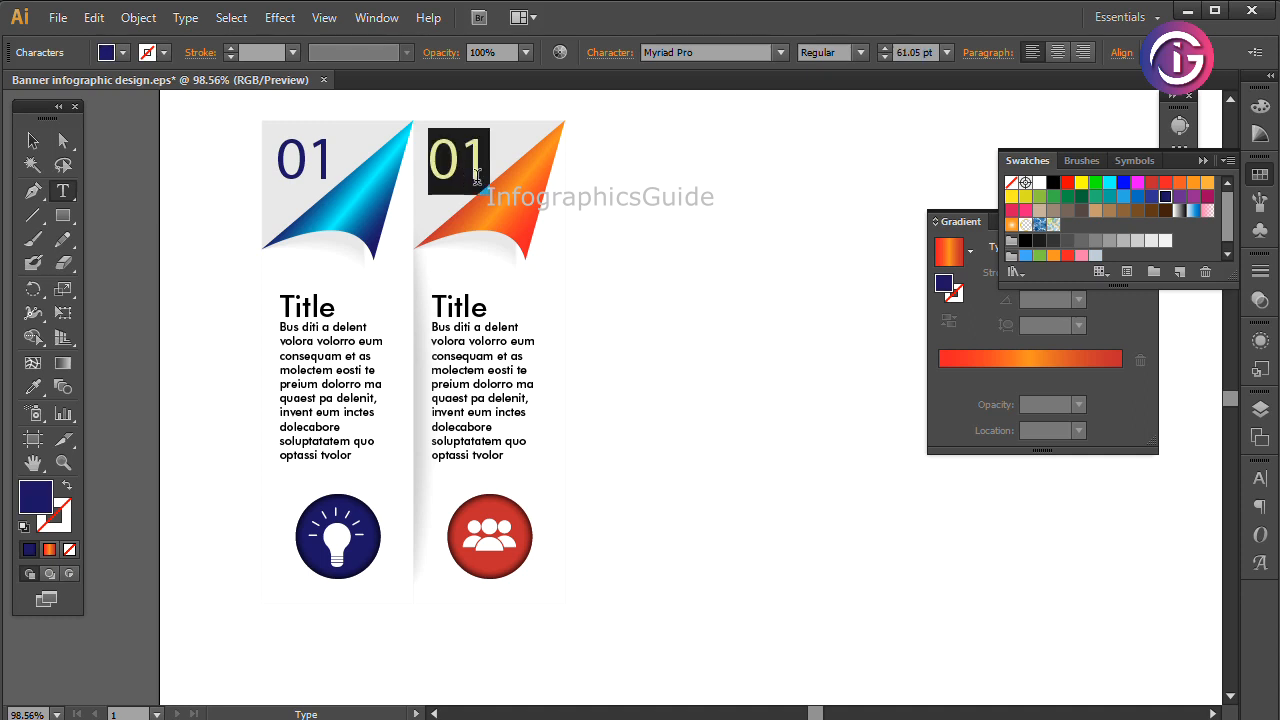
click(1152, 184)
drag(466, 160, 511, 163)
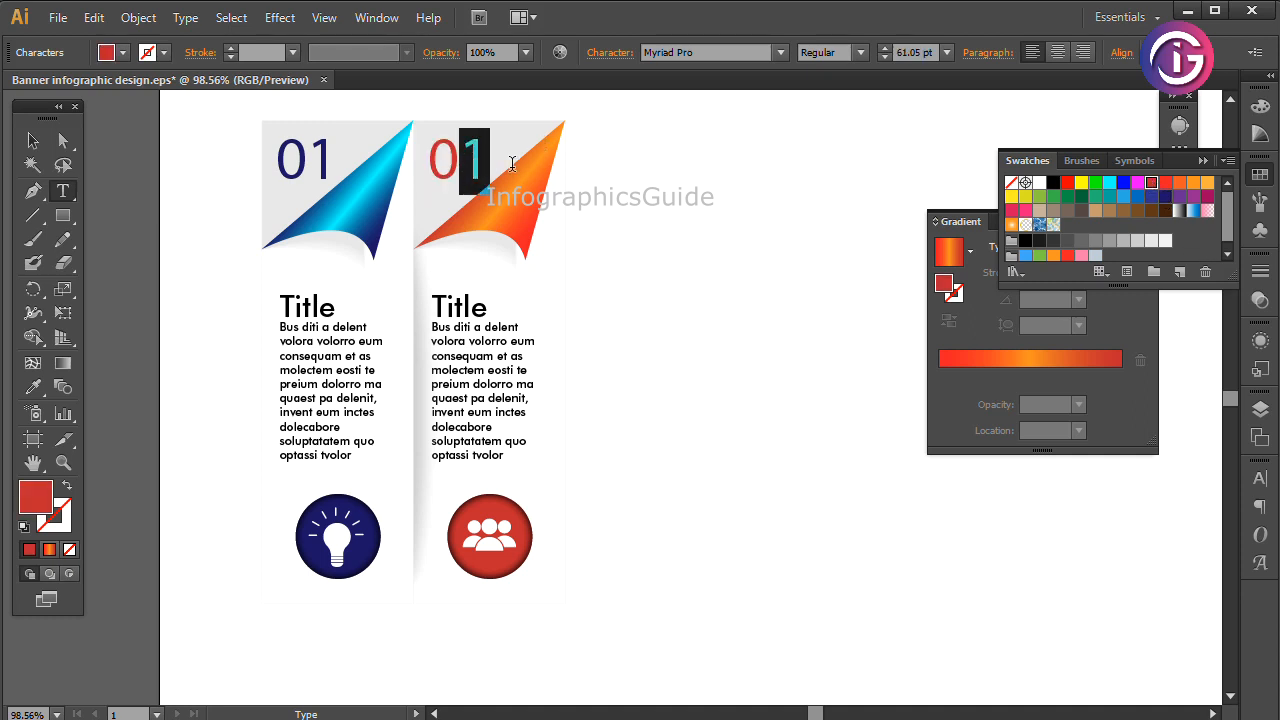
text(2)
key(Escape)
click(214, 204)
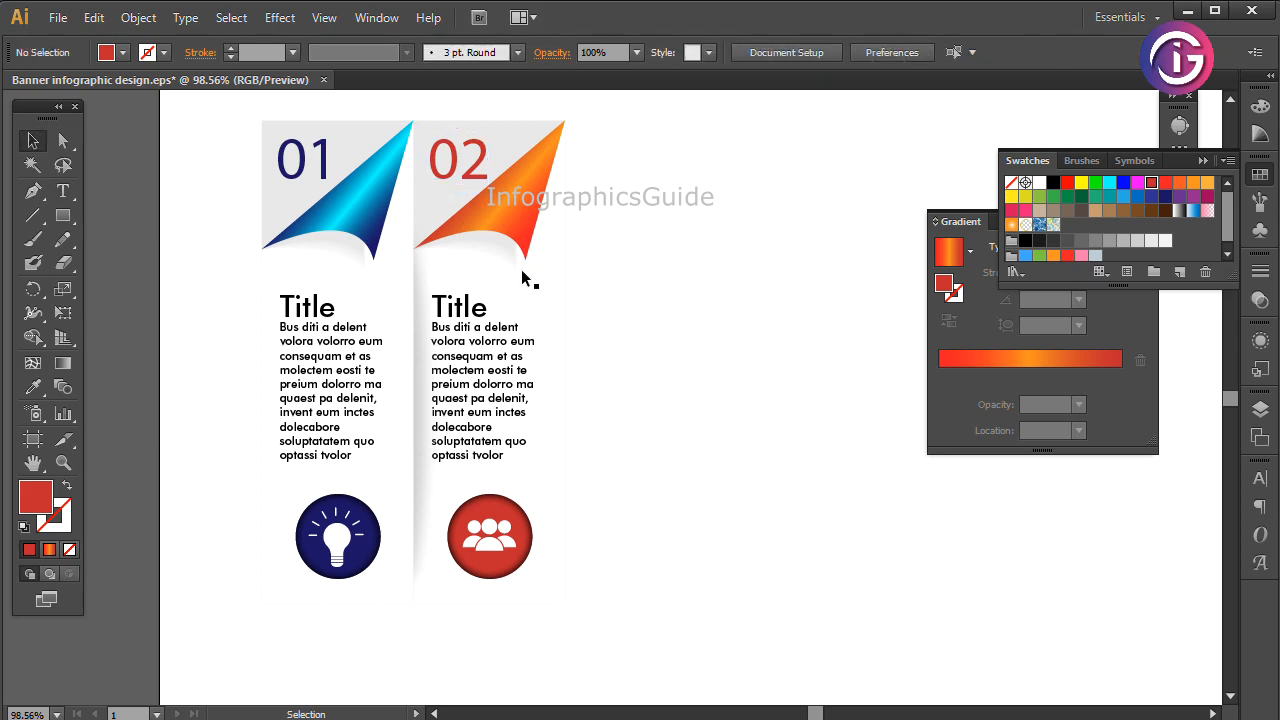
Copy the second banner flush against its right edge and repeat the duplication three times for a row of six banners
click(513, 243)
drag(466, 218, 618, 247)
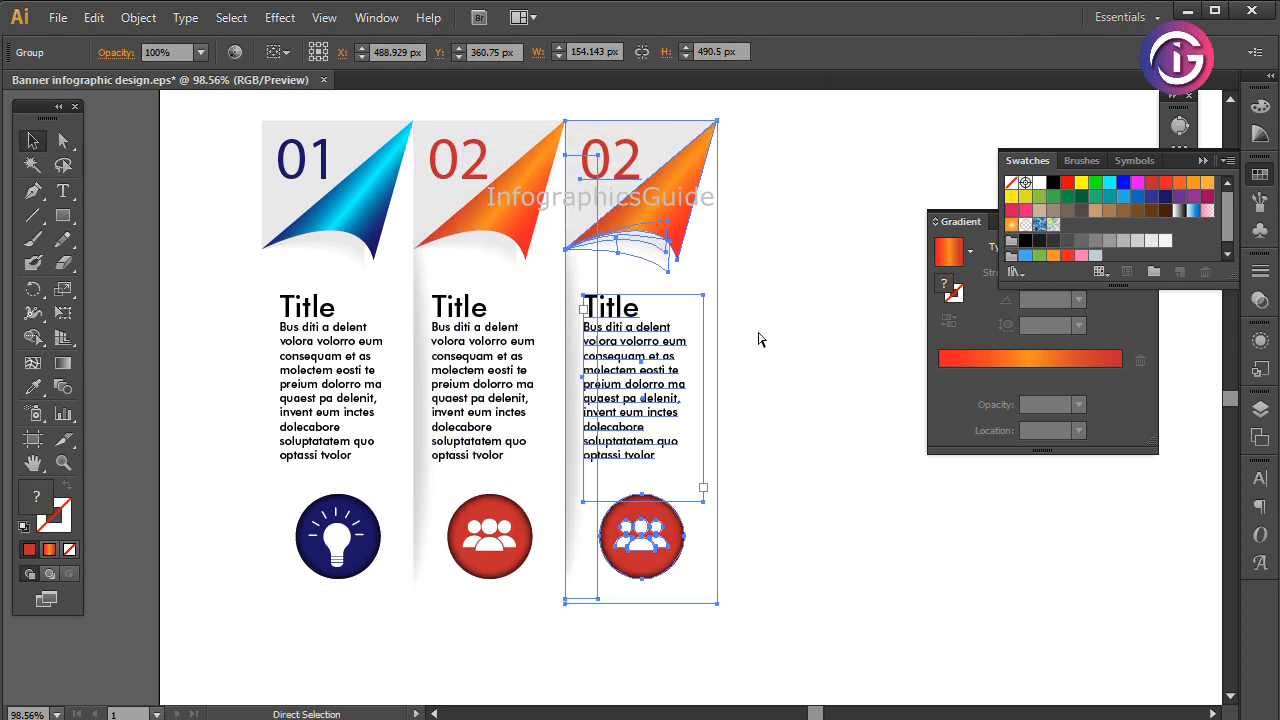
key(ctrl+d)
key(ctrl+d)
key(ctrl+d)
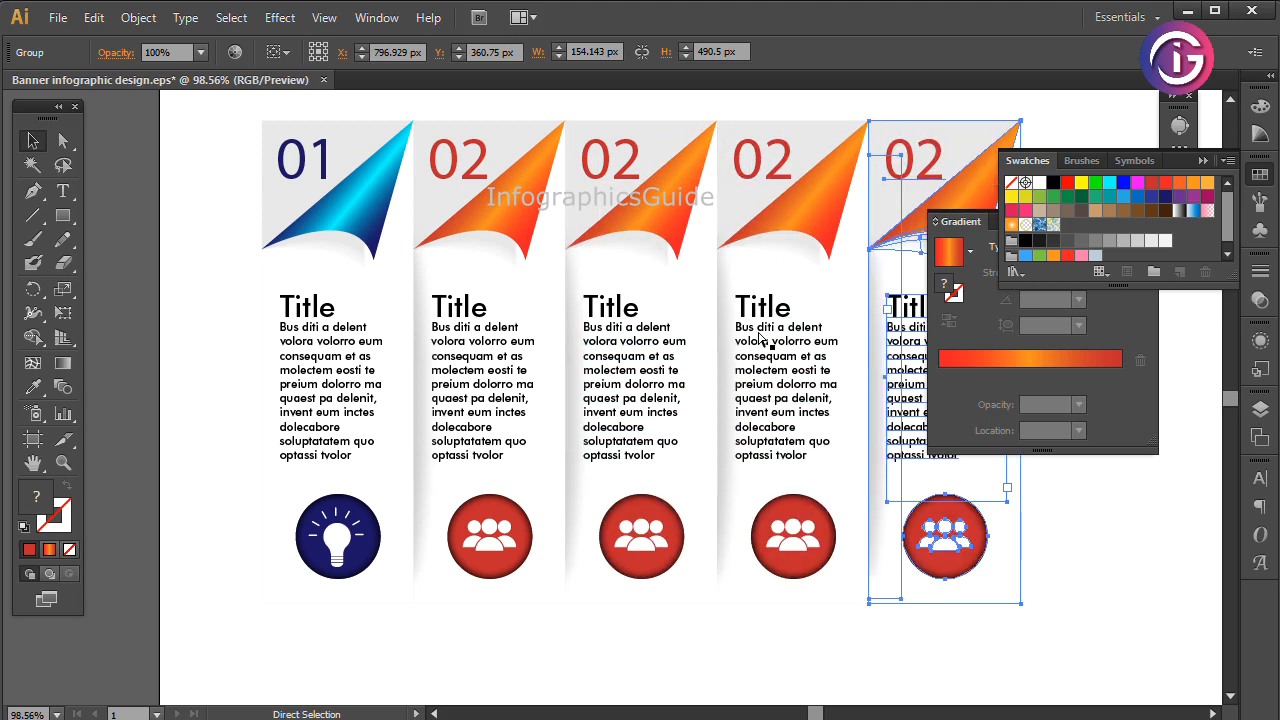
key(ctrl+minus)
key(ctrl+minus)
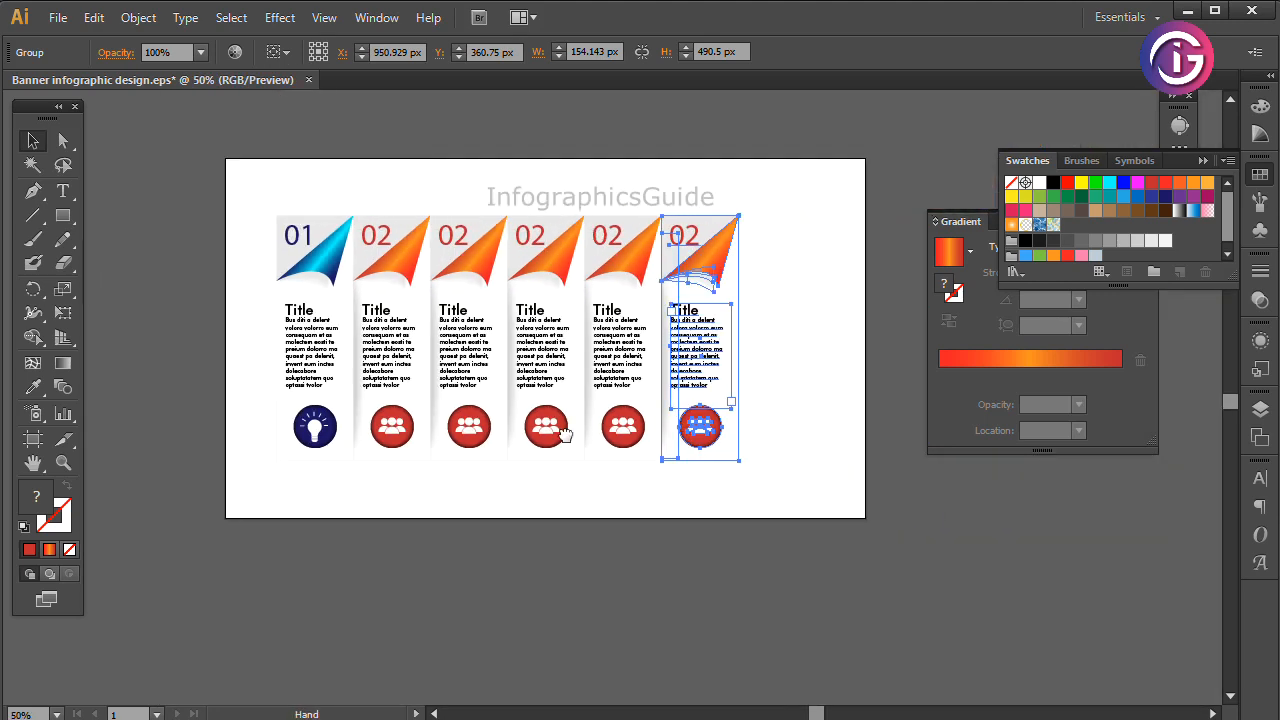
key(ctrl+d)
click(849, 443)
key(ctrl+space)
drag(246, 198, 894, 466)
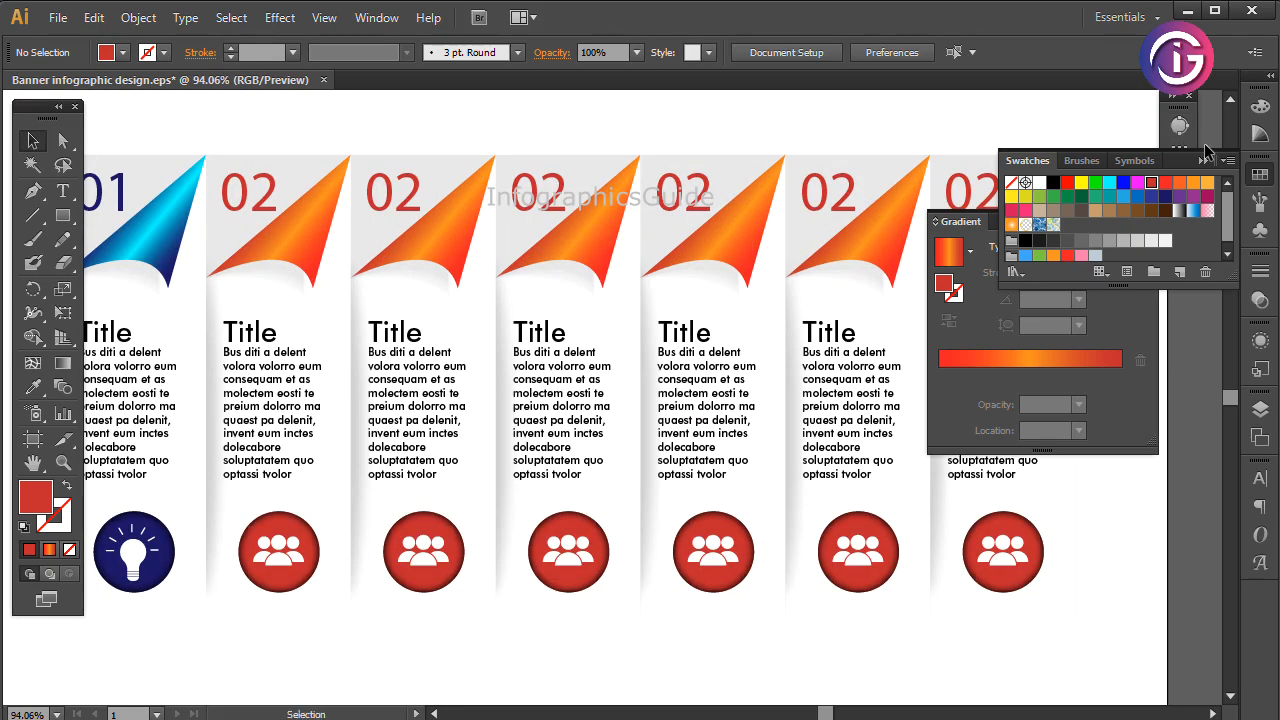
key(ctrl+alt+space)
ctrl+alt+click(847, 308)
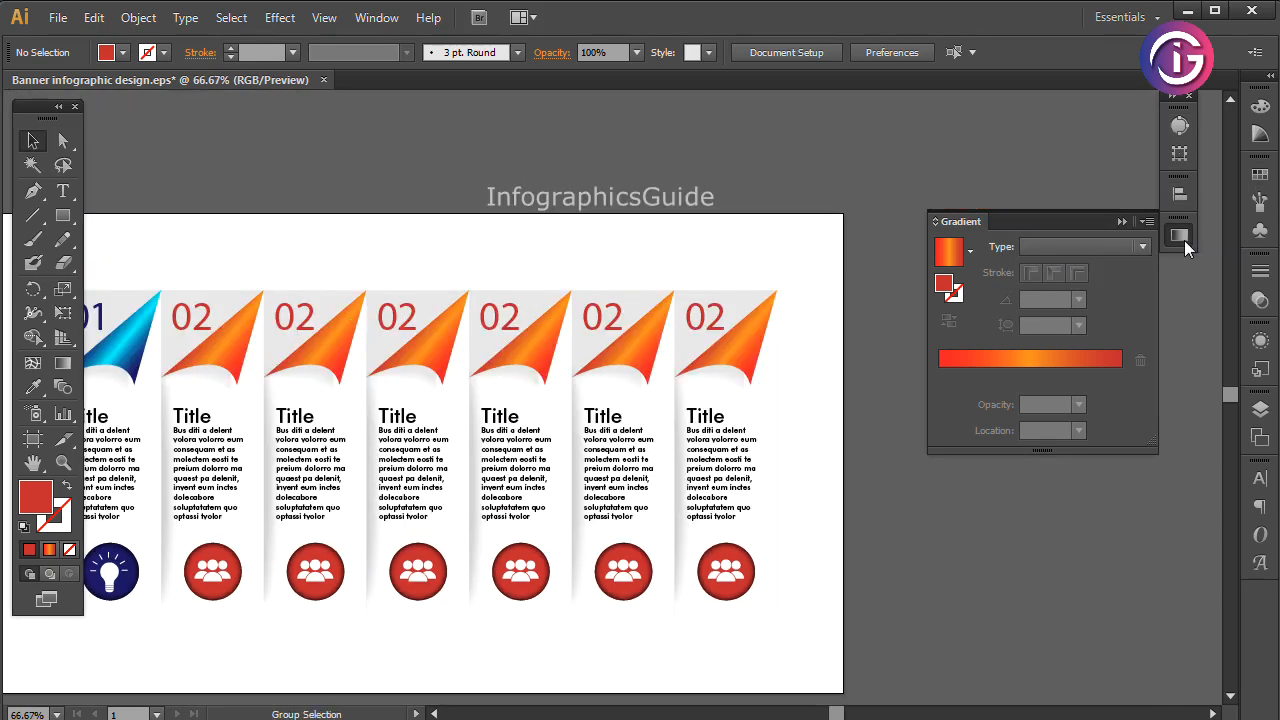
click(1181, 237)
key(space)
drag(796, 348, 885, 257)
click(848, 272)
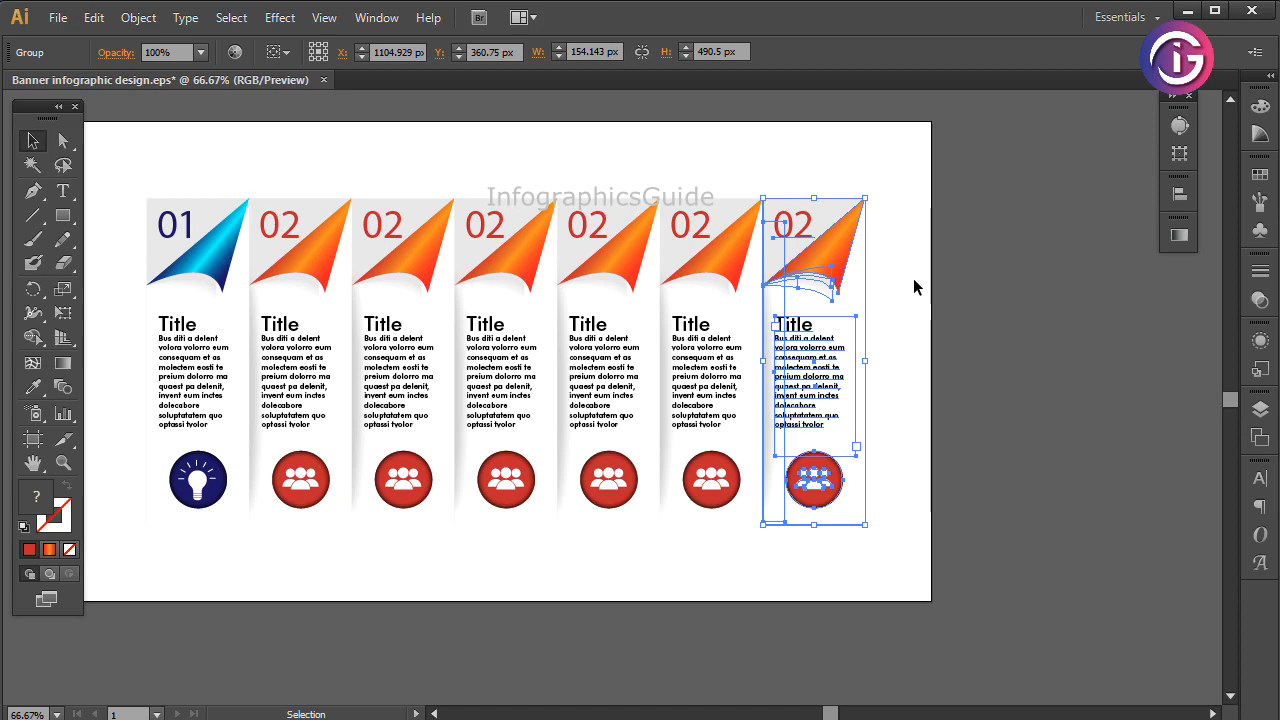
key(Delete)
Enlarge all six banners together to about 1106 by 587 px, centred on the artboard
drag(792, 178, 90, 565)
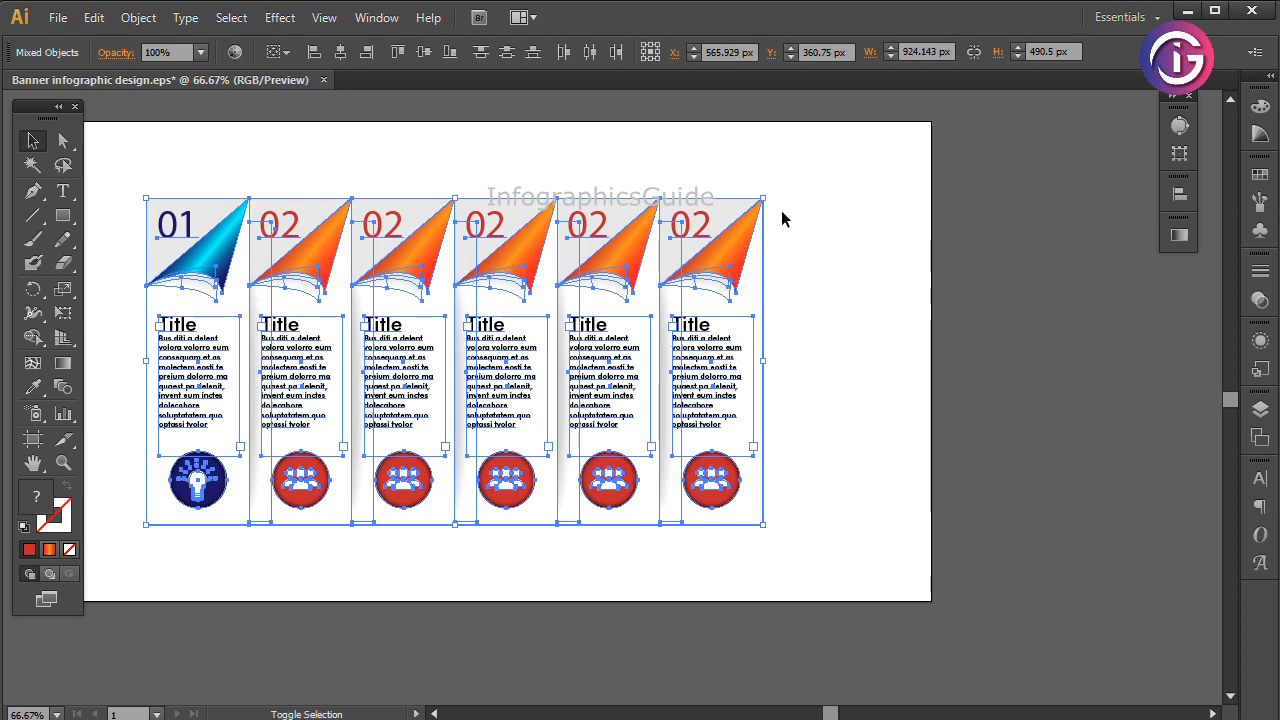
drag(763, 200, 824, 166)
drag(762, 245, 814, 249)
drag(590, 268, 724, 270)
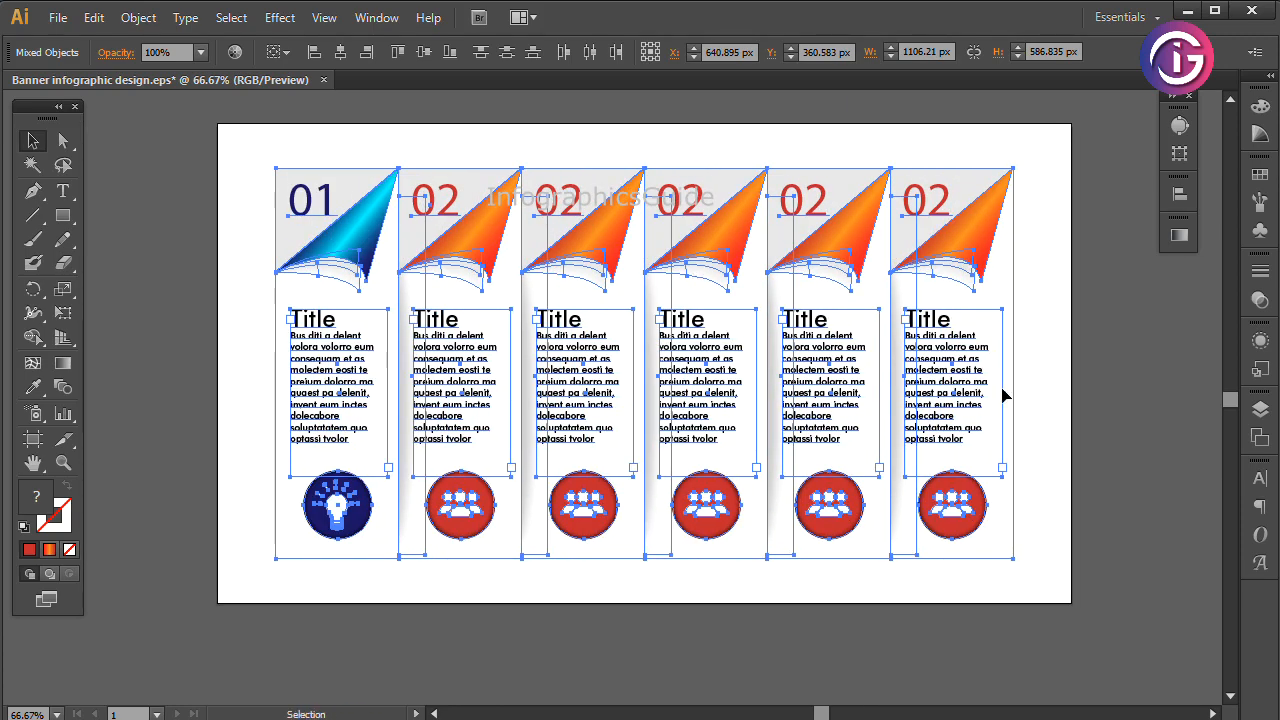
click(1073, 427)
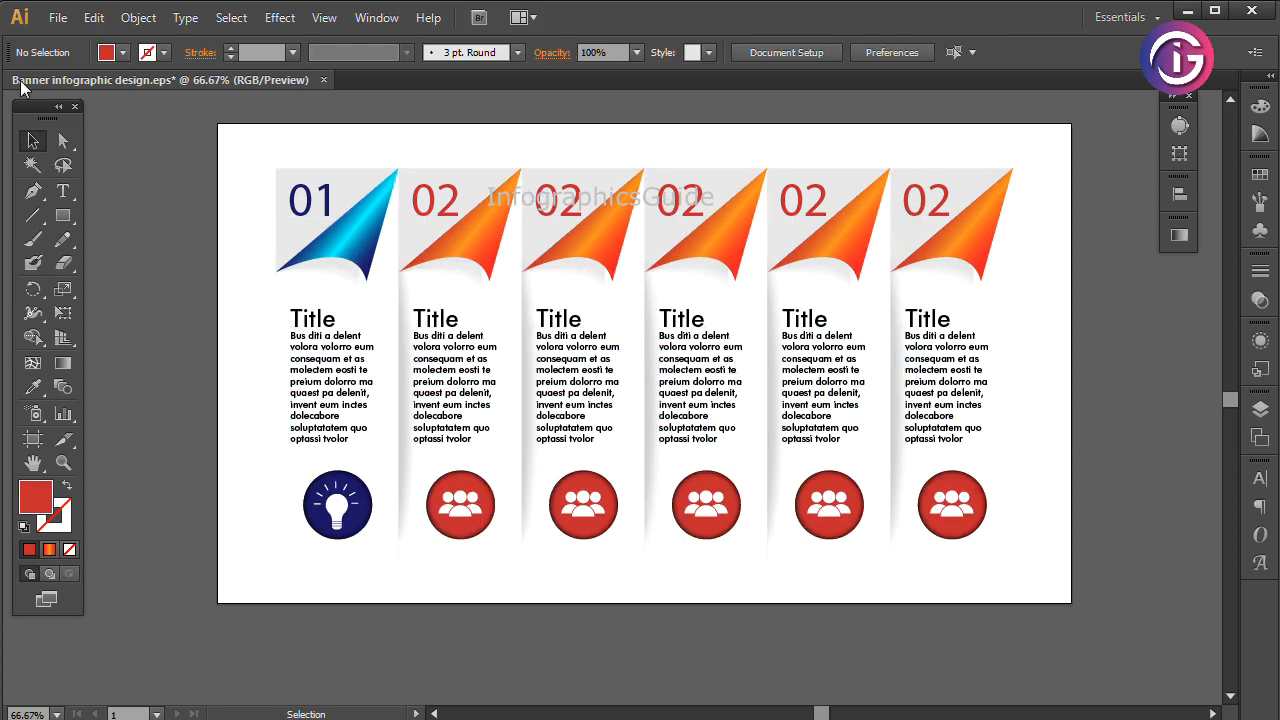
Renumber the third to sixth banners as 03, 04, 05 and 06
click(62, 190)
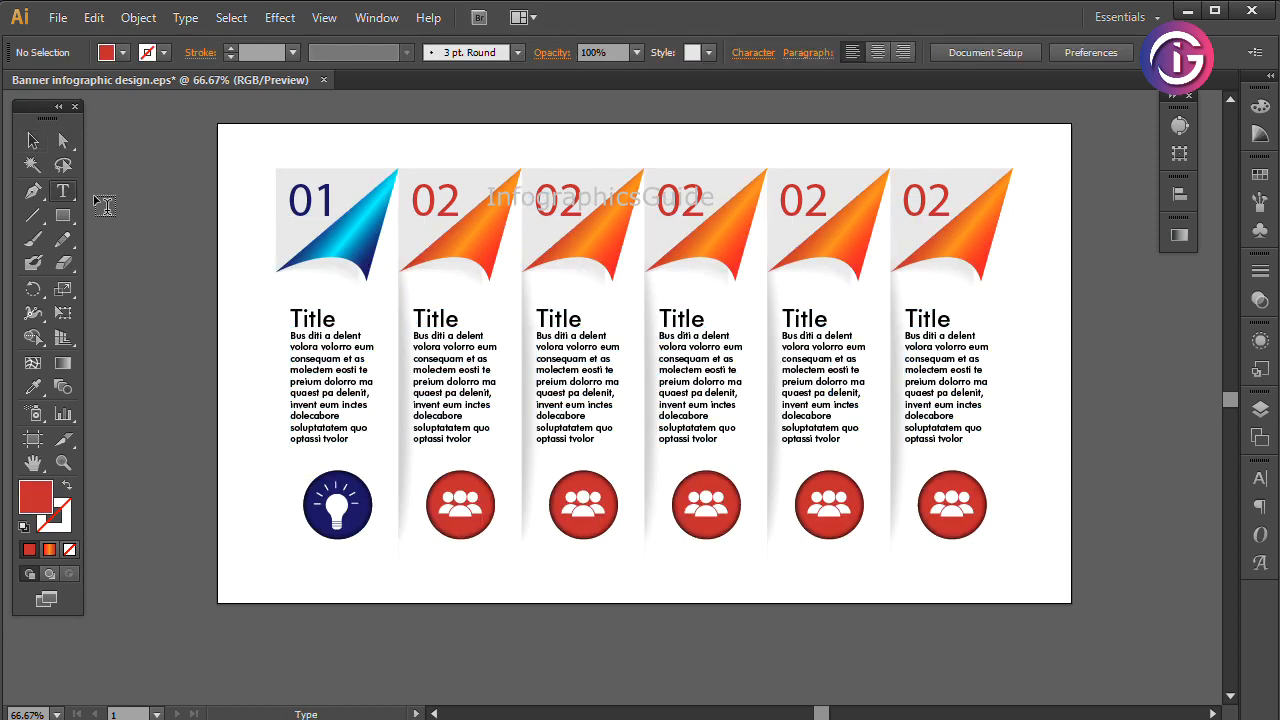
double_click(564, 200)
text(03)
double_click(705, 198)
text(04)
drag(811, 196, 848, 197)
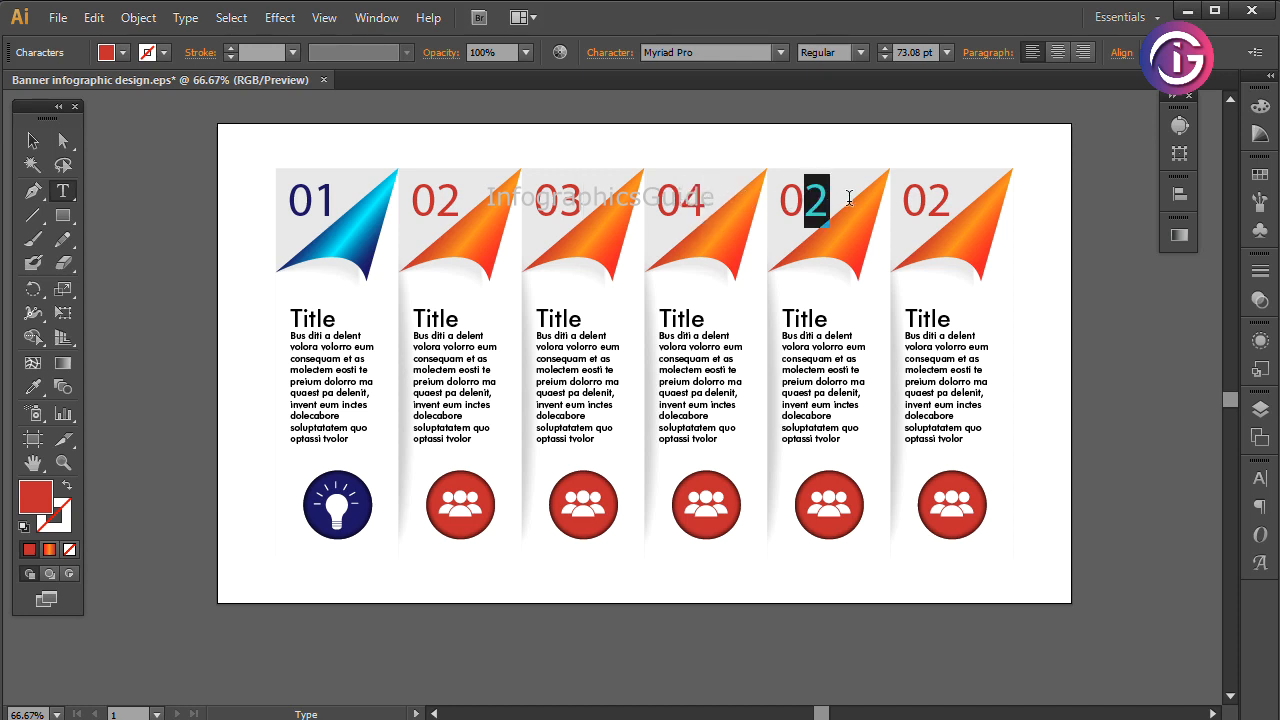
text(5)
drag(928, 197, 953, 202)
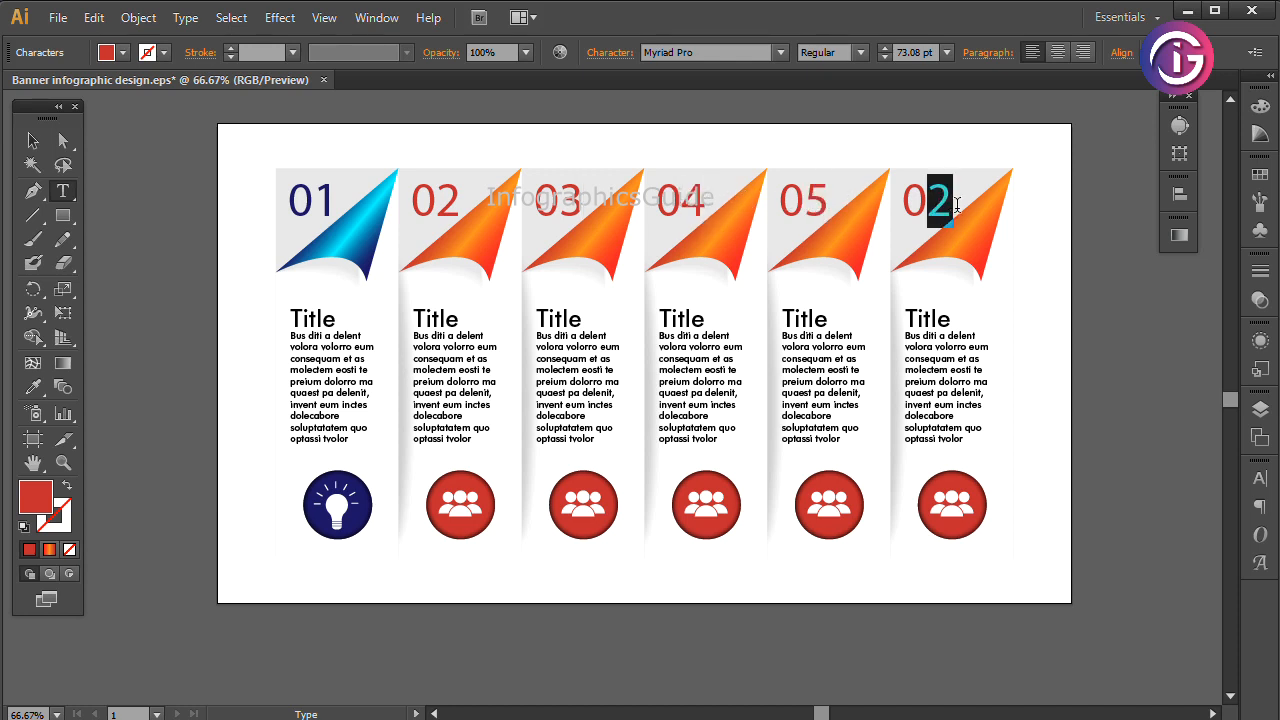
text(6)
Open the gradient settings of the third banner's page curl
click(63, 140)
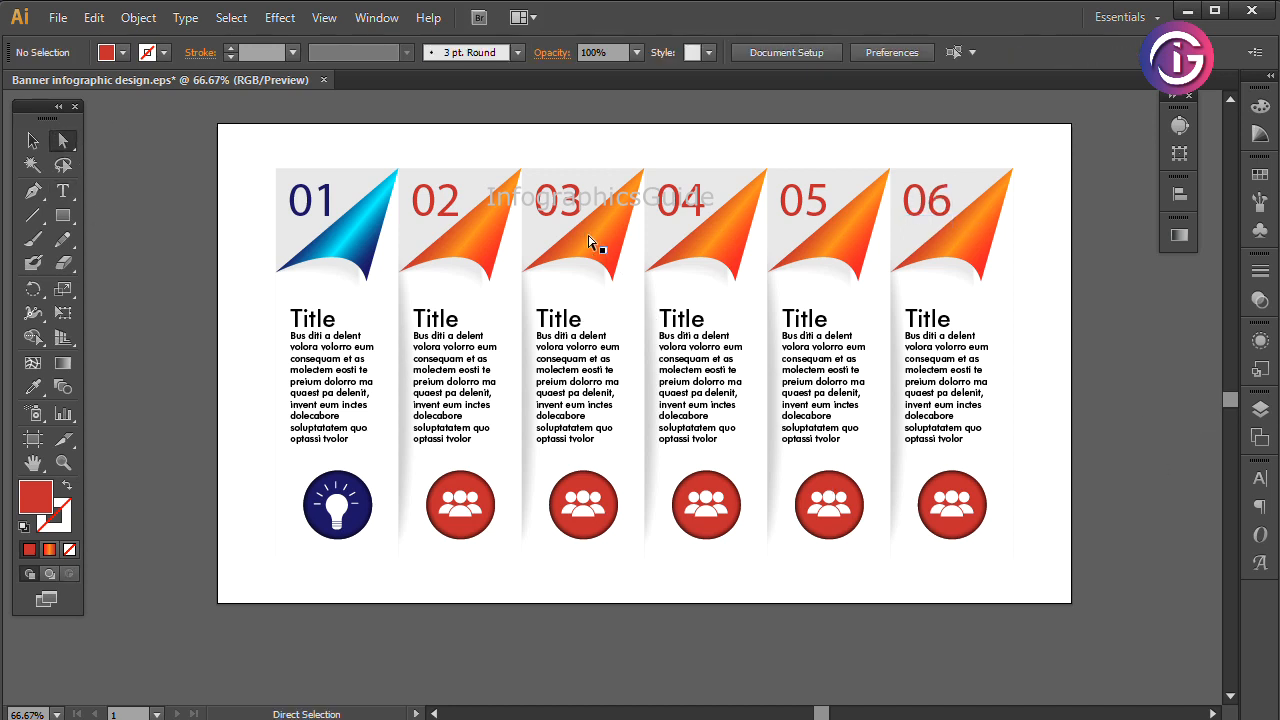
click(610, 256)
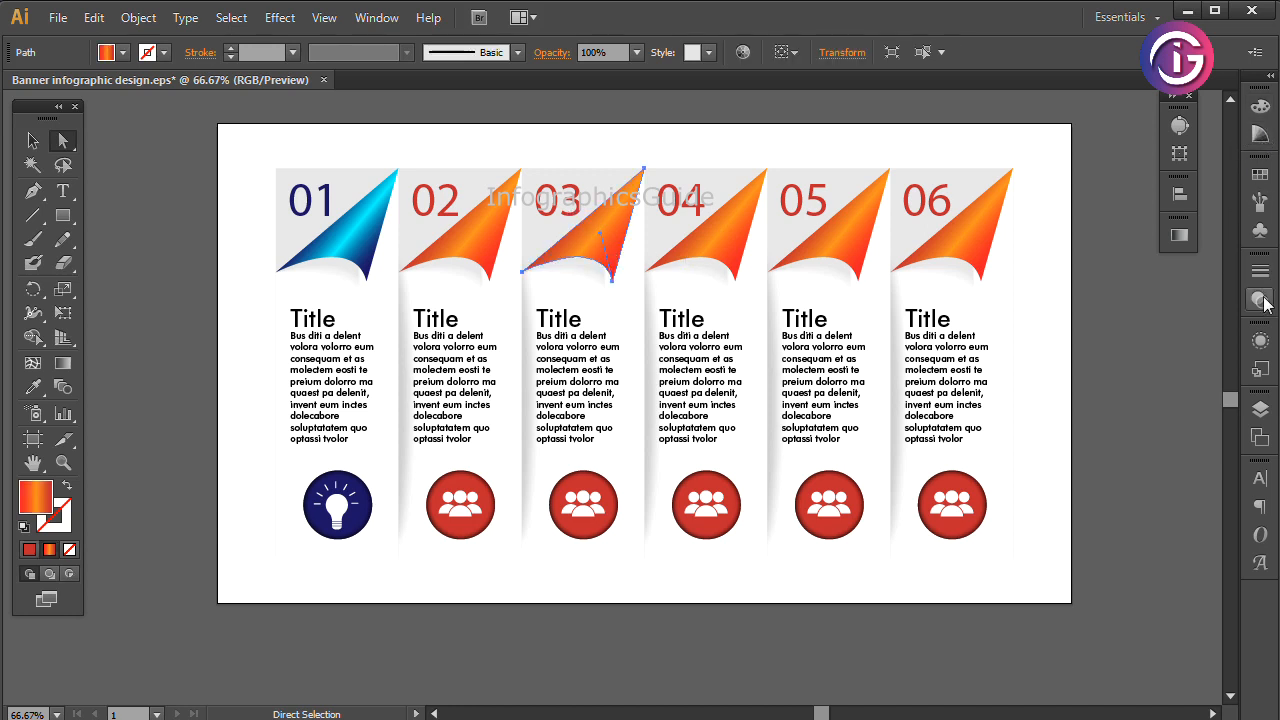
click(1180, 236)
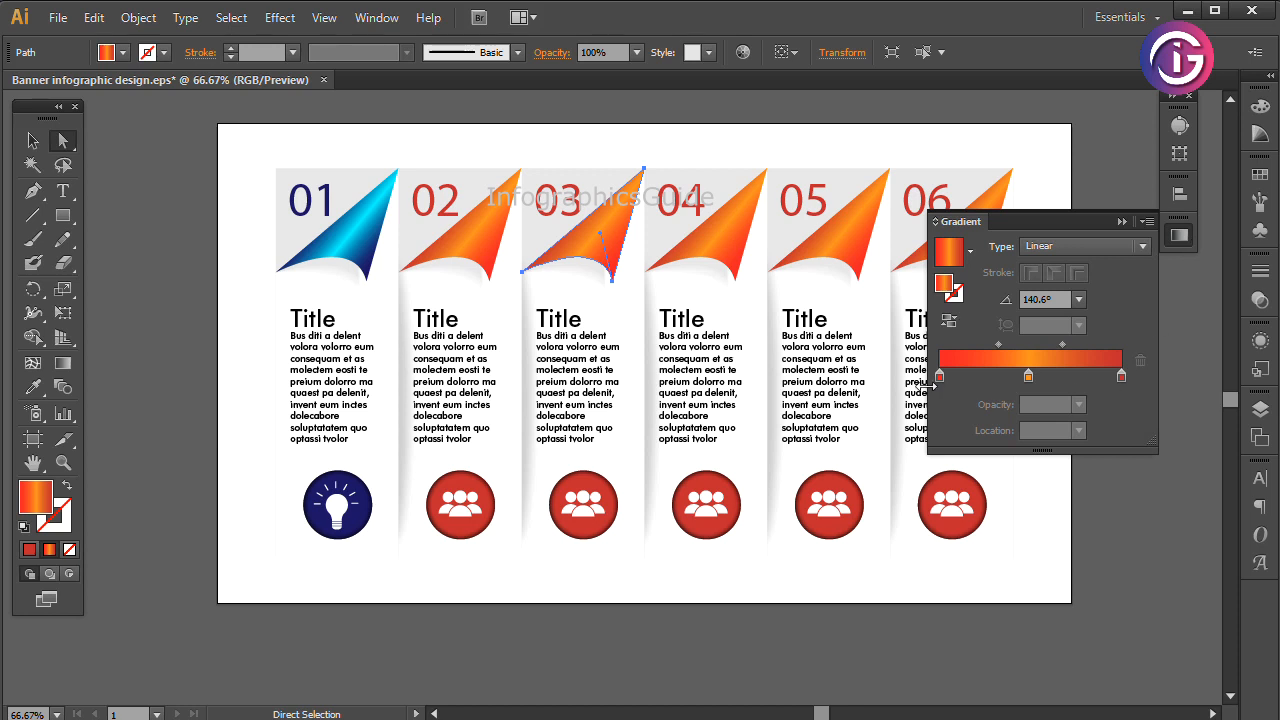